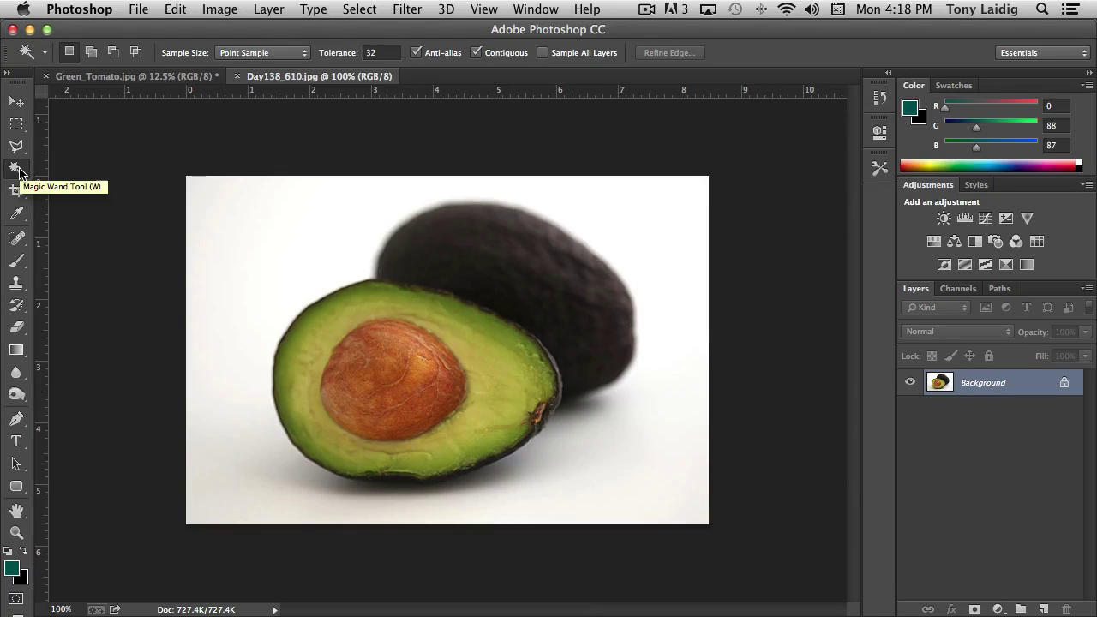
Step: Switch to the Magic Wand Tool from the selection tools flyout
{"action": "left_click", "coordinate": [18, 170]}
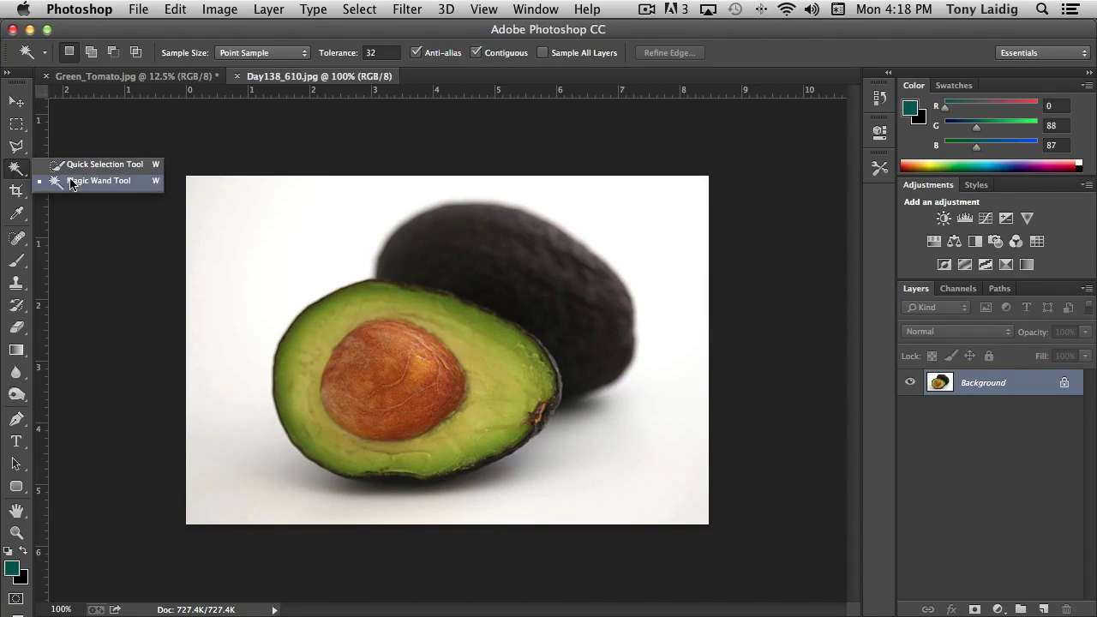
{"action": "left_click", "coordinate": [67, 180]}
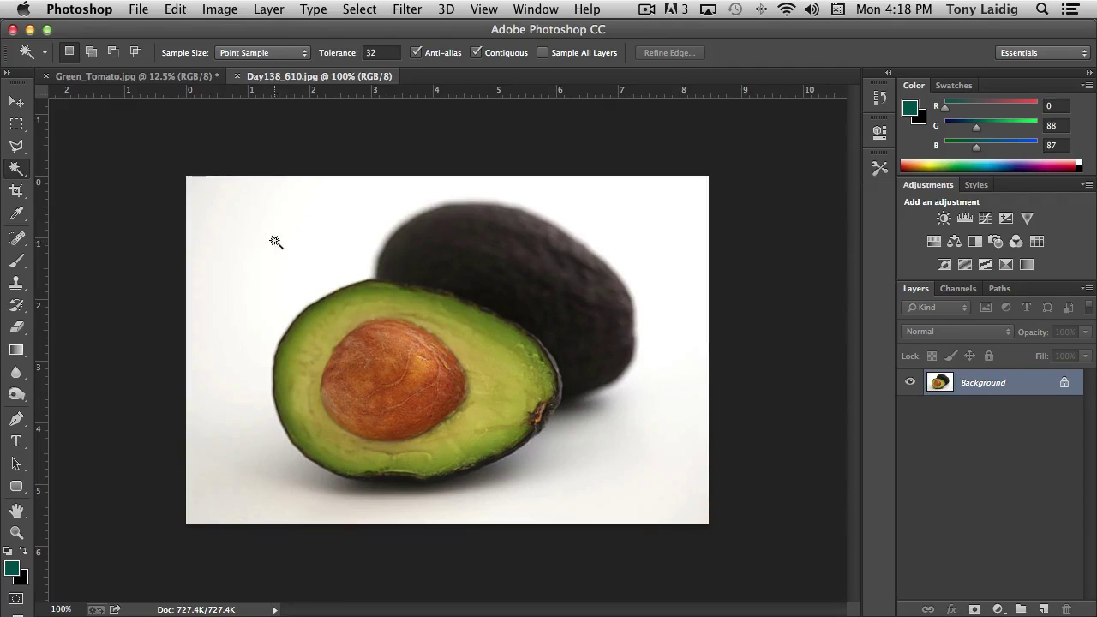
{"action": "left_click", "coordinate": [255, 232]}
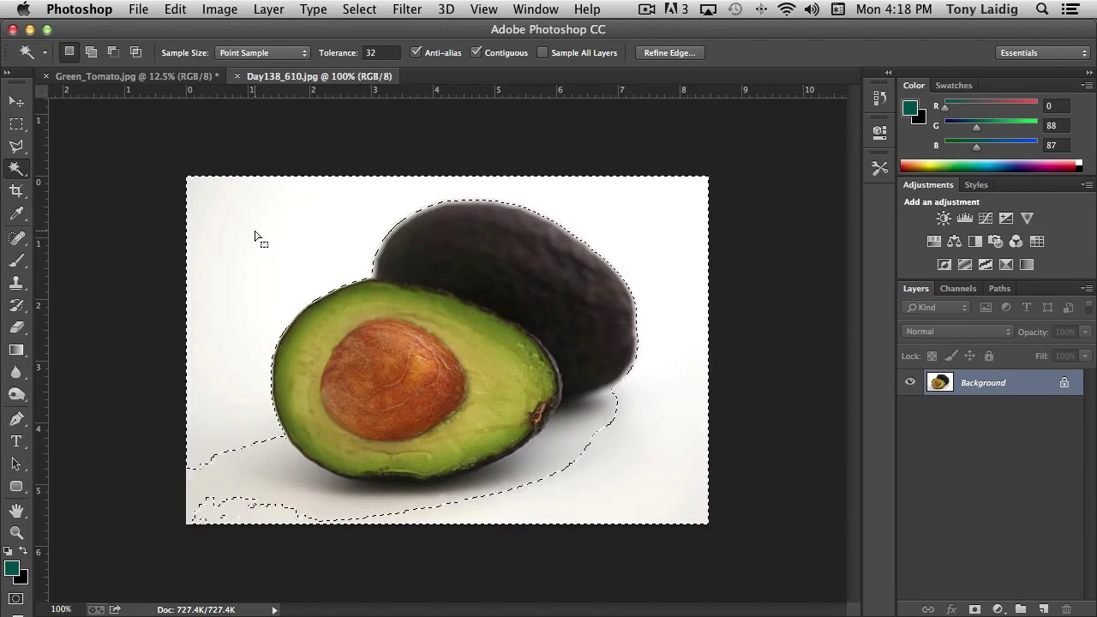
{"action": "left_click", "coordinate": [375, 53]}
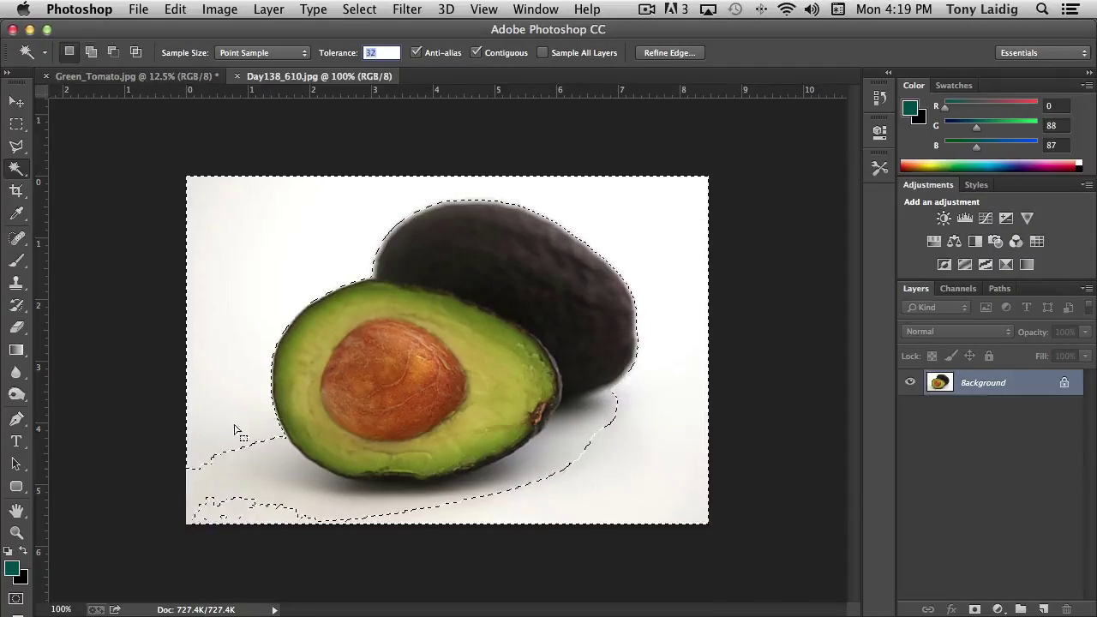
{"action": "key", "text": "shift"}
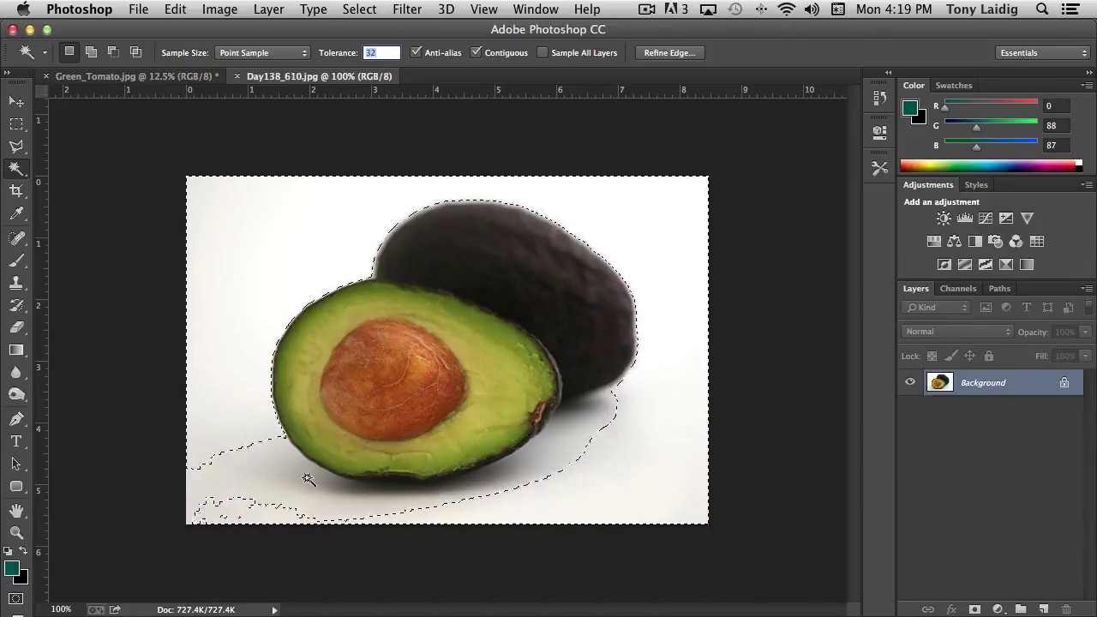
Step: Shift-add the lower-left, bottom and lower-right shadows and the dark avocado's blurred edge
{"action": "key", "text": "shift"}
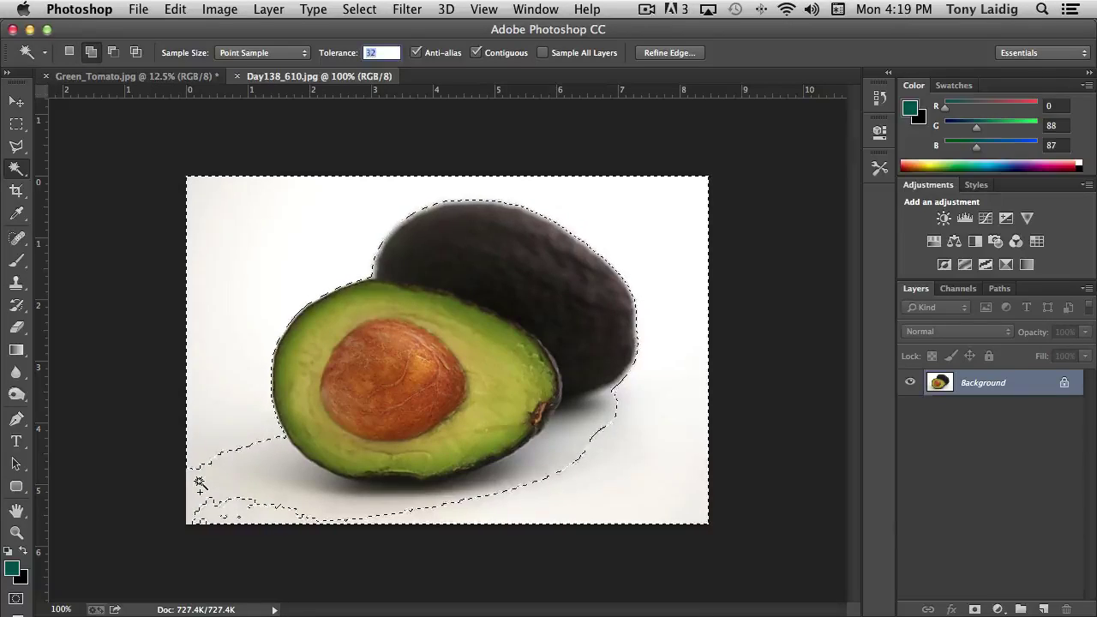
{"action": "left_click", "coordinate": [198, 483], "text": "shift"}
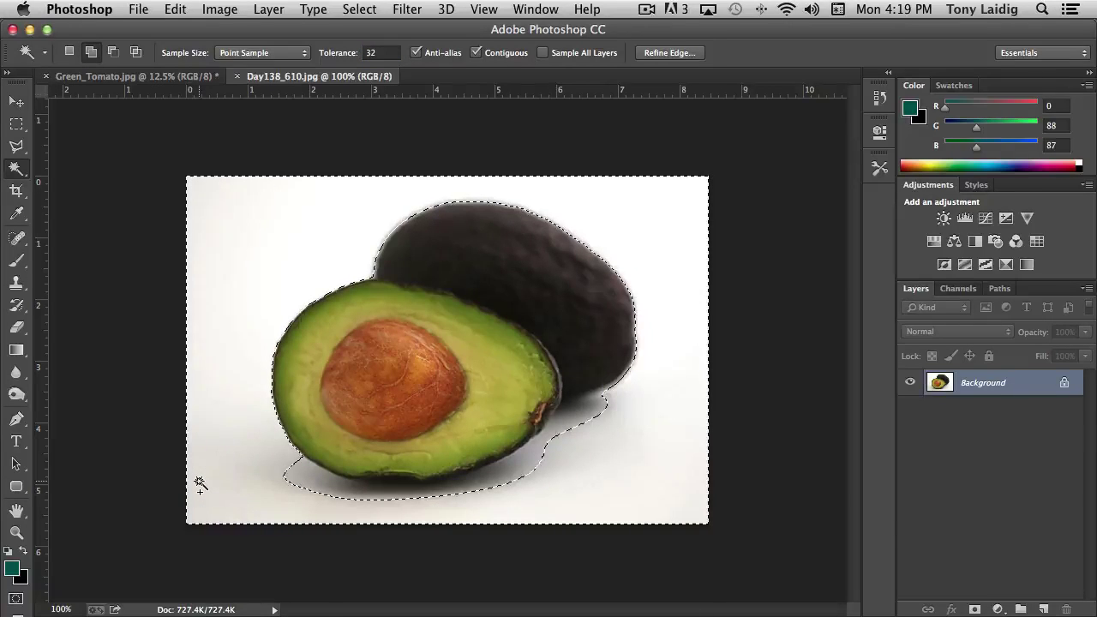
{"action": "left_click", "coordinate": [428, 521], "text": "shift"}
{"action": "left_click", "coordinate": [499, 477], "text": "shift"}
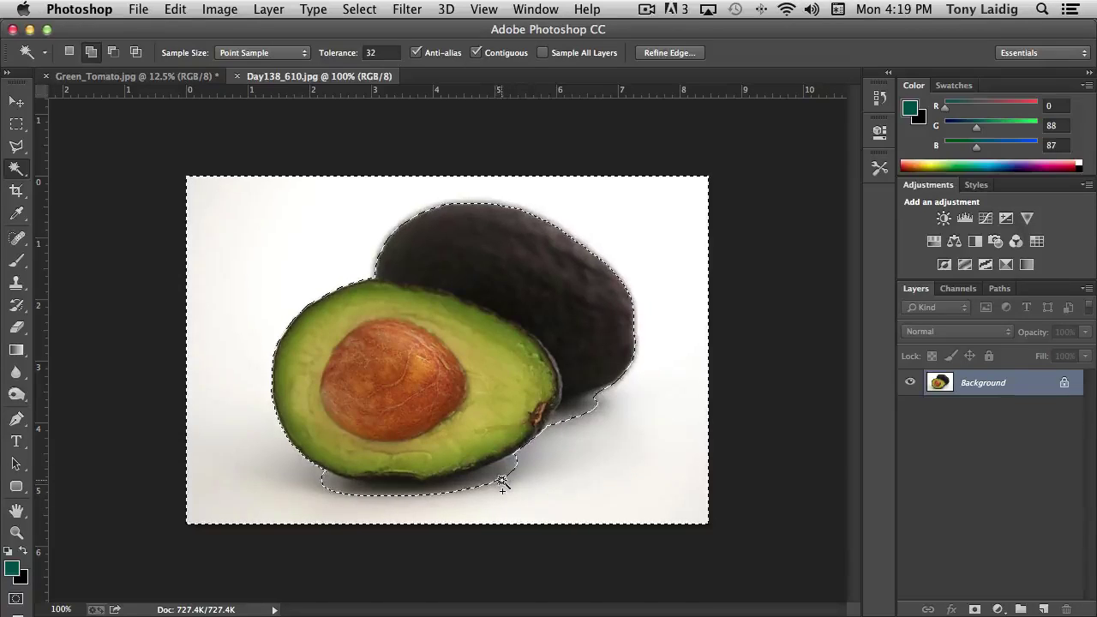
{"action": "left_click", "coordinate": [603, 411], "text": "shift"}
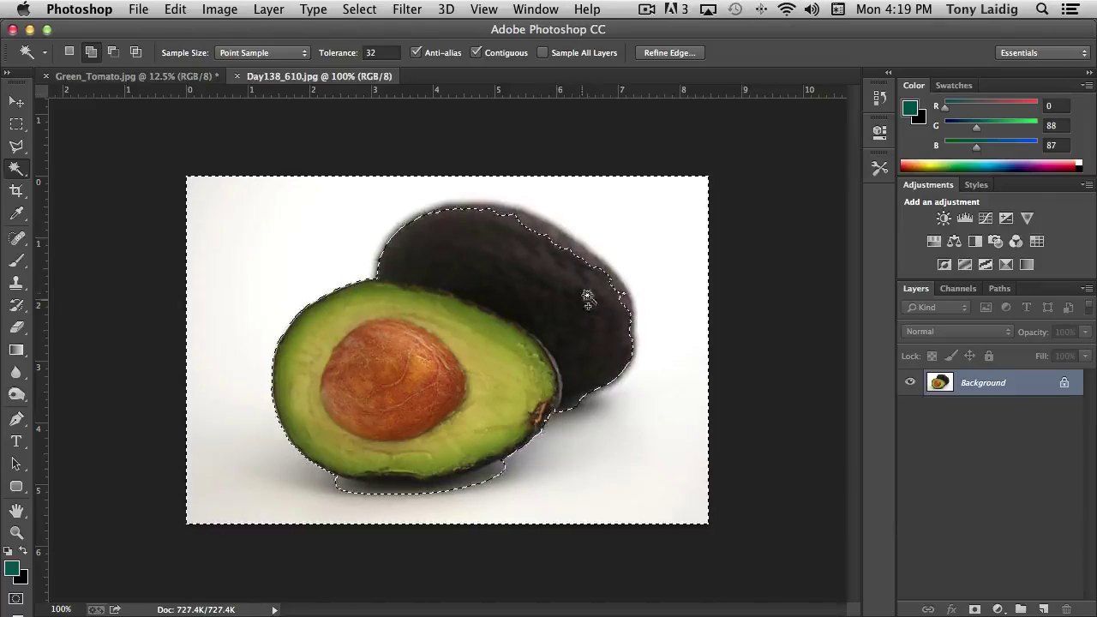
{"action": "key", "text": "shift"}
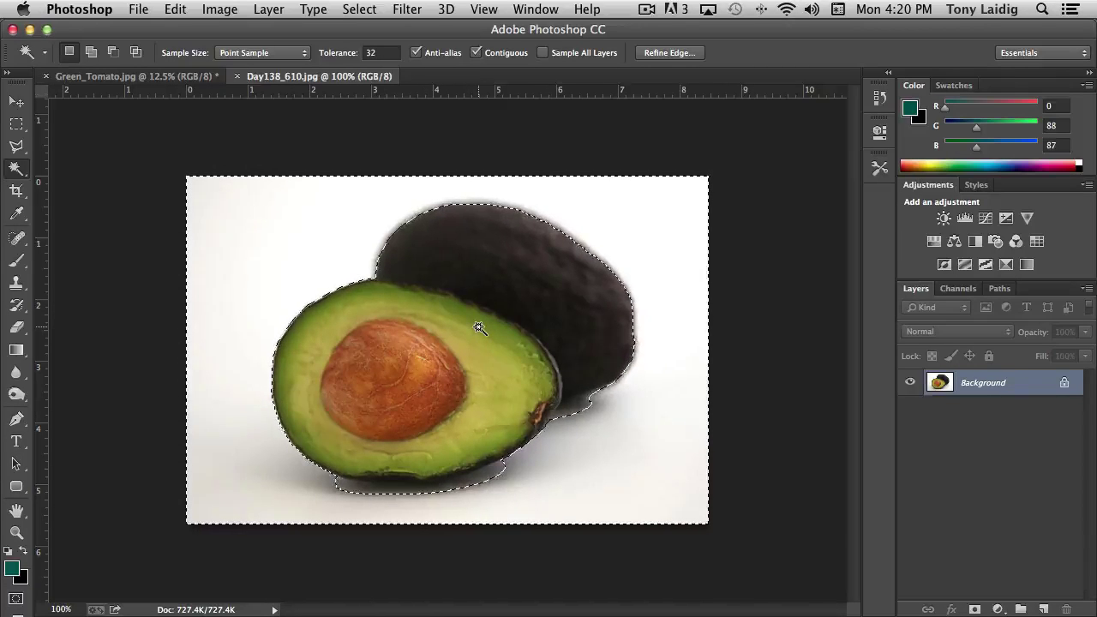
Step: Invert the selection so the avocados are selected instead of the background
{"action": "key", "text": "shift"}
{"action": "key", "text": "shift"}
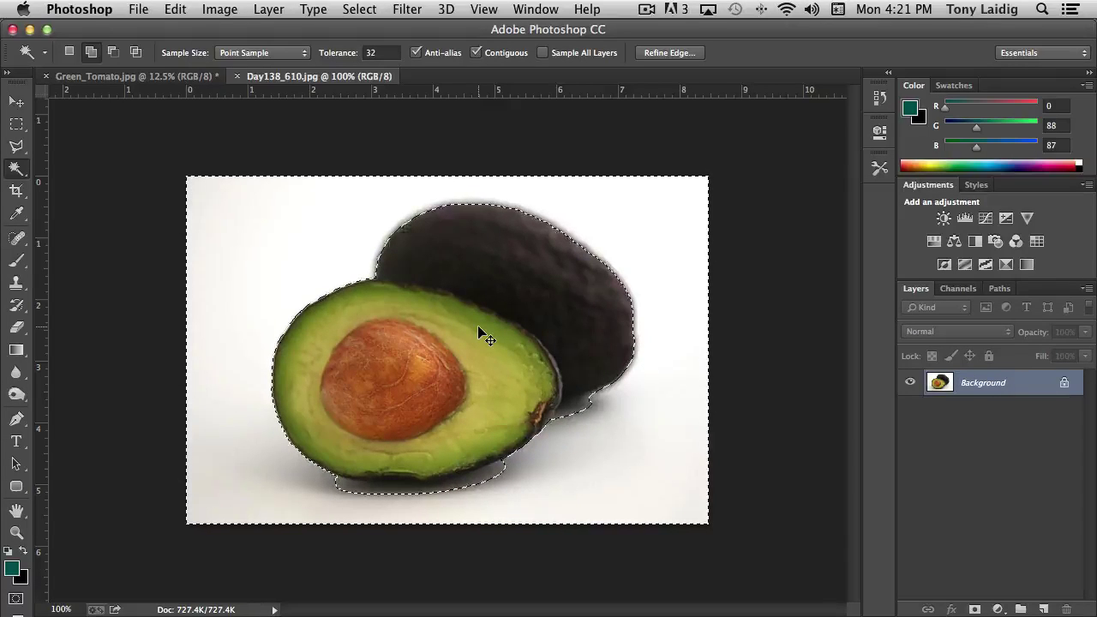
{"action": "key", "text": "super+shift+i"}
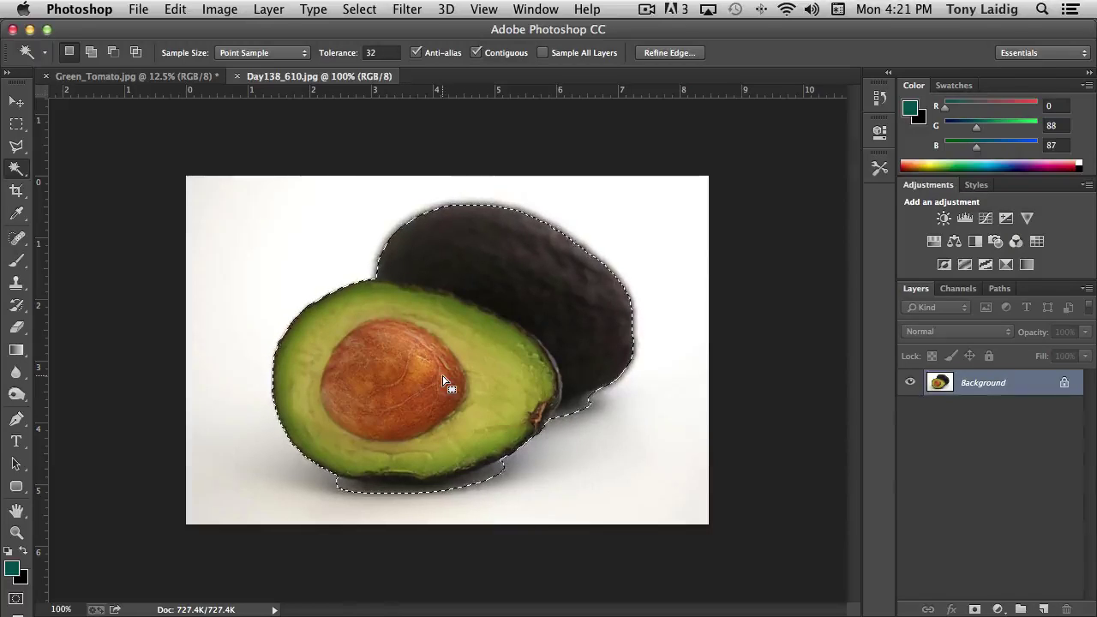
Step: Paste the selected avocados onto a new layer and hide the Background layer
{"action": "key", "text": "ctrl+c"}
{"action": "key", "text": "ctrl+v"}
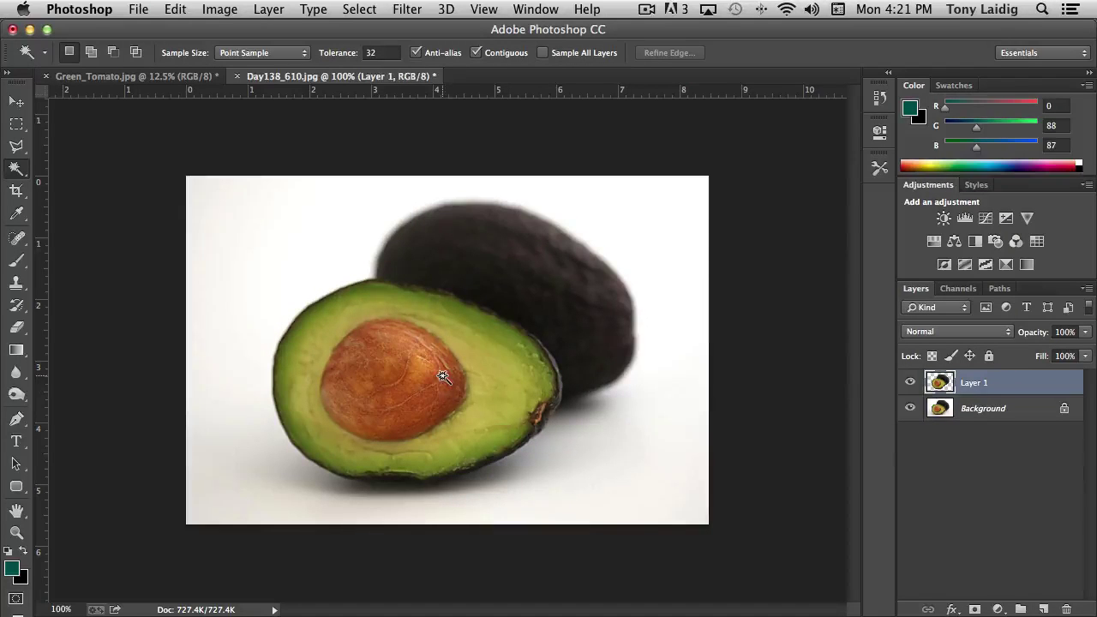
{"action": "left_click", "coordinate": [909, 408]}
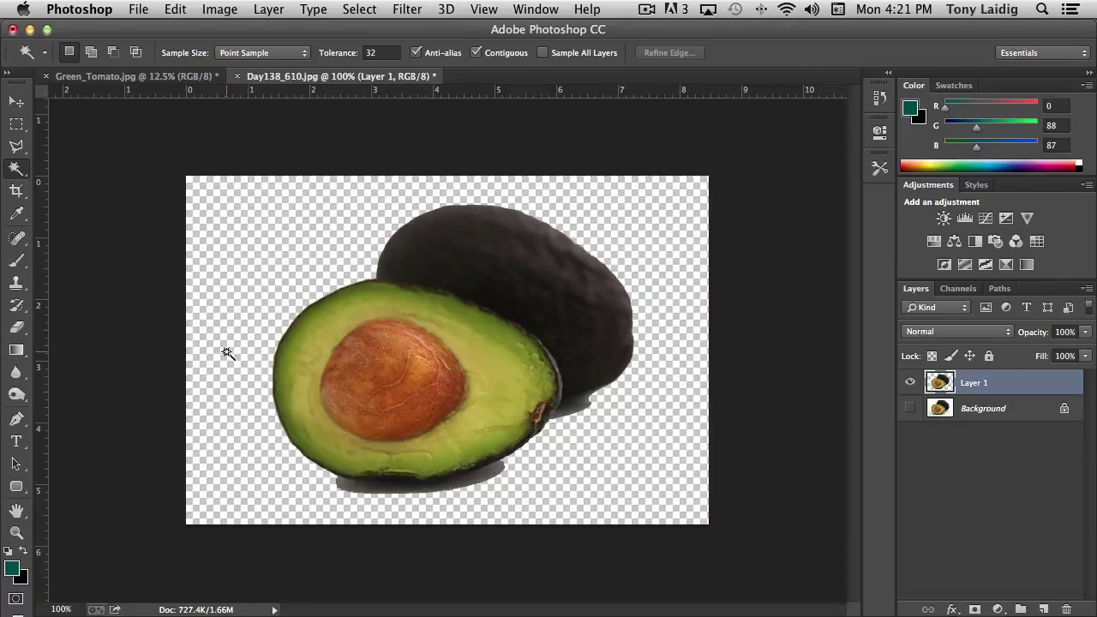
{"action": "left_click", "coordinate": [16, 327]}
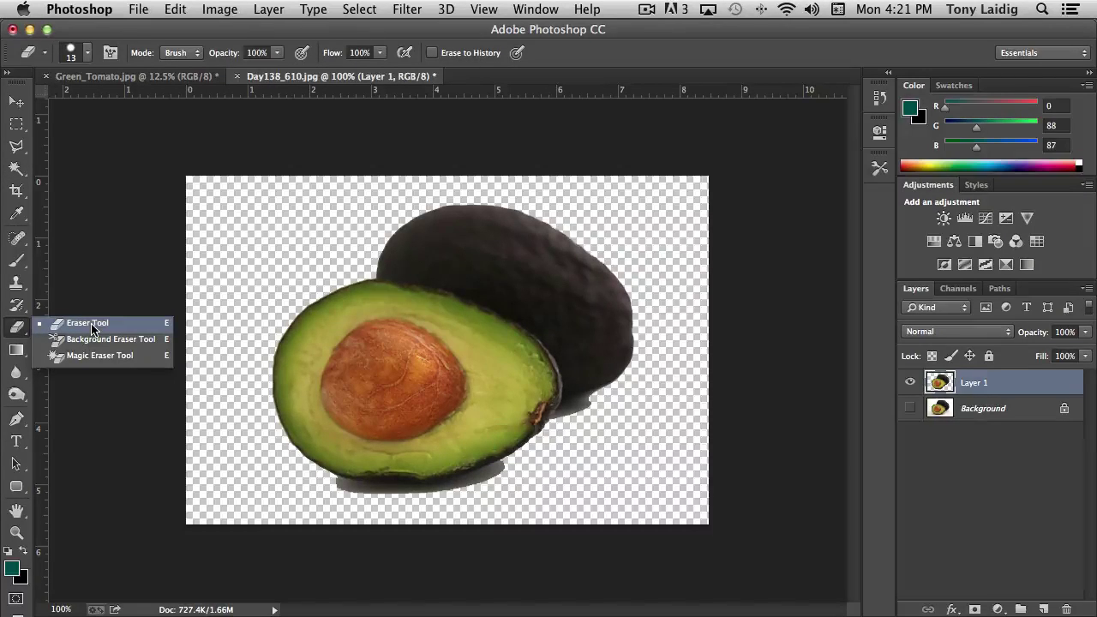
Step: Set up the plain Eraser with a fully soft round brush
{"action": "left_click", "coordinate": [93, 326]}
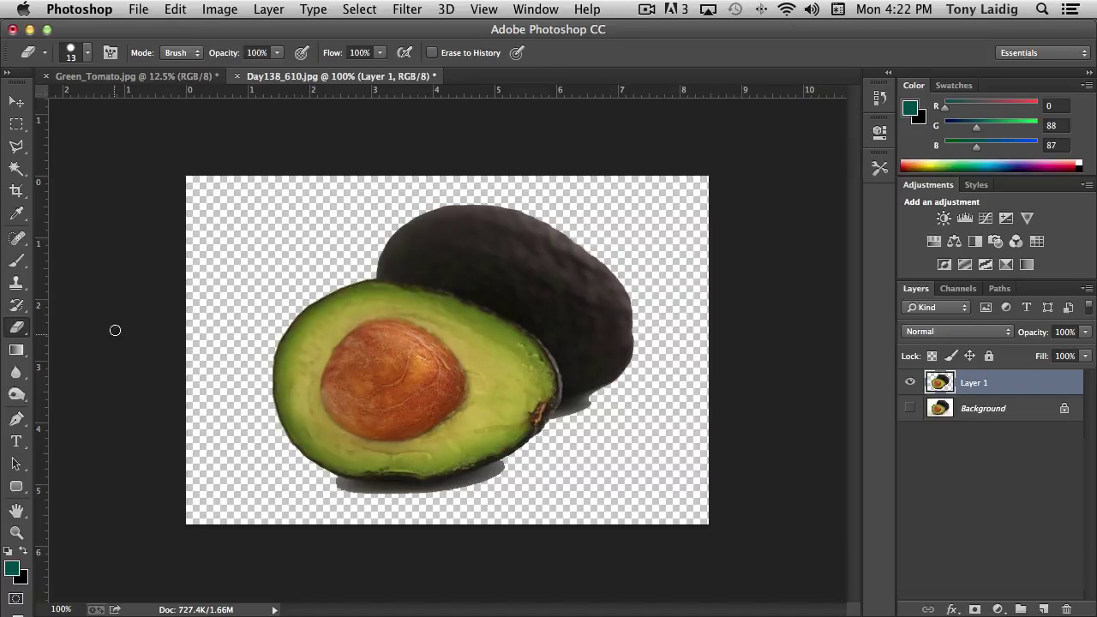
{"action": "left_click", "coordinate": [87, 53]}
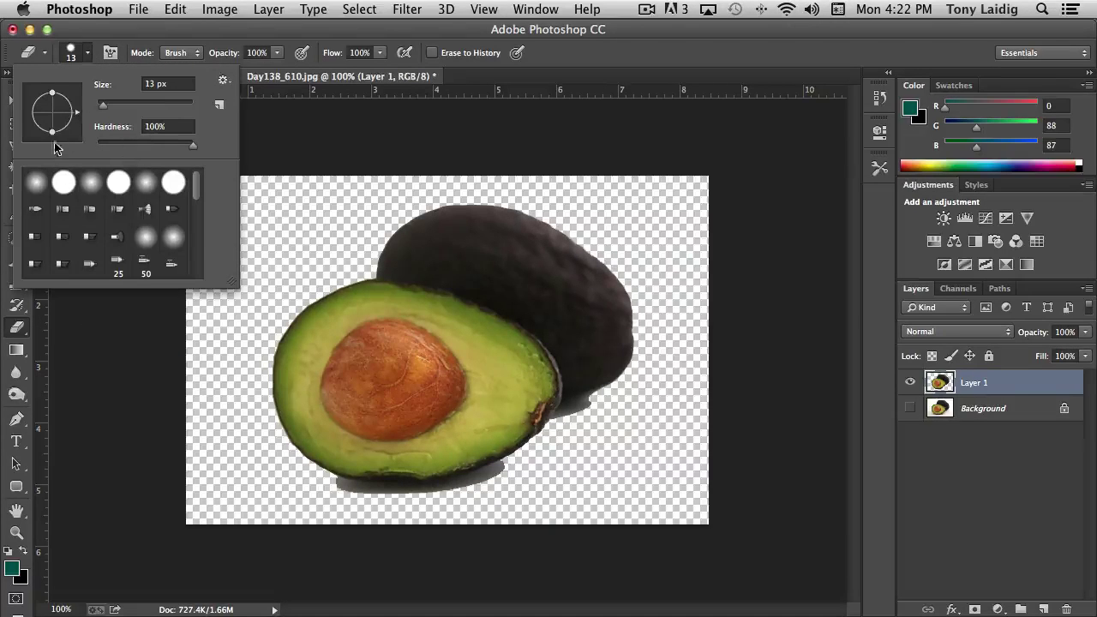
{"action": "left_click", "coordinate": [36, 182]}
{"action": "left_click", "coordinate": [537, 471]}
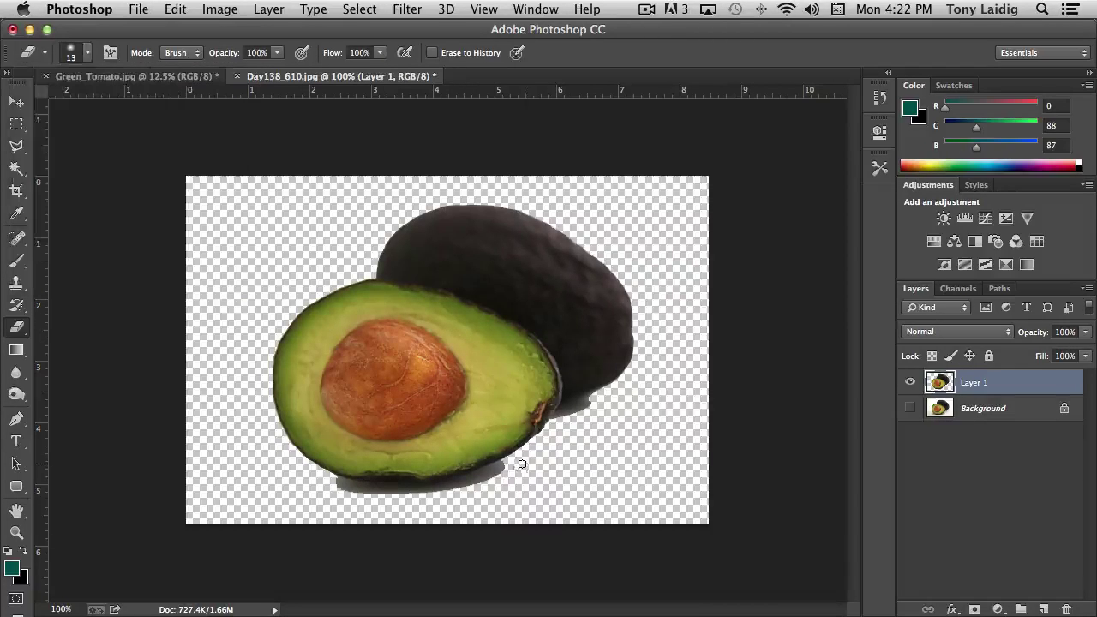
Step: Erase the shadow along the cut avocado's lower edge and below the dark avocado
{"action": "mouse_move", "coordinate": [497, 468]}
{"action": "left_mouse_down"}
{"action": "mouse_move", "coordinate": [399, 490]}
{"action": "mouse_move", "coordinate": [326, 485]}
{"action": "mouse_move", "coordinate": [454, 490]}
{"action": "mouse_move", "coordinate": [463, 478]}
{"action": "mouse_move", "coordinate": [422, 490]}
{"action": "left_mouse_up"}
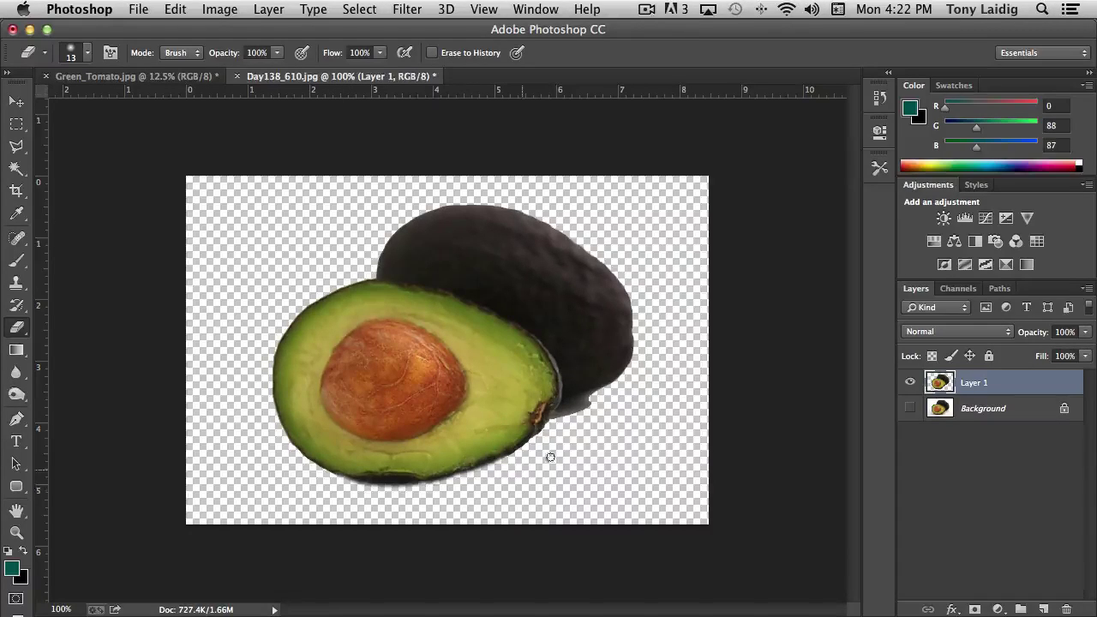
{"action": "mouse_move", "coordinate": [600, 393]}
{"action": "left_mouse_down"}
{"action": "mouse_move", "coordinate": [610, 387]}
{"action": "mouse_move", "coordinate": [565, 404]}
{"action": "mouse_move", "coordinate": [598, 397]}
{"action": "left_mouse_up"}
{"action": "left_click_drag", "start_coordinate": [598, 397], "coordinate": [567, 414]}
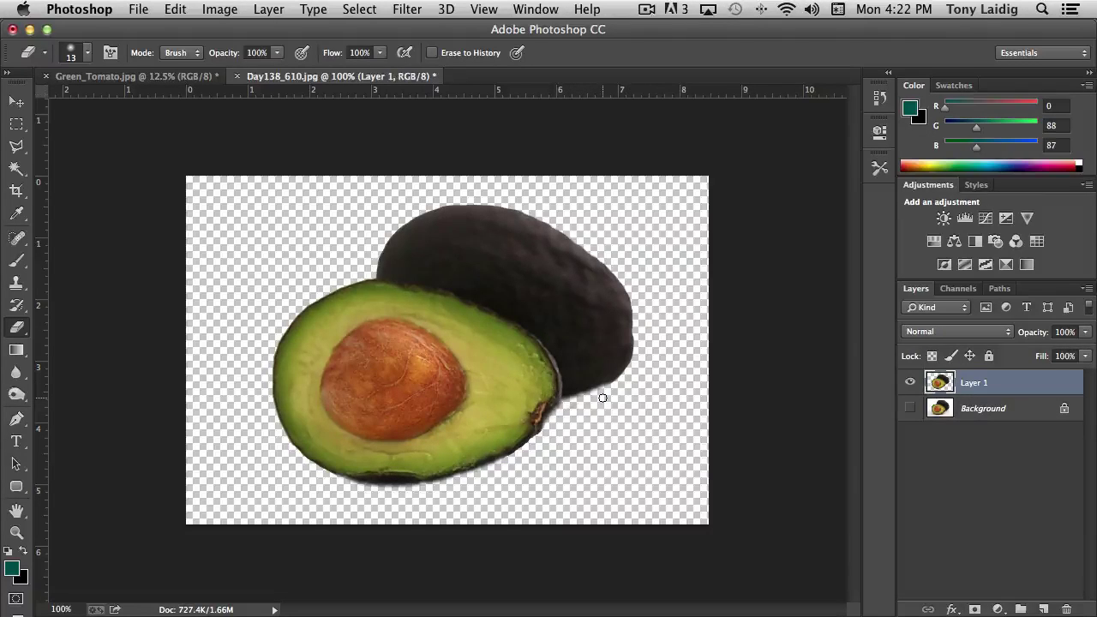
Step: Undo the soft-brush erasing and make the eraser brush harder
{"action": "key", "text": "ctrl+z"}
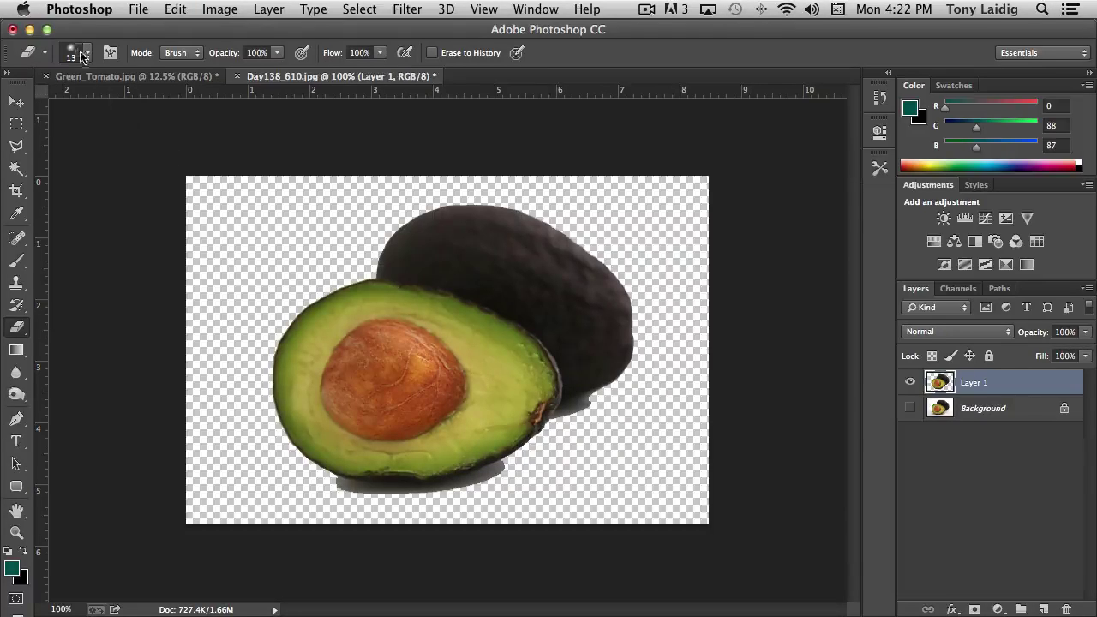
{"action": "left_click", "coordinate": [86, 53]}
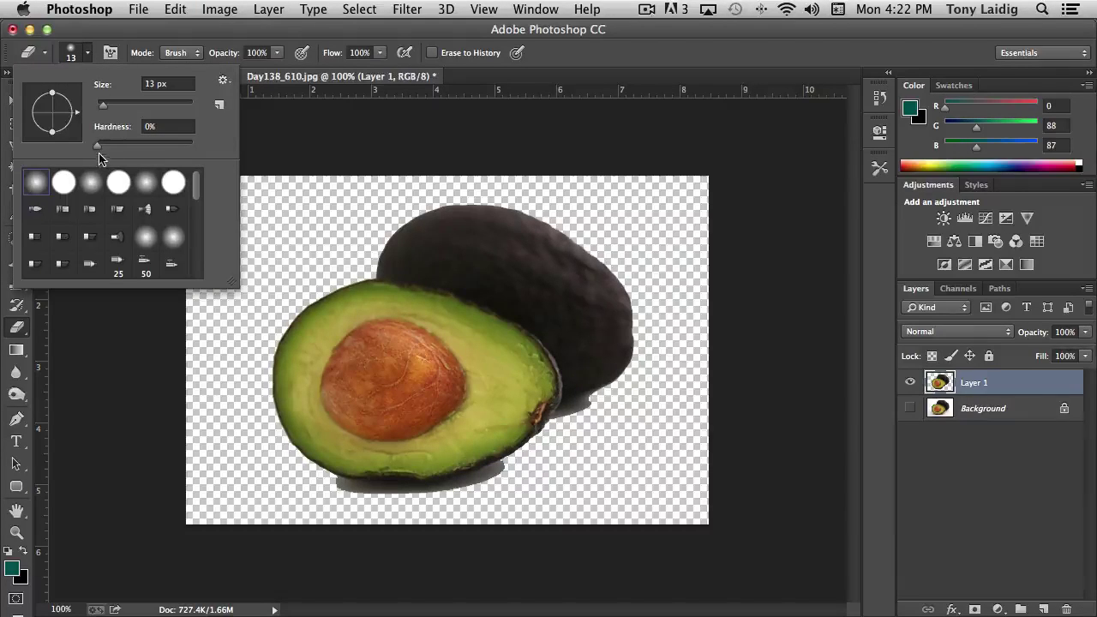
{"action": "left_click_drag", "start_coordinate": [97, 151], "coordinate": [160, 154]}
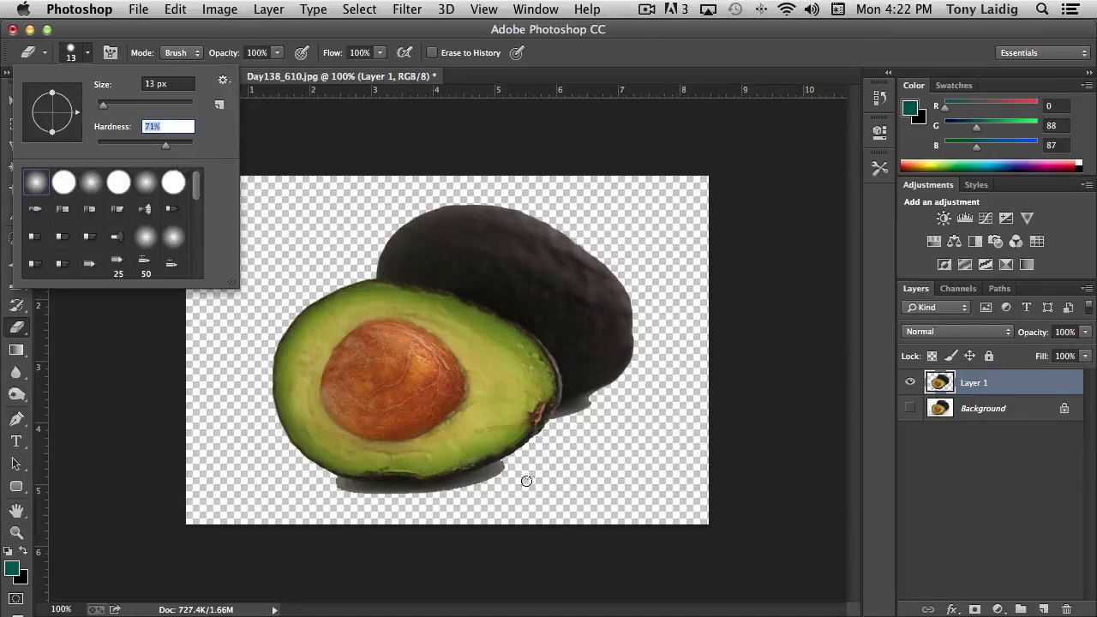
{"action": "key", "text": "Return"}
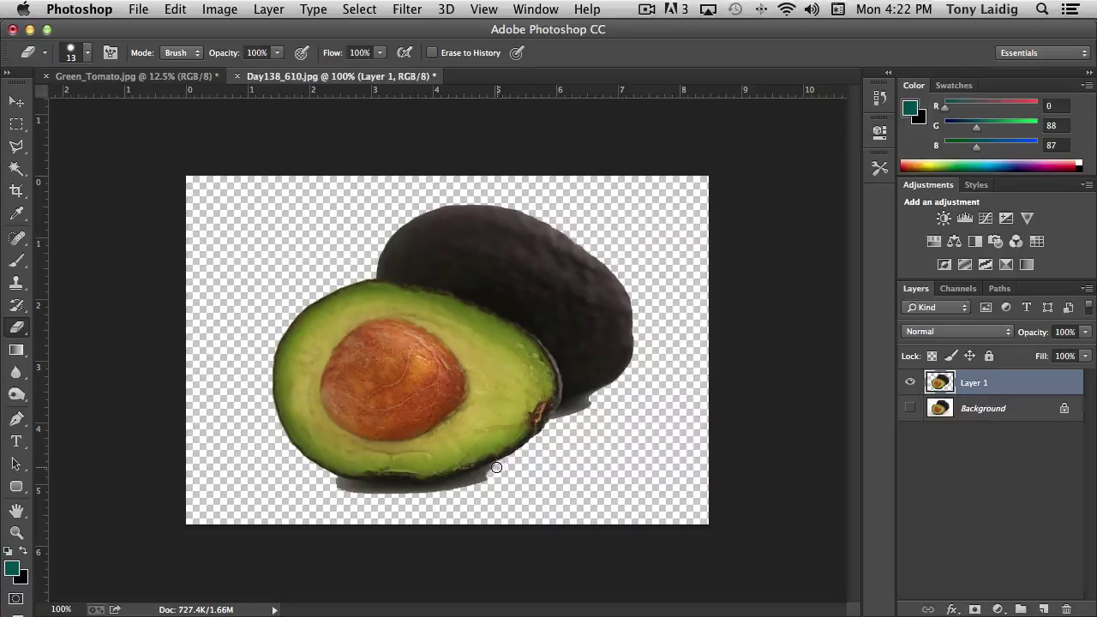
Step: Erase the shadows under the cut avocado and along the dark avocado's lower right edge
{"action": "mouse_move", "coordinate": [496, 466]}
{"action": "left_mouse_down"}
{"action": "mouse_move", "coordinate": [420, 490]}
{"action": "mouse_move", "coordinate": [489, 477]}
{"action": "mouse_move", "coordinate": [448, 489]}
{"action": "mouse_move", "coordinate": [331, 482]}
{"action": "mouse_move", "coordinate": [377, 494]}
{"action": "left_mouse_up"}
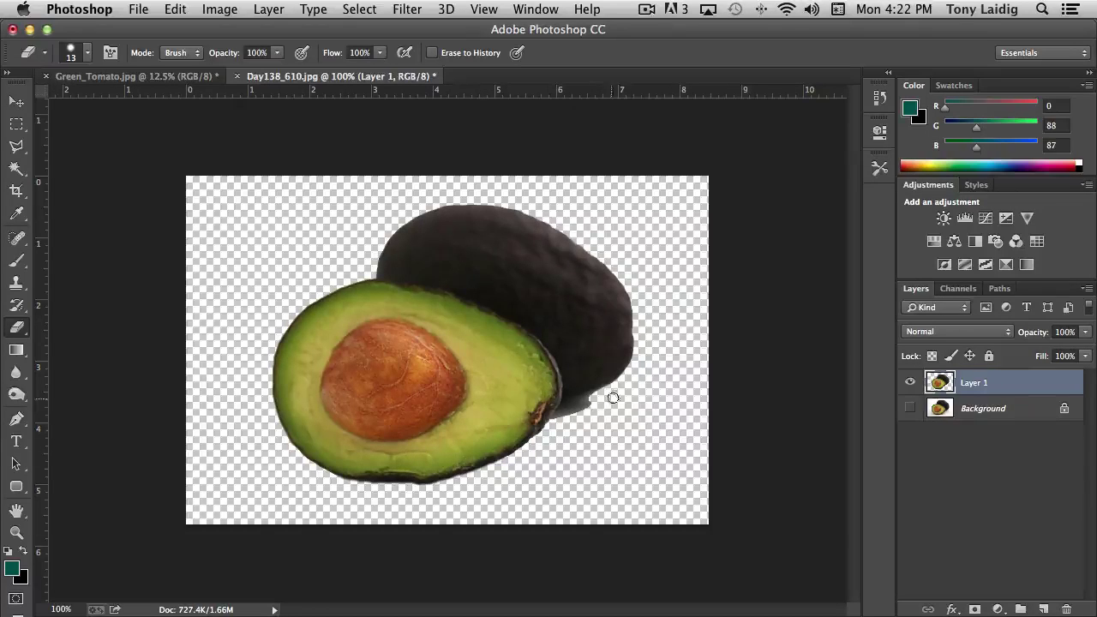
{"action": "left_click_drag", "start_coordinate": [613, 386], "coordinate": [560, 416]}
{"action": "left_click_drag", "start_coordinate": [556, 418], "coordinate": [600, 393]}
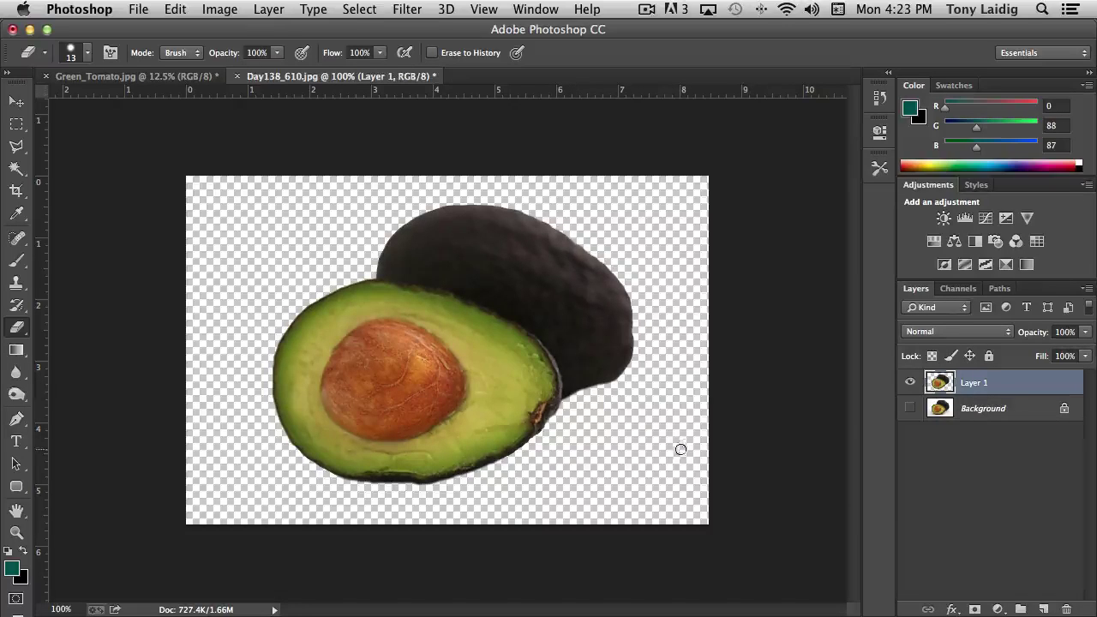
{"action": "key", "text": "ctrl+alt+z"}
{"action": "key", "text": "ctrl+alt+z"}
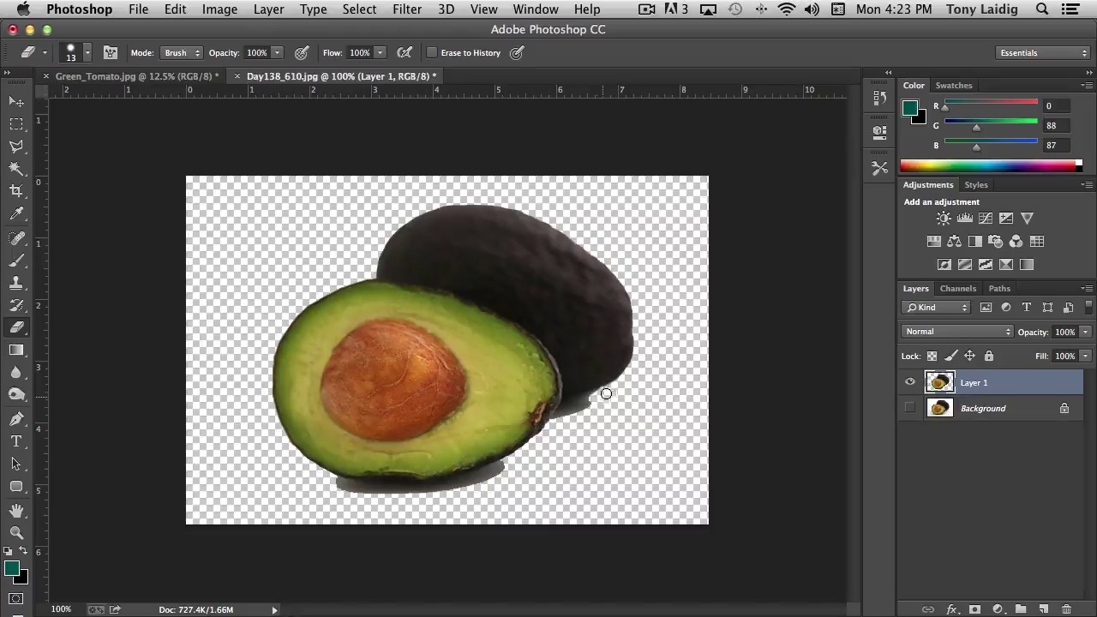
{"action": "mouse_move", "coordinate": [601, 392]}
{"action": "left_mouse_down"}
{"action": "mouse_move", "coordinate": [567, 403]}
{"action": "mouse_move", "coordinate": [552, 425]}
{"action": "mouse_move", "coordinate": [606, 402]}
{"action": "mouse_move", "coordinate": [560, 421]}
{"action": "left_mouse_up"}
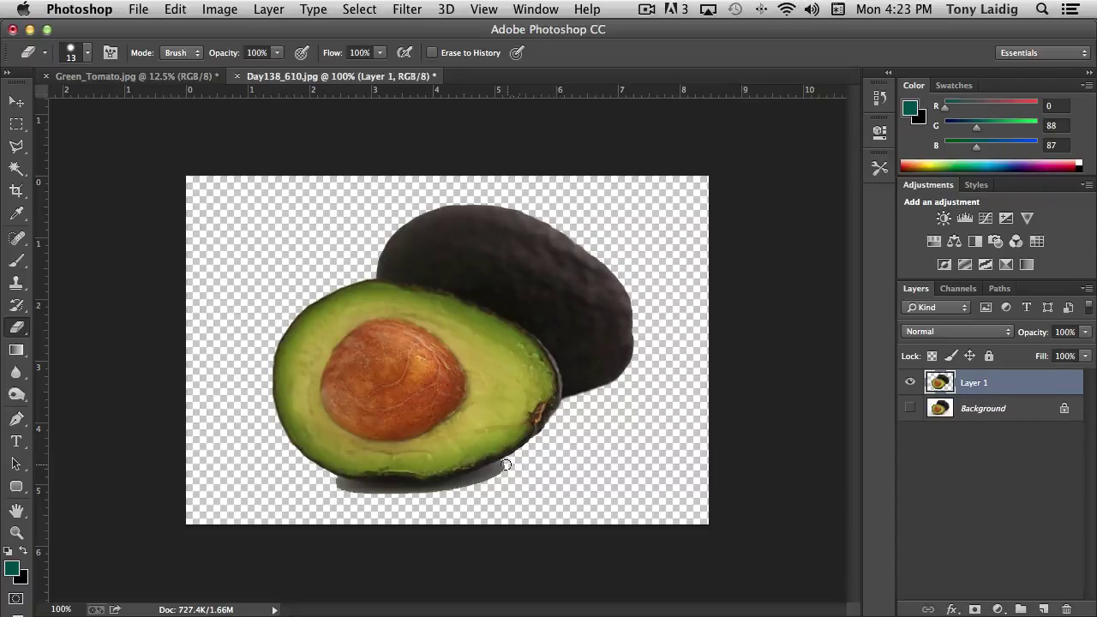
{"action": "mouse_move", "coordinate": [505, 463]}
{"action": "left_mouse_down"}
{"action": "mouse_move", "coordinate": [428, 489]}
{"action": "mouse_move", "coordinate": [516, 471]}
{"action": "left_mouse_up"}
{"action": "left_click_drag", "start_coordinate": [442, 487], "coordinate": [328, 481]}
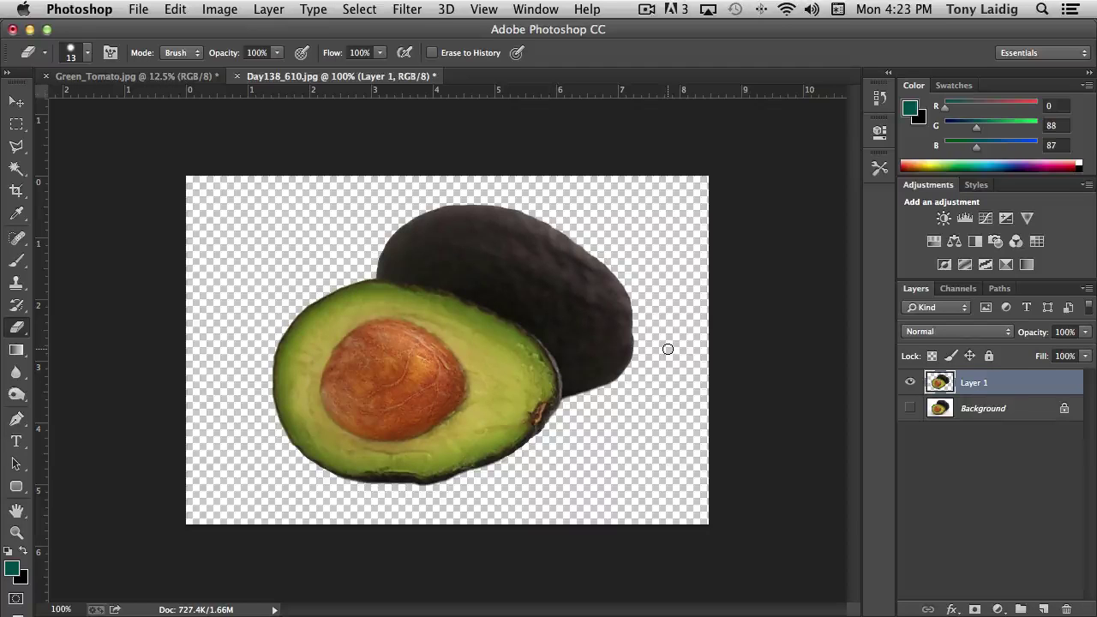
{"action": "left_click", "coordinate": [879, 97]}
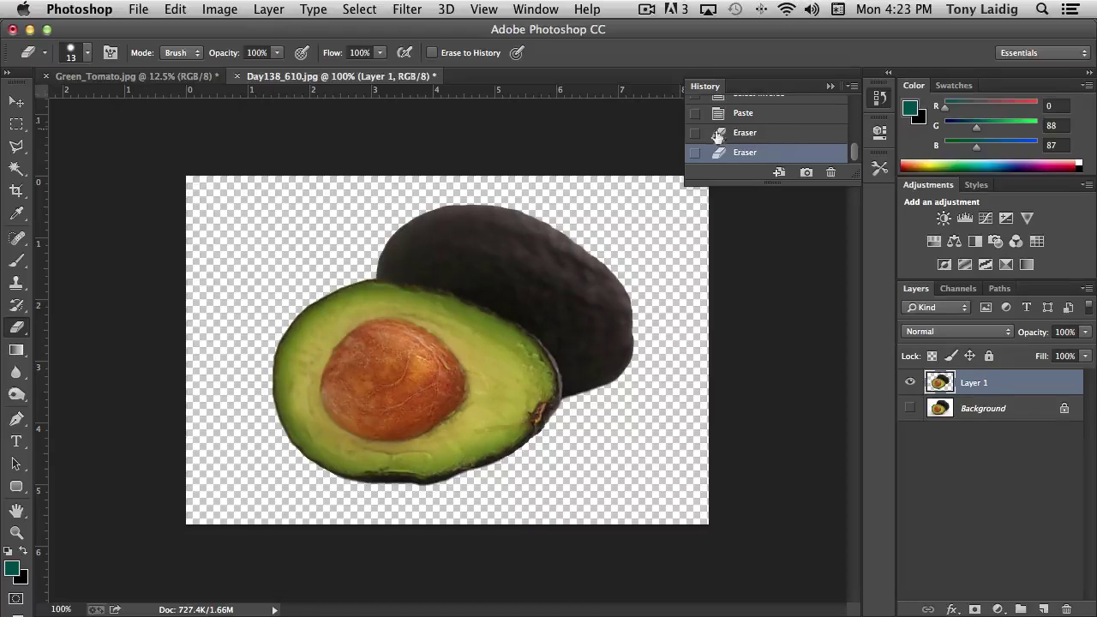
{"action": "left_click", "coordinate": [775, 114]}
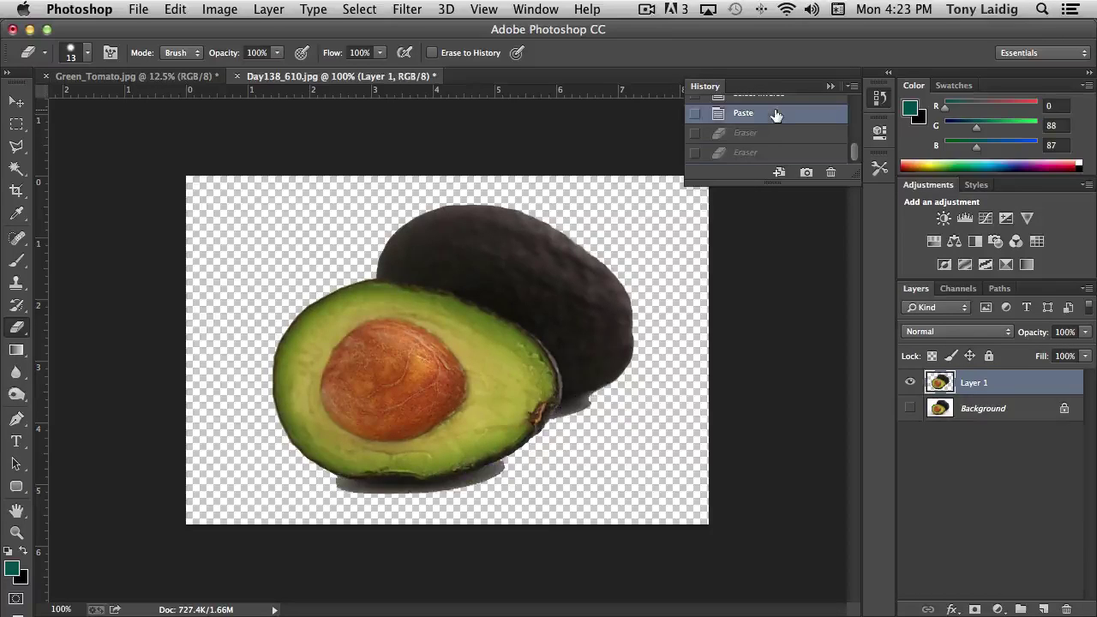
{"action": "left_click", "coordinate": [759, 153]}
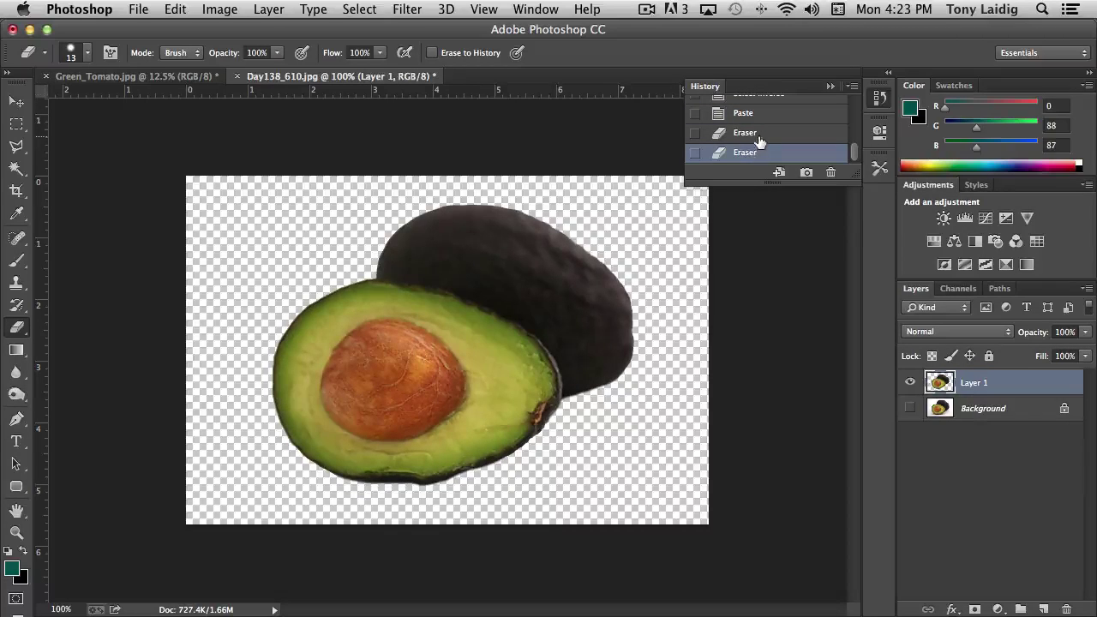
{"action": "left_click", "coordinate": [760, 133]}
{"action": "left_click", "coordinate": [762, 114]}
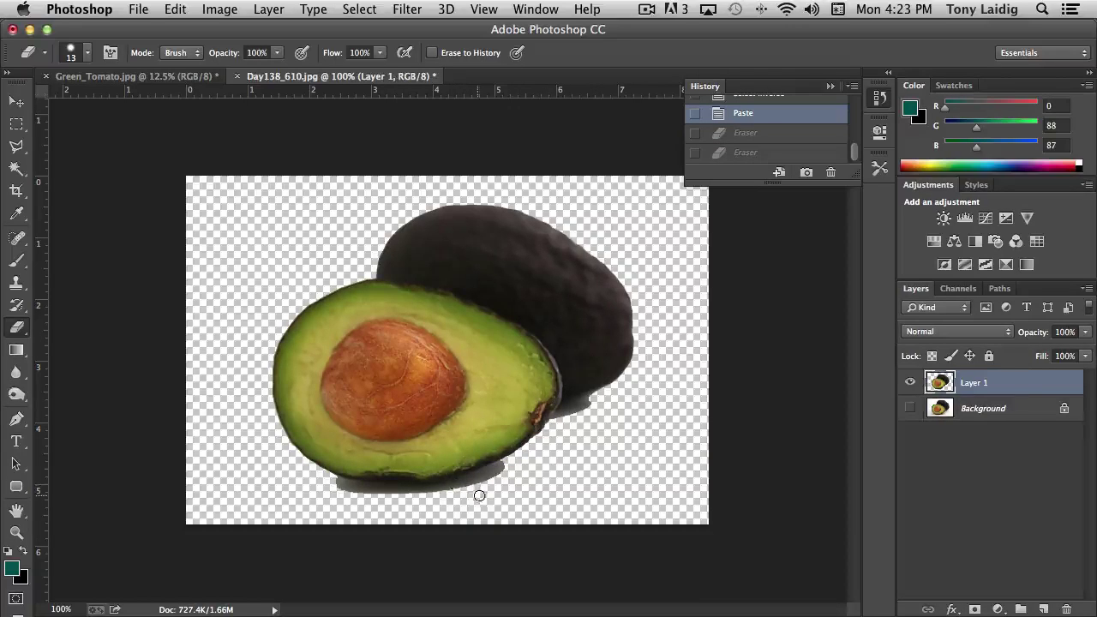
{"action": "left_click", "coordinate": [760, 154]}
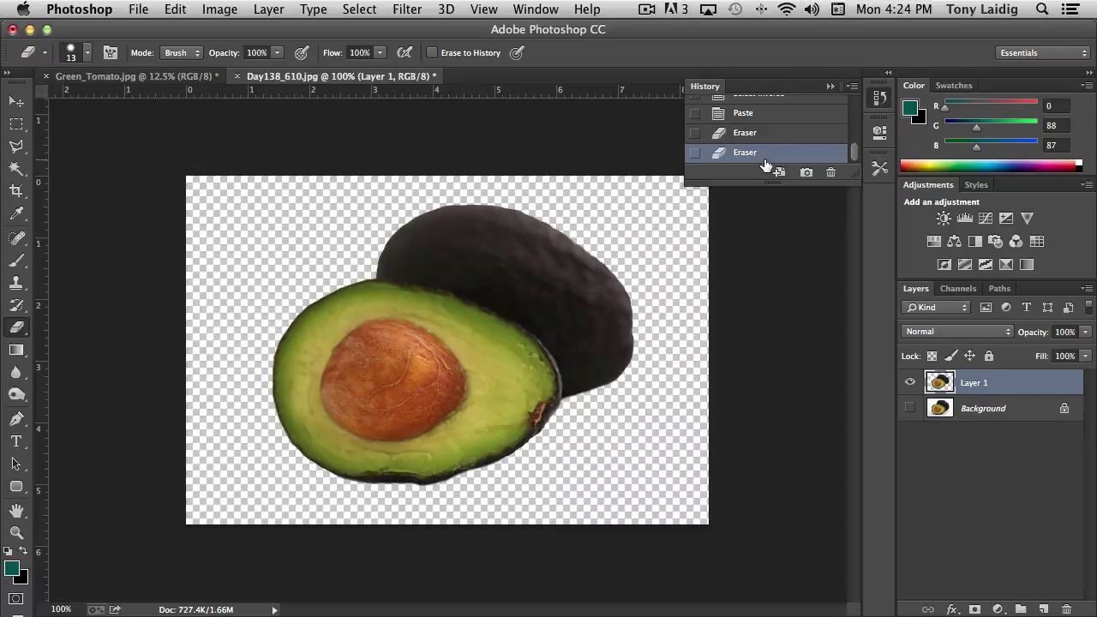
{"action": "left_click", "coordinate": [879, 100]}
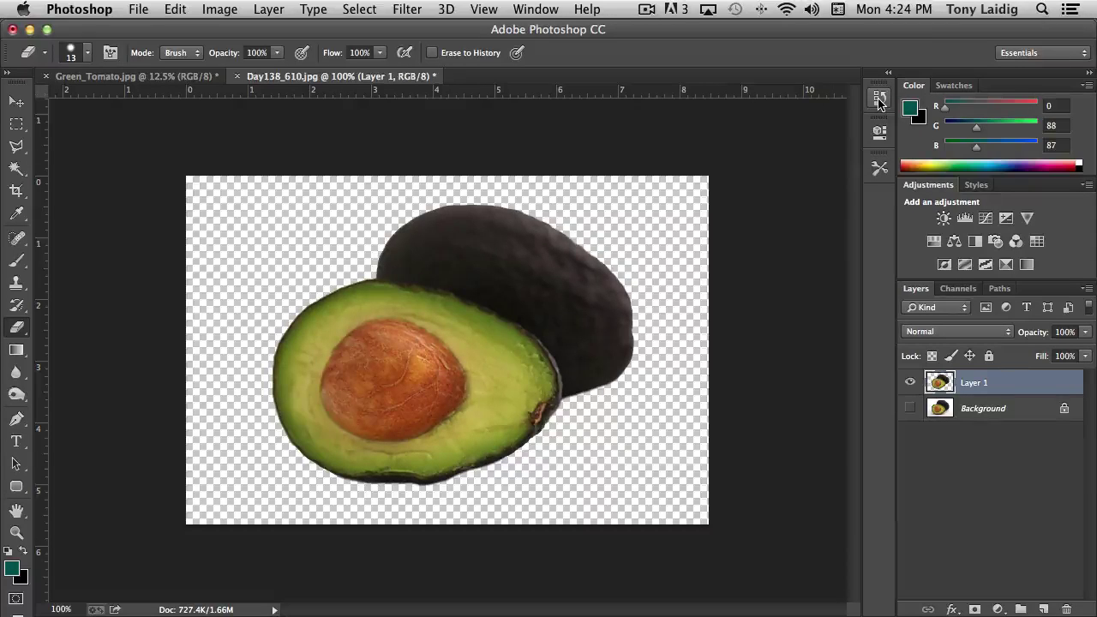
Step: Show the Background photo, hide Layer 1, and make Background the active layer
{"action": "left_click", "coordinate": [910, 408]}
{"action": "left_click", "coordinate": [910, 382]}
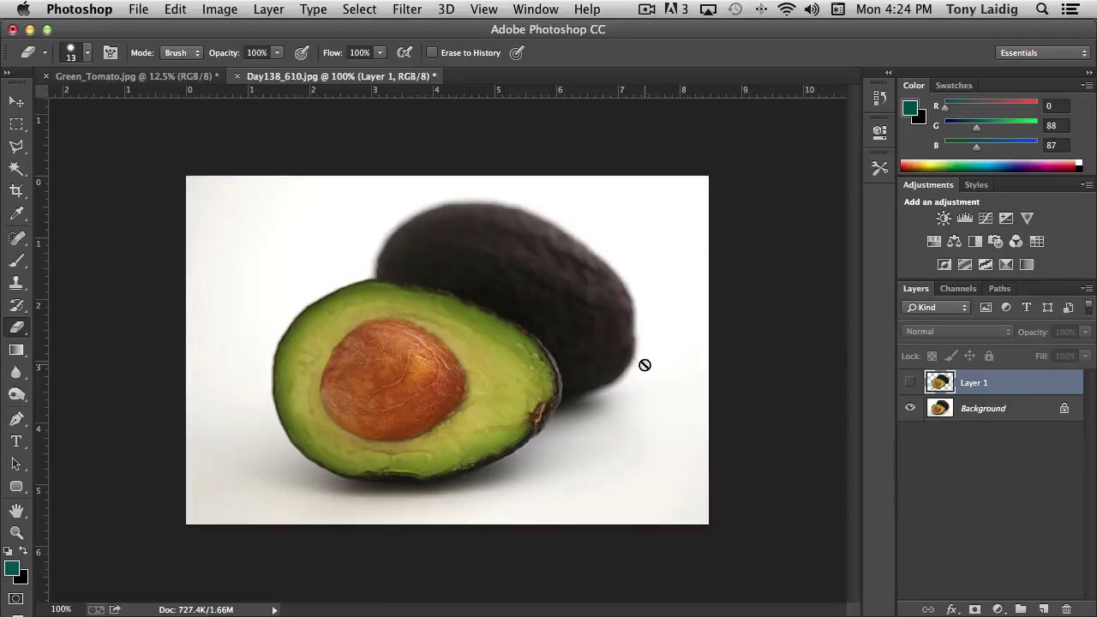
{"action": "left_click", "coordinate": [910, 382]}
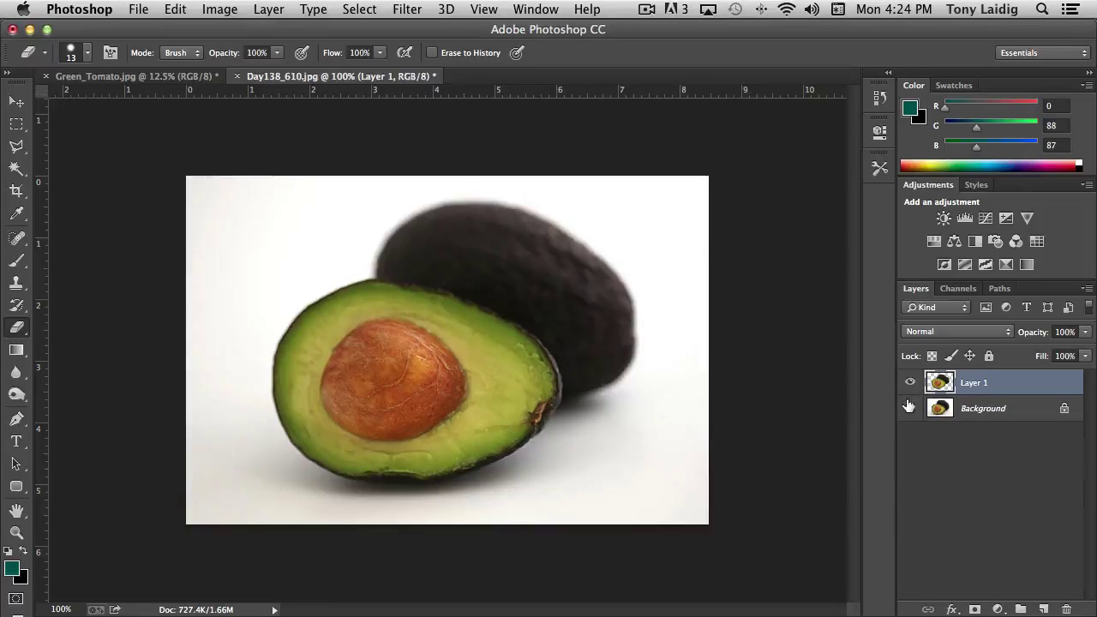
{"action": "left_click", "coordinate": [908, 408]}
{"action": "left_click", "coordinate": [908, 408]}
{"action": "left_click", "coordinate": [909, 382]}
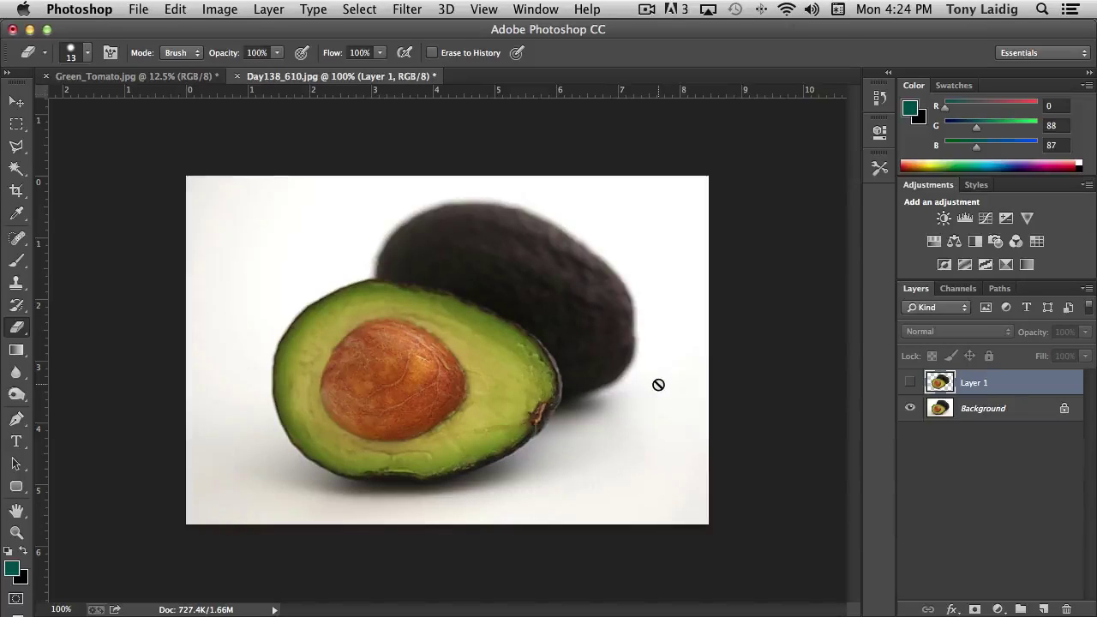
{"action": "left_click", "coordinate": [943, 411]}
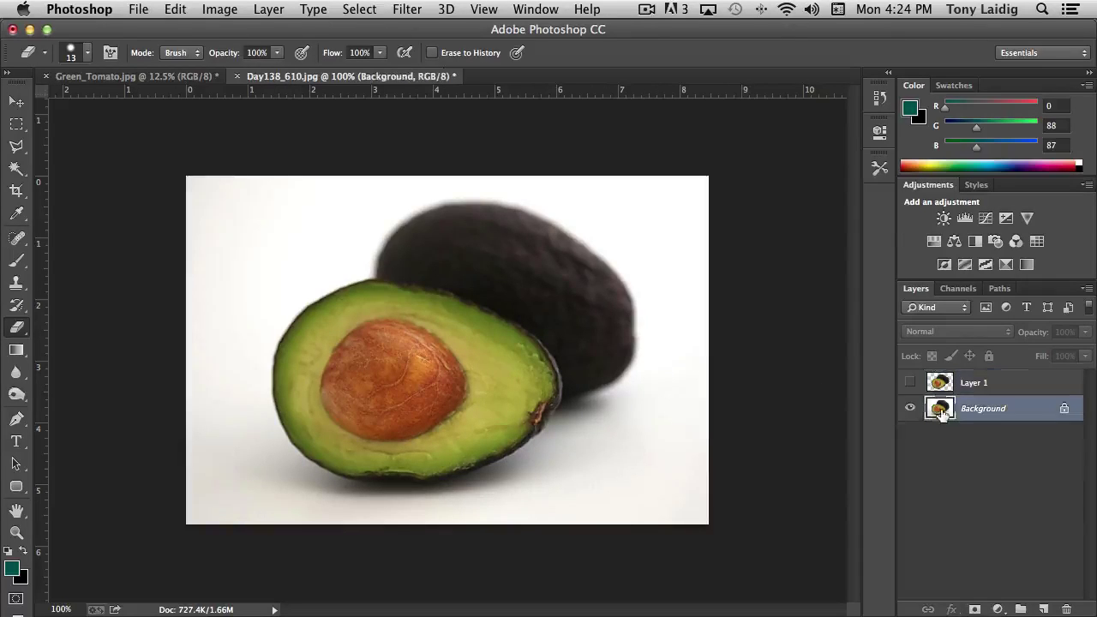
{"action": "left_click", "coordinate": [16, 169]}
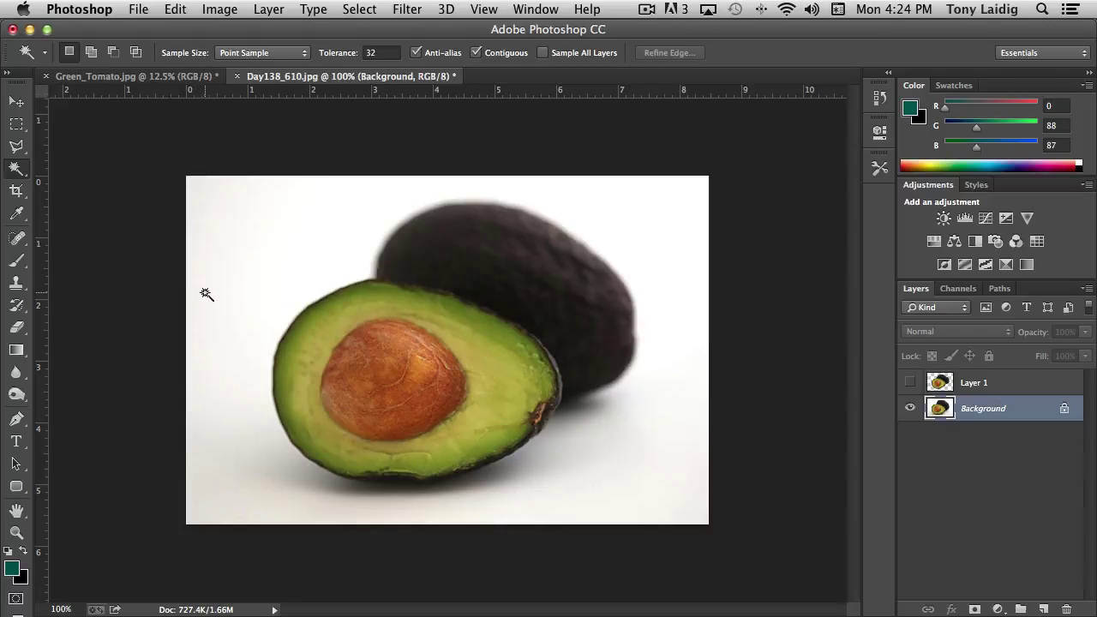
Step: Switch to the Quick Selection Tool and lower its brush hardness to about 60%
{"action": "left_click", "coordinate": [16, 169]}
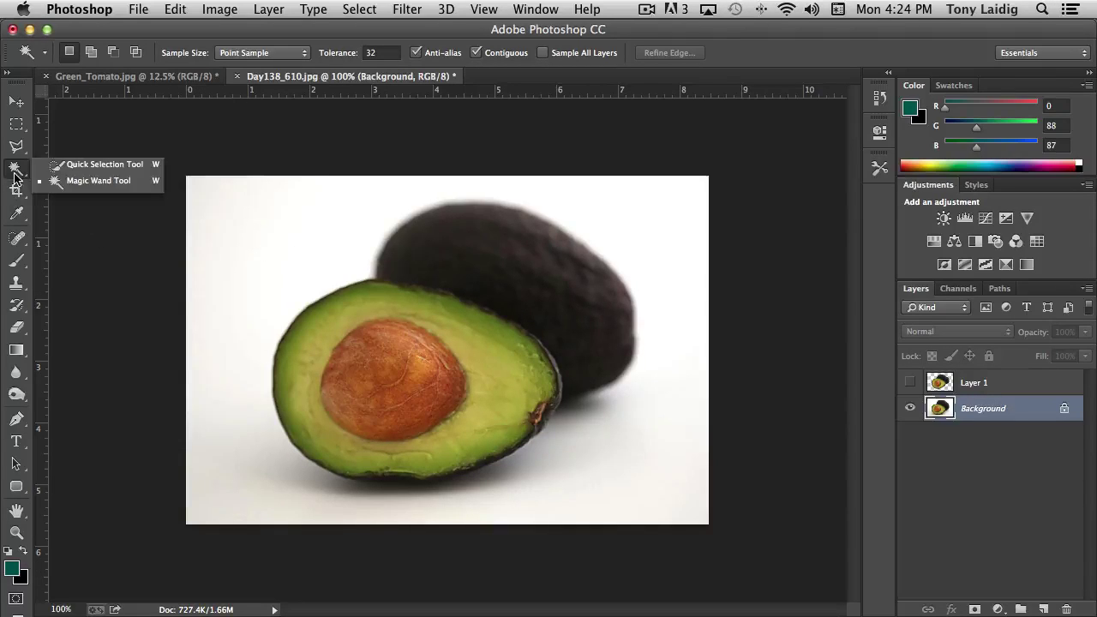
{"action": "left_click", "coordinate": [98, 165]}
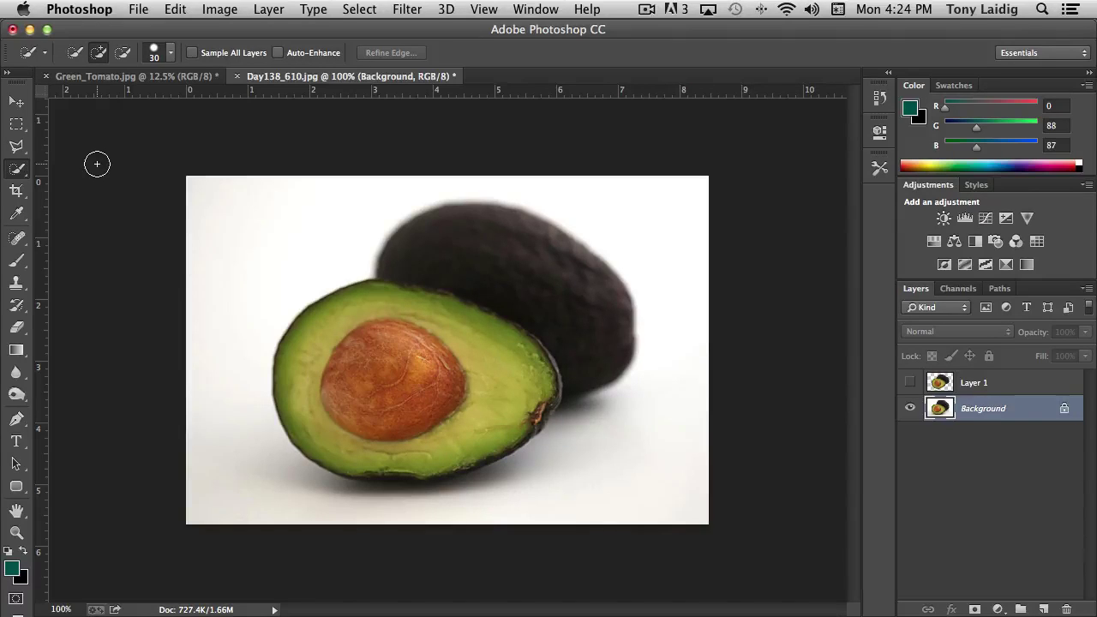
{"action": "left_click", "coordinate": [17, 146]}
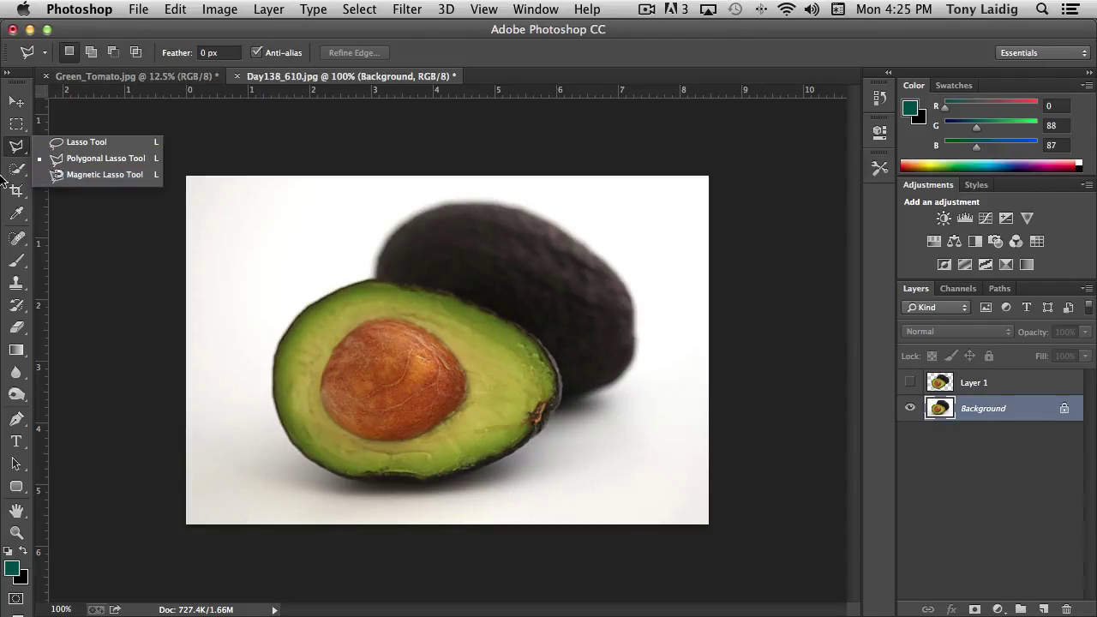
{"action": "left_click", "coordinate": [13, 170]}
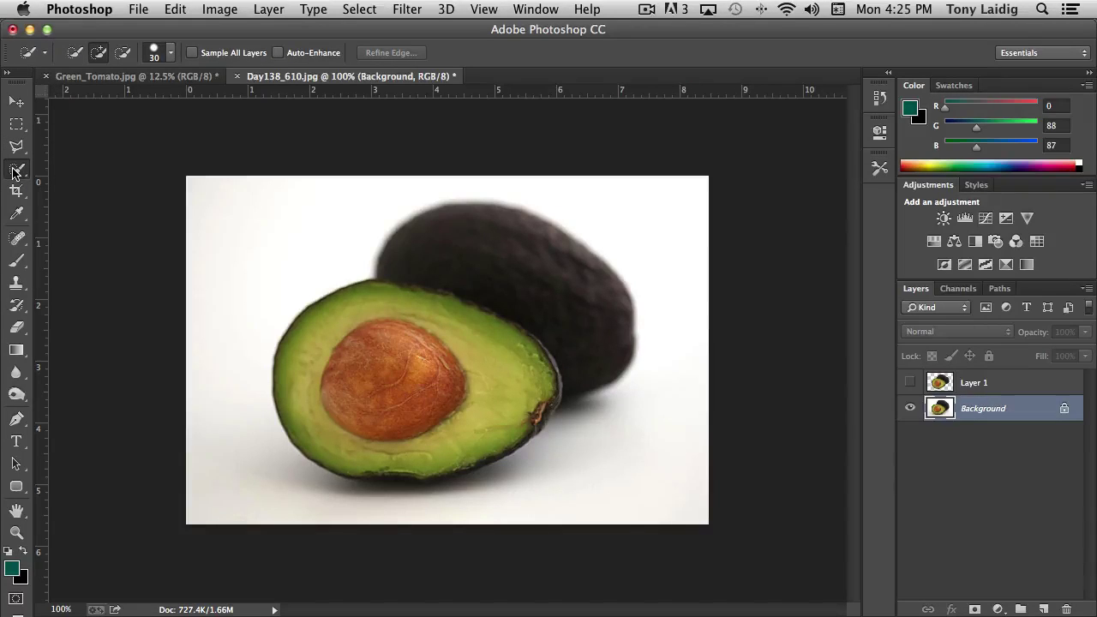
{"action": "left_click", "coordinate": [170, 53]}
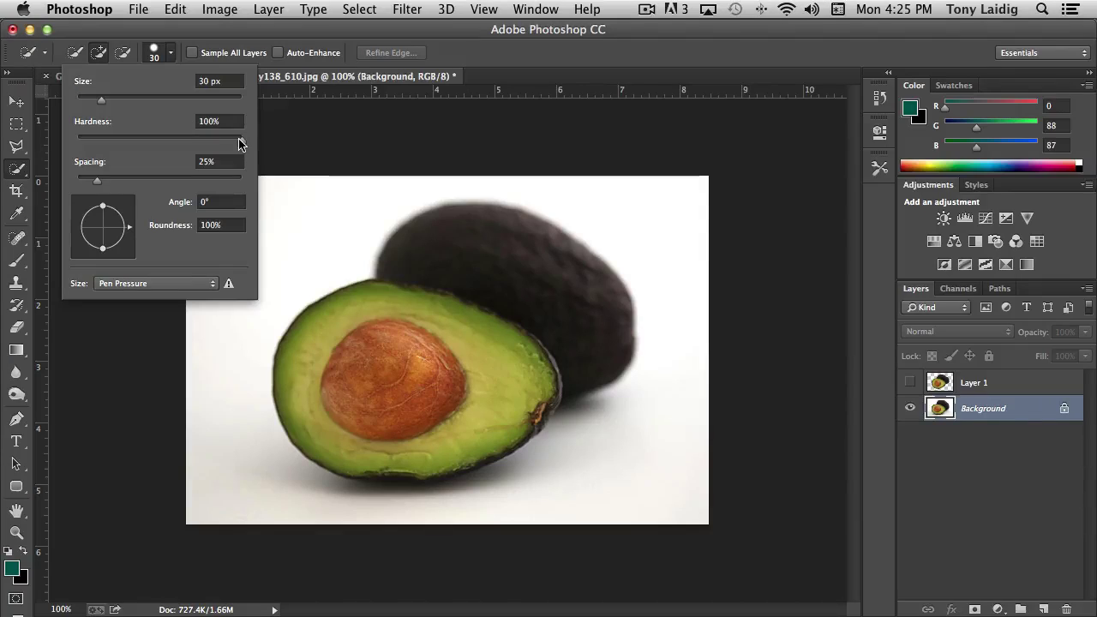
{"action": "left_click_drag", "start_coordinate": [240, 140], "coordinate": [177, 143]}
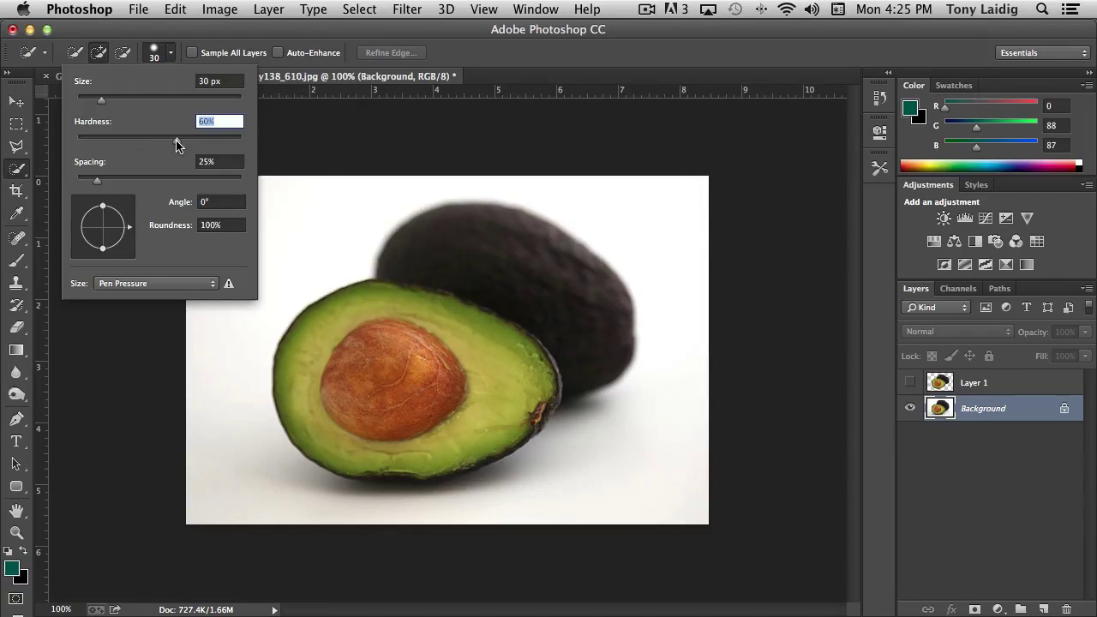
{"action": "left_click", "coordinate": [207, 39]}
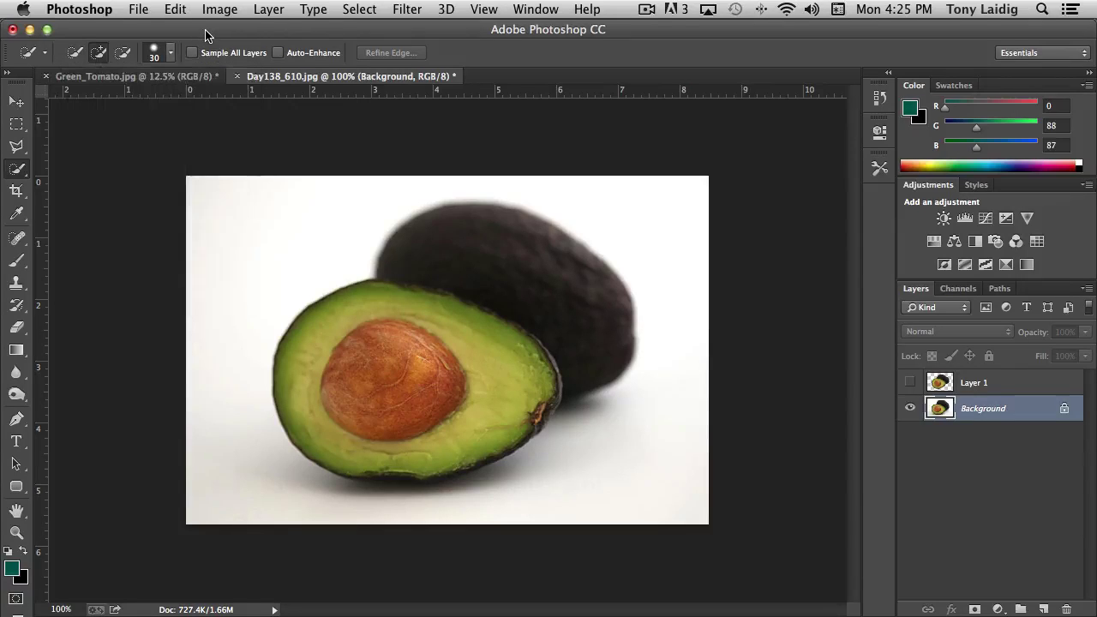
Step: Paint a selection across the top, left side and bottom of the white backdrop
{"action": "left_click_drag", "start_coordinate": [560, 181], "coordinate": [231, 189]}
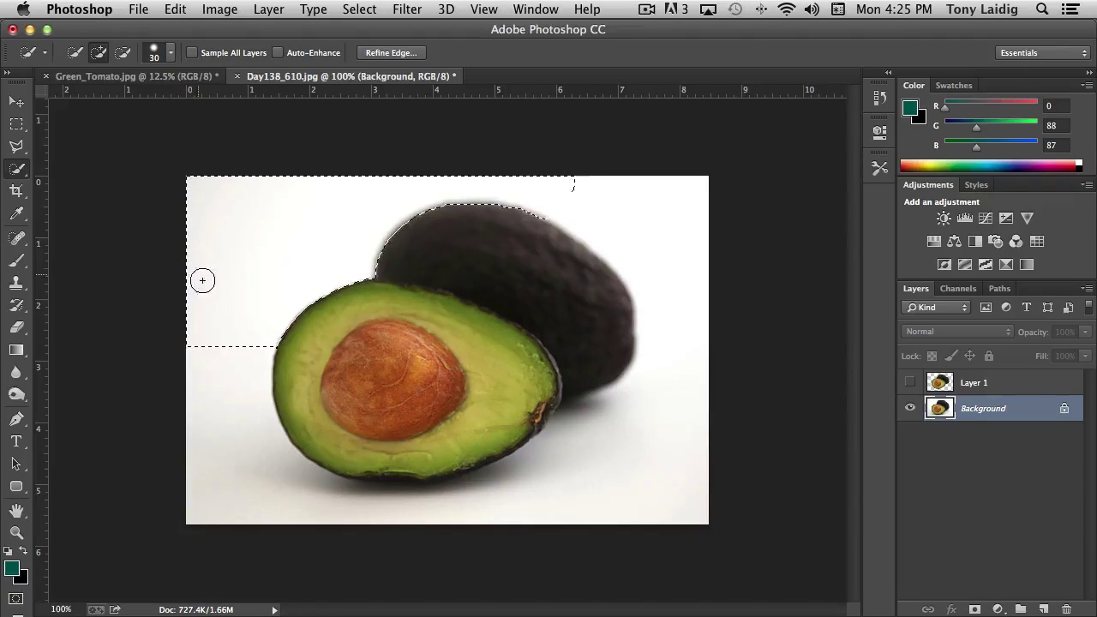
{"action": "left_click", "coordinate": [16, 170]}
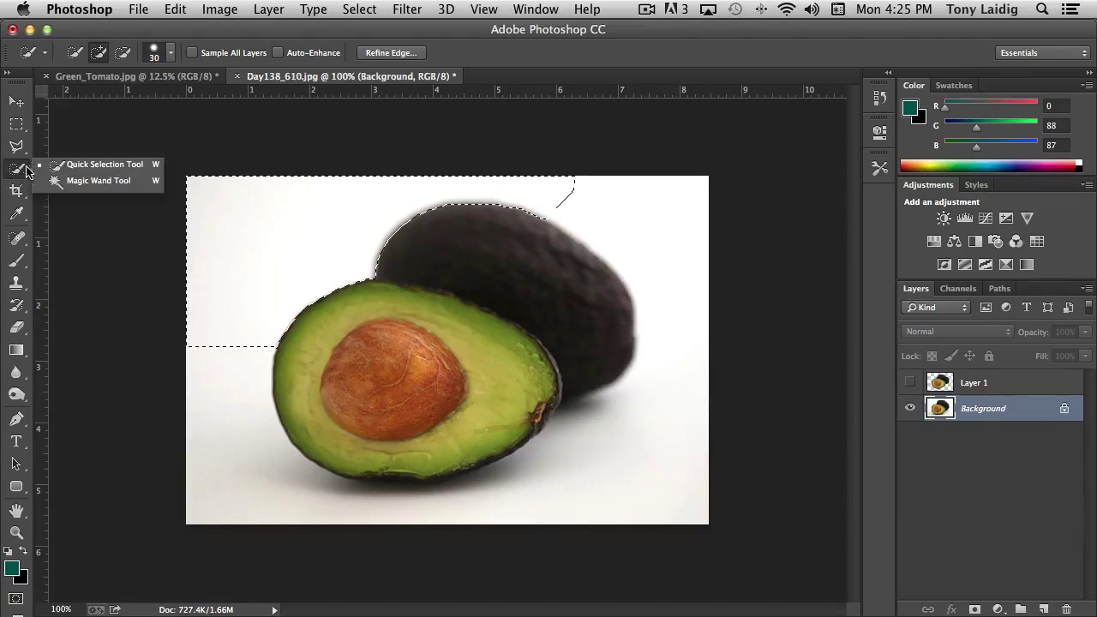
{"action": "left_click", "coordinate": [16, 172]}
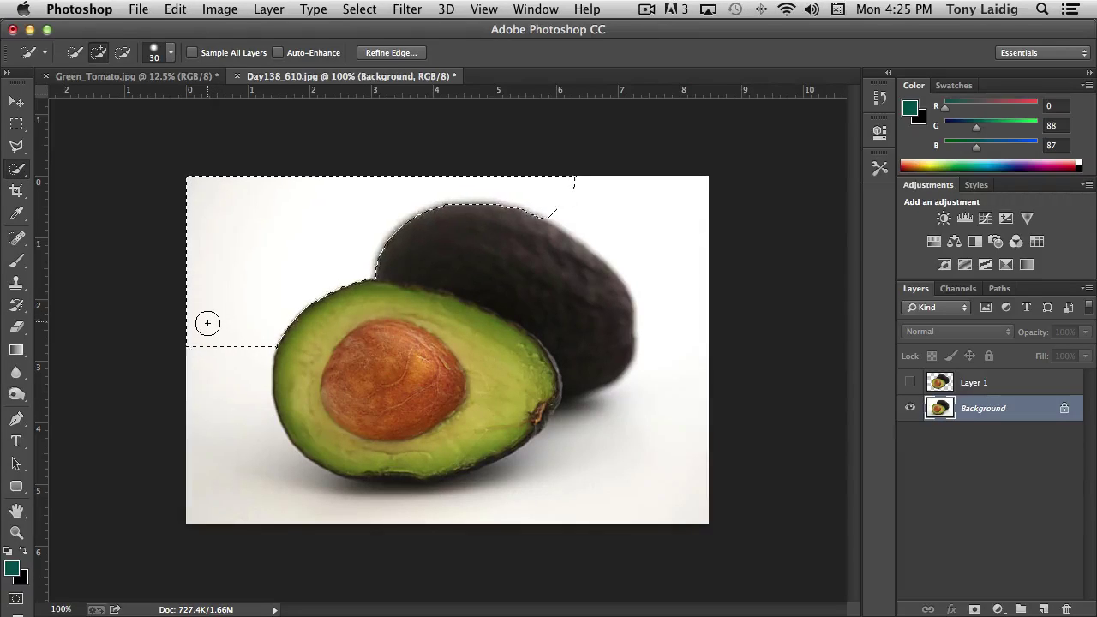
{"action": "left_click_drag", "start_coordinate": [205, 323], "coordinate": [199, 401]}
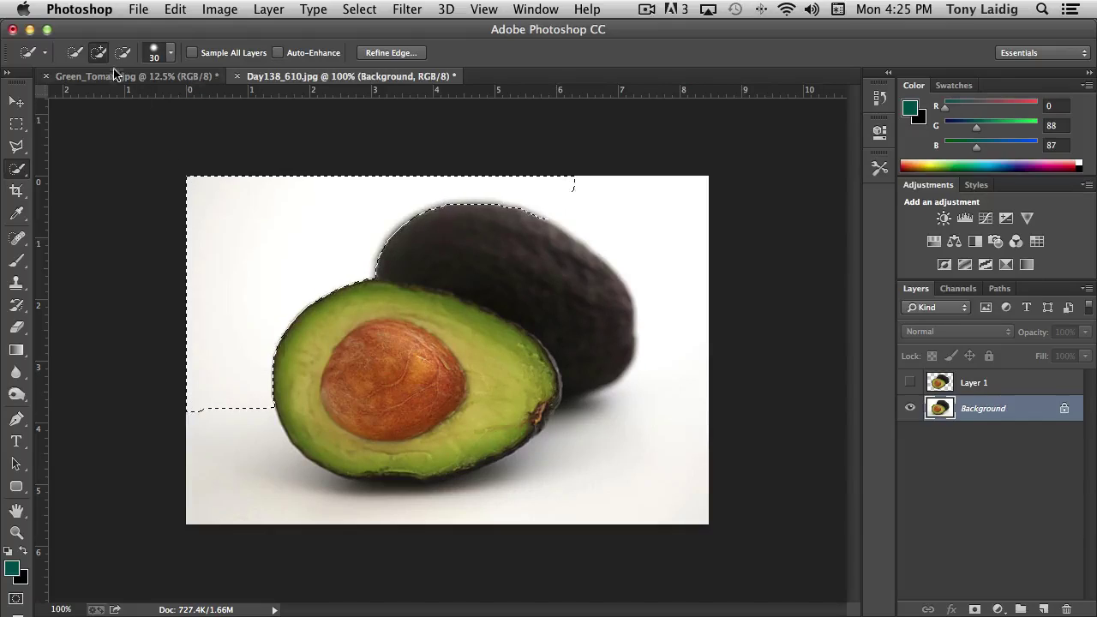
{"action": "left_click", "coordinate": [74, 52]}
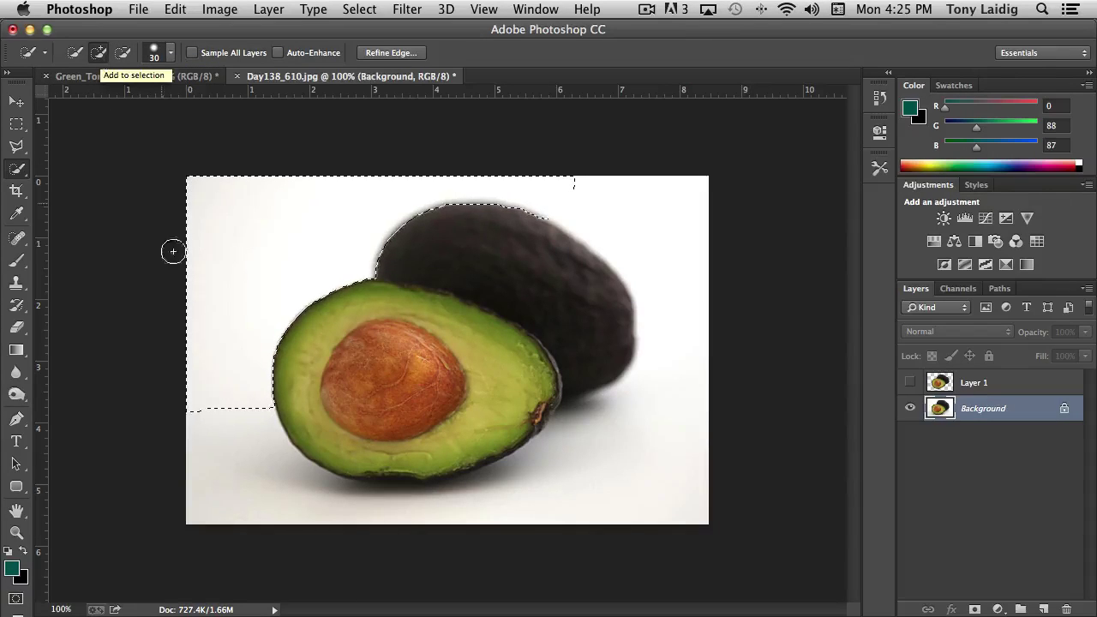
{"action": "left_click_drag", "start_coordinate": [186, 313], "coordinate": [208, 443]}
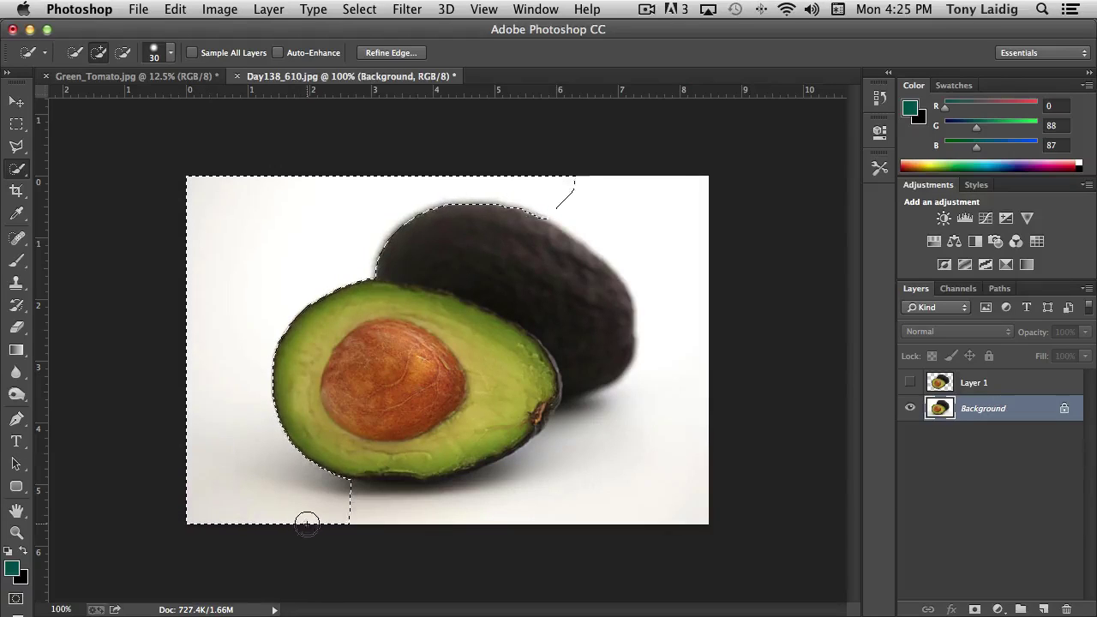
{"action": "left_click_drag", "start_coordinate": [313, 524], "coordinate": [680, 500]}
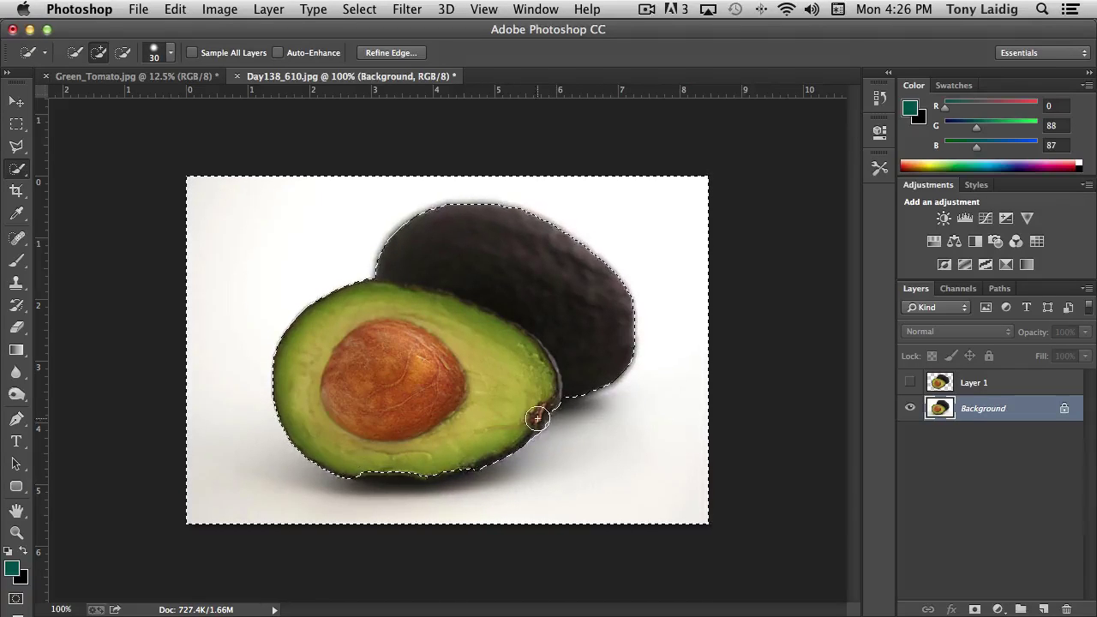
Step: Shrink the Quick Selection brush to 10 px and refine the edge with Subtract and Add modes
{"action": "left_click", "coordinate": [169, 53]}
{"action": "left_click_drag", "start_coordinate": [100, 103], "coordinate": [84, 104]}
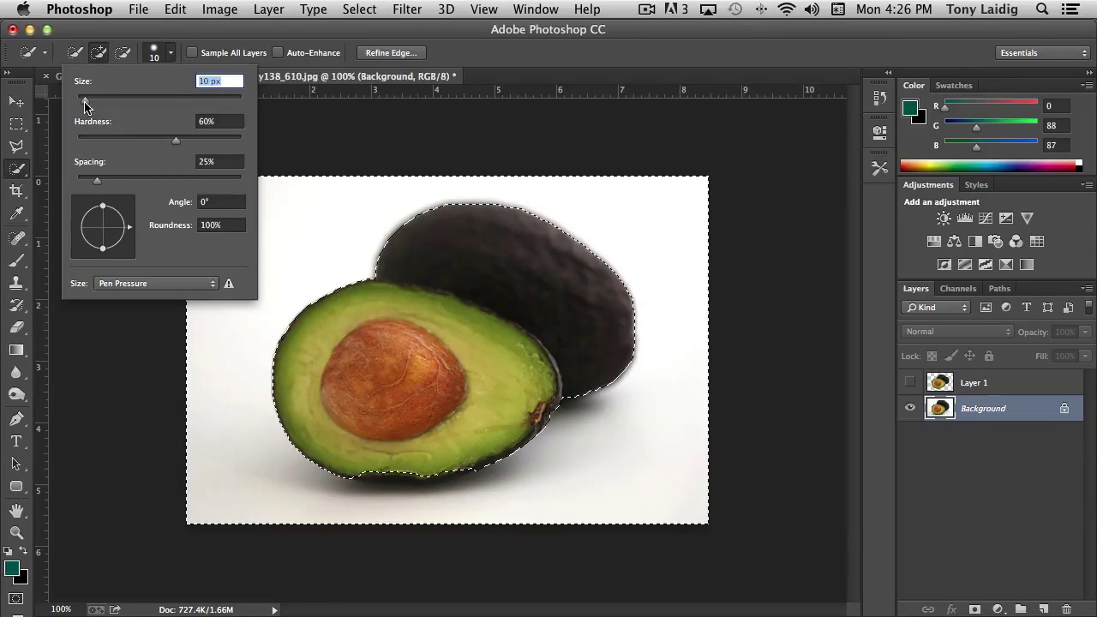
{"action": "left_click", "coordinate": [123, 53]}
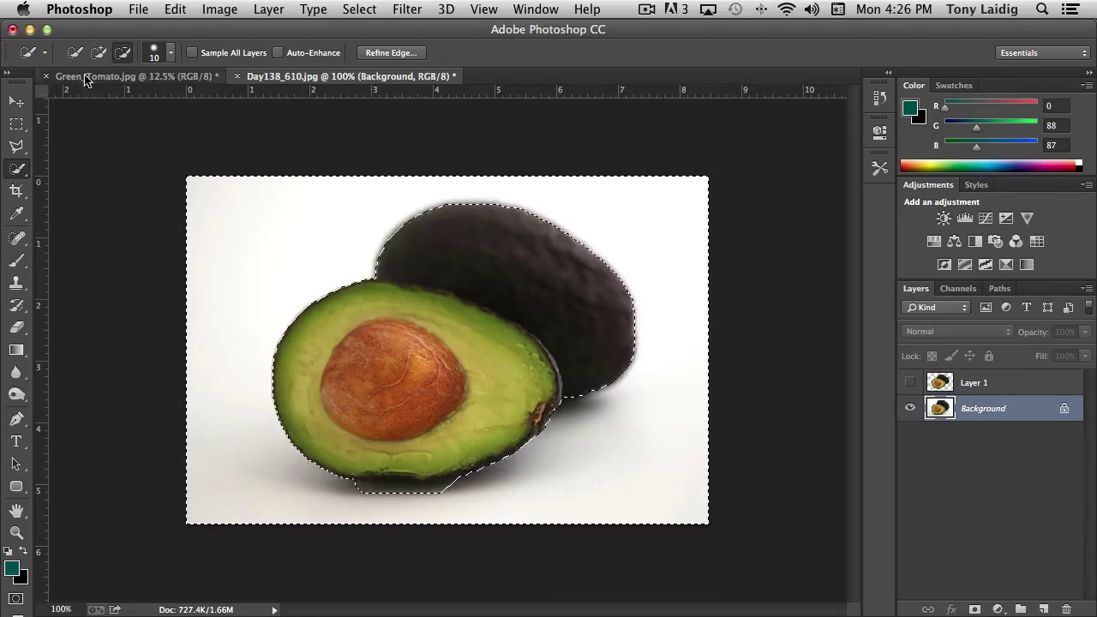
{"action": "left_click", "coordinate": [98, 52]}
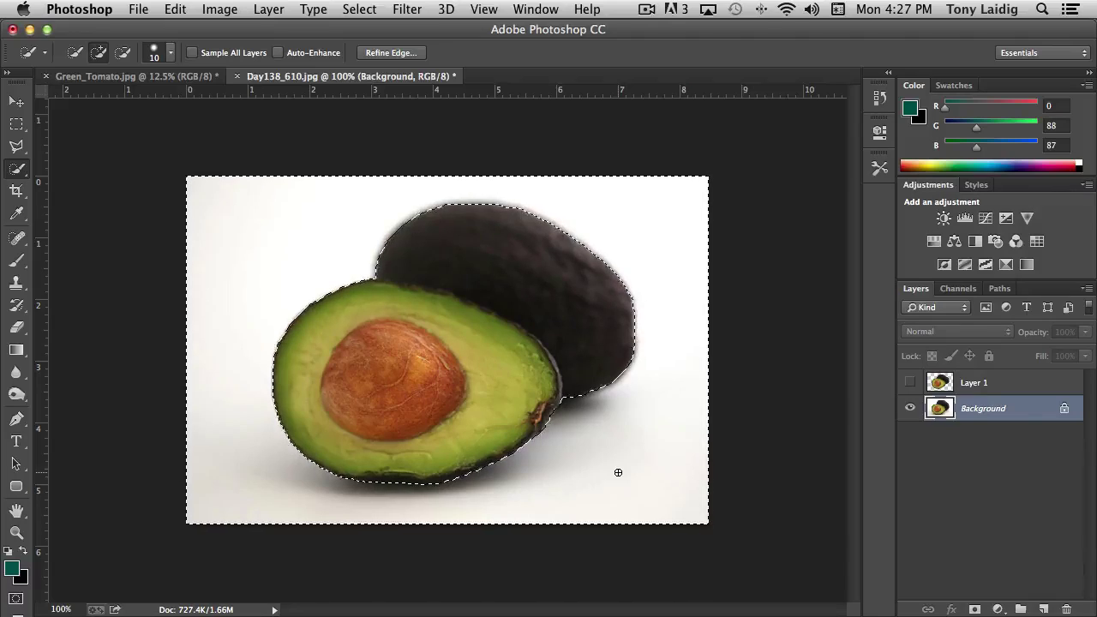
Step: Invert the selection to just the avocados and copy them to a new Layer 2 to check
{"action": "key", "text": "super+shift+i"}
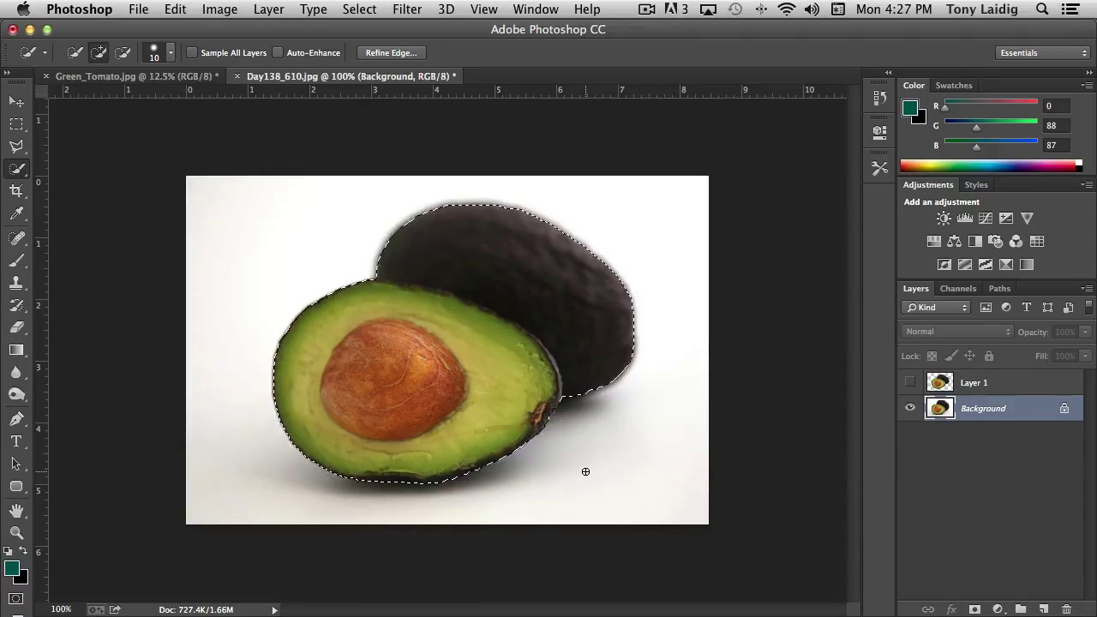
{"action": "key", "text": "super+j"}
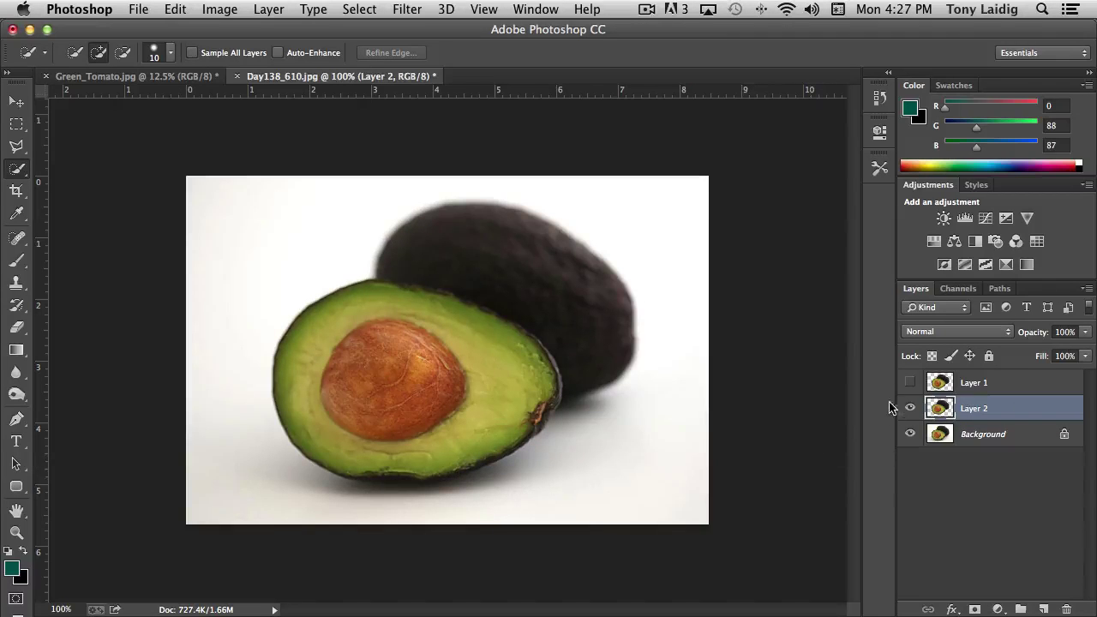
{"action": "left_click", "coordinate": [910, 435]}
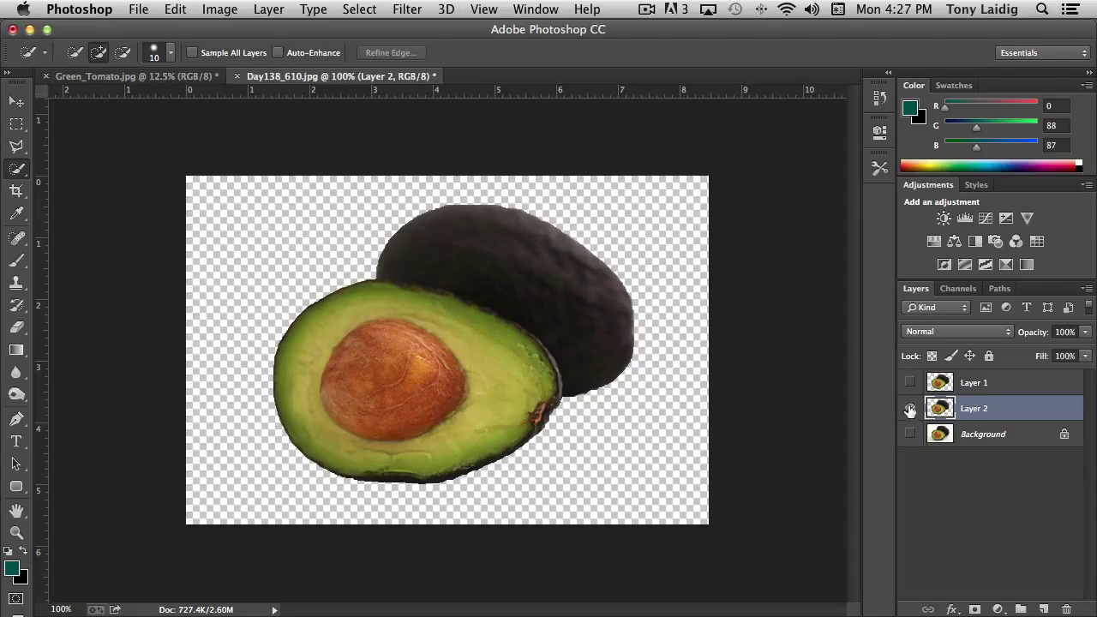
{"action": "left_click", "coordinate": [910, 409]}
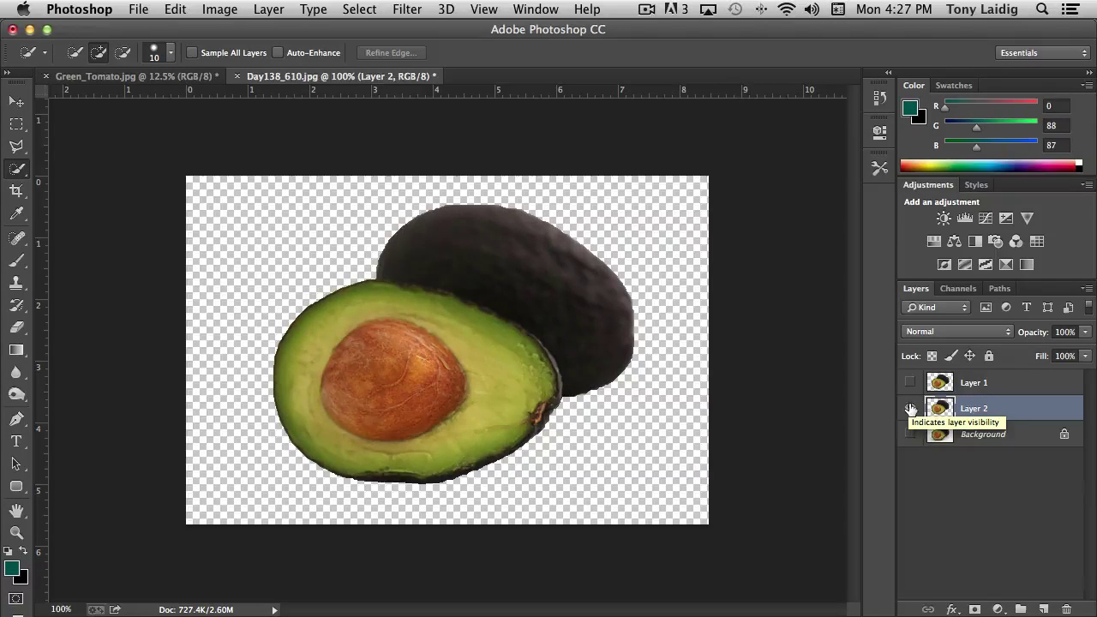
Step: Compare Layer 2 with the earlier Layer 1 cut-out, then revert History to Select Inverse
{"action": "left_click", "coordinate": [909, 382]}
{"action": "left_click", "coordinate": [910, 408]}
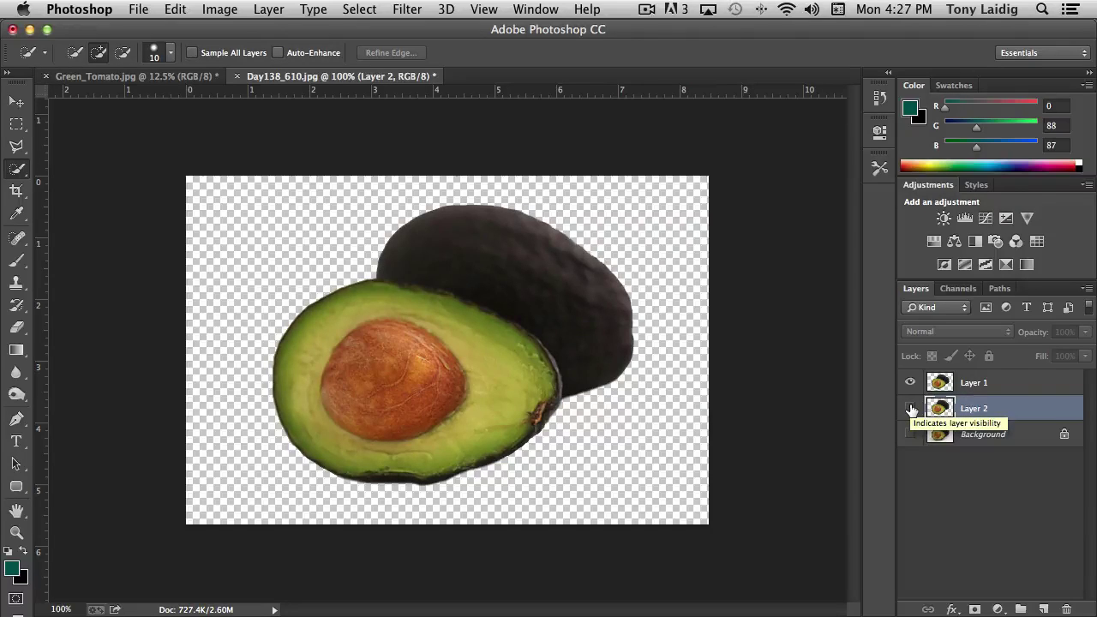
{"action": "left_click", "coordinate": [910, 382]}
{"action": "left_click", "coordinate": [910, 409]}
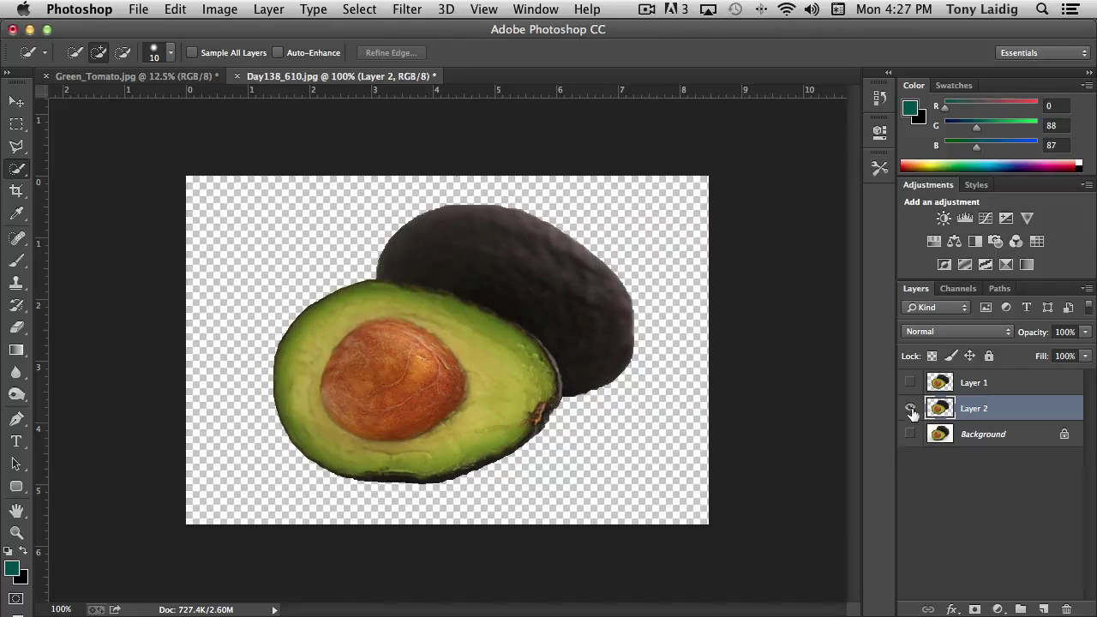
{"action": "left_click", "coordinate": [877, 103]}
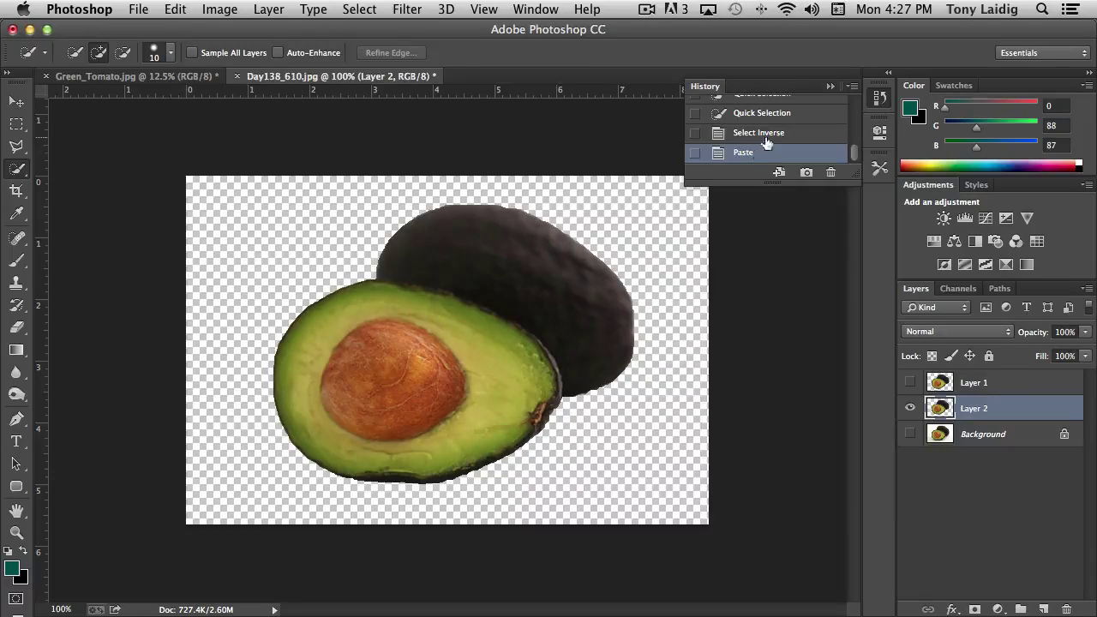
{"action": "left_click", "coordinate": [765, 133]}
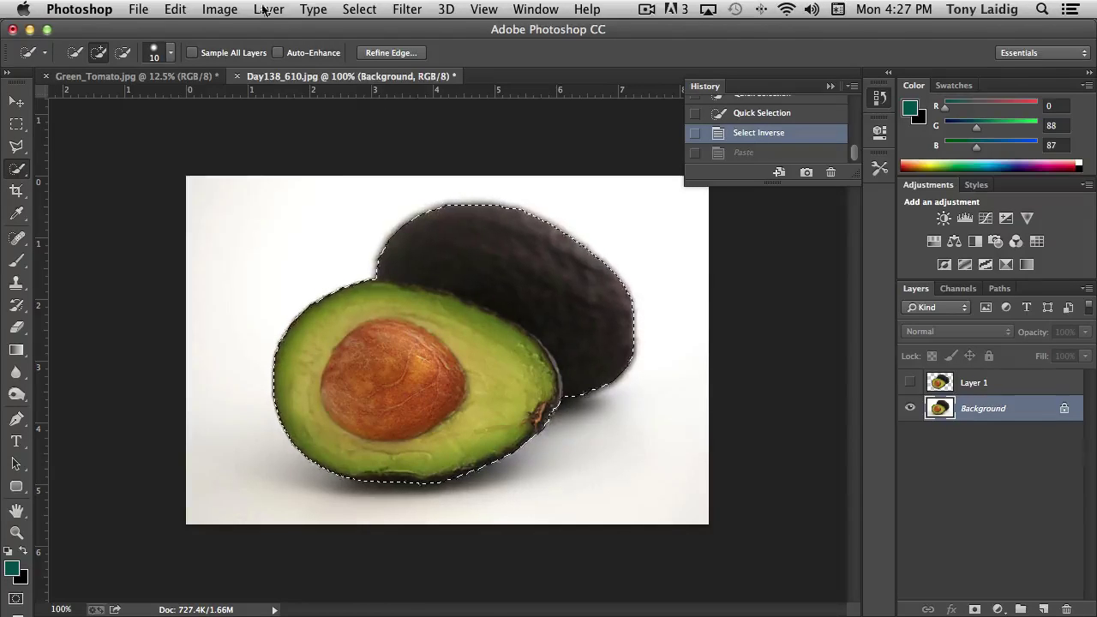
Step: Feather the avocado selection 5 px, paste it onto a new layer and hide the Background
{"action": "left_click", "coordinate": [355, 11]}
{"action": "mouse_move", "coordinate": [372, 224]}
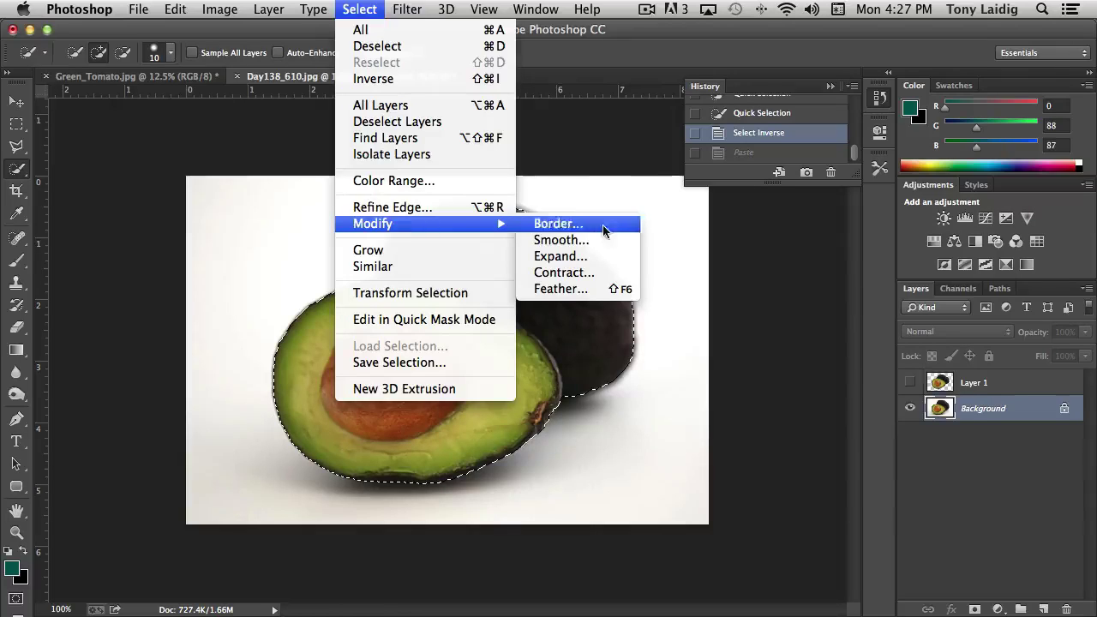
{"action": "left_click", "coordinate": [579, 291]}
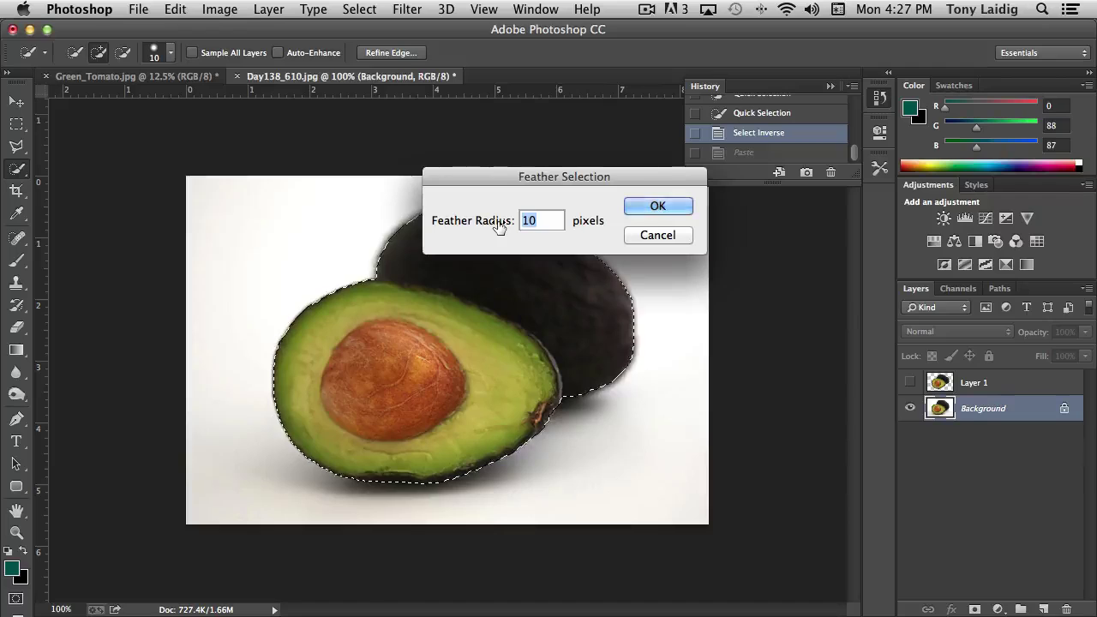
{"action": "type", "text": "5"}
{"action": "left_click", "coordinate": [657, 207]}
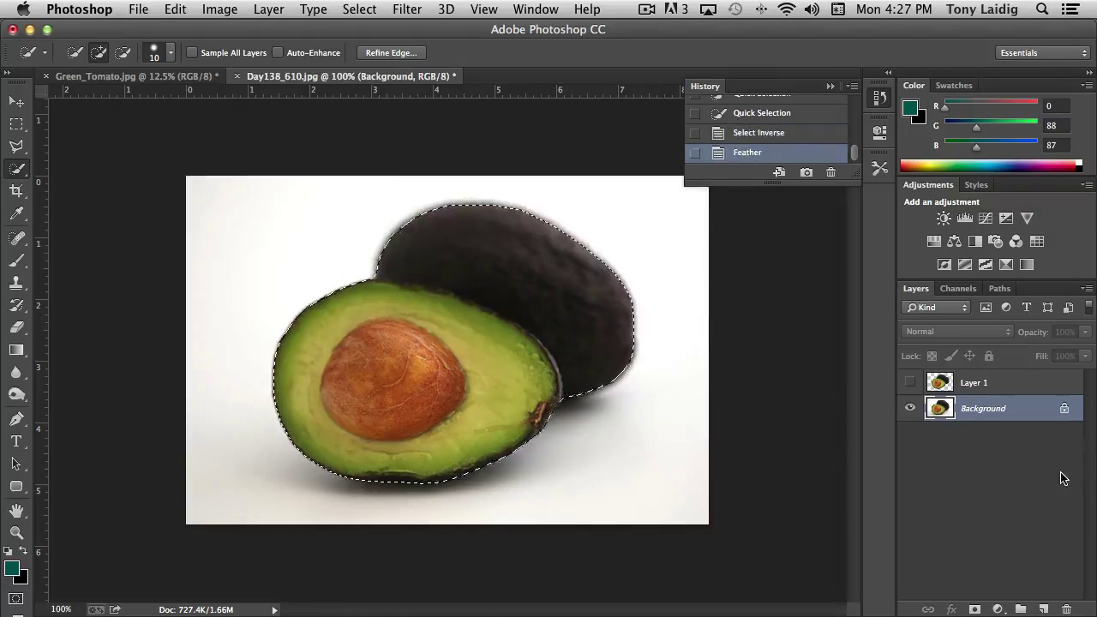
{"action": "key", "text": "ctrl+c"}
{"action": "key", "text": "ctrl+v"}
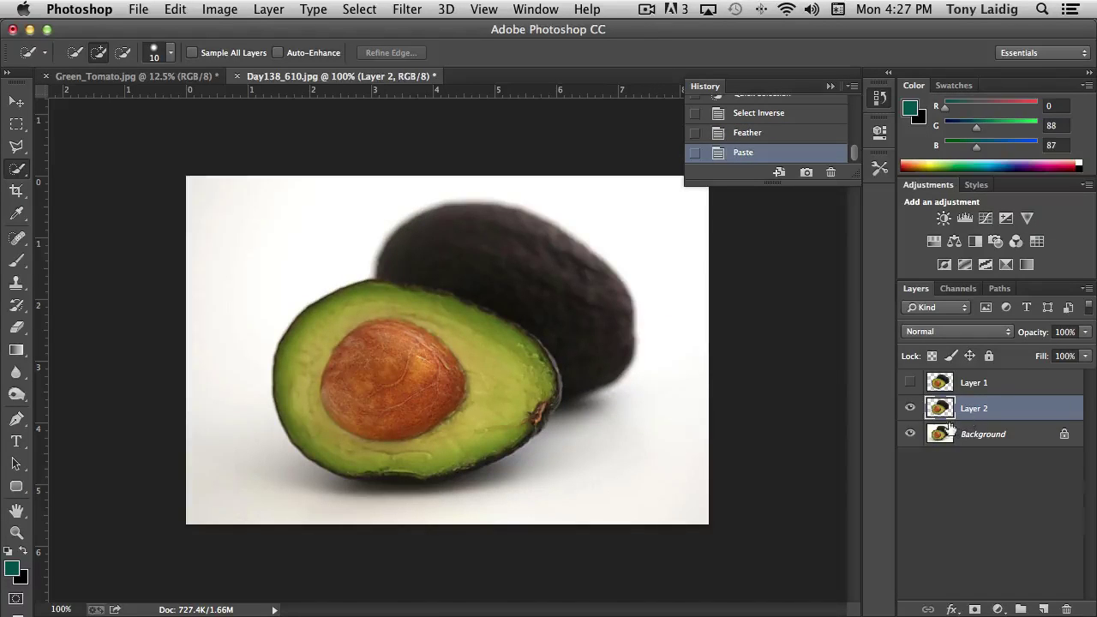
{"action": "left_click", "coordinate": [909, 435]}
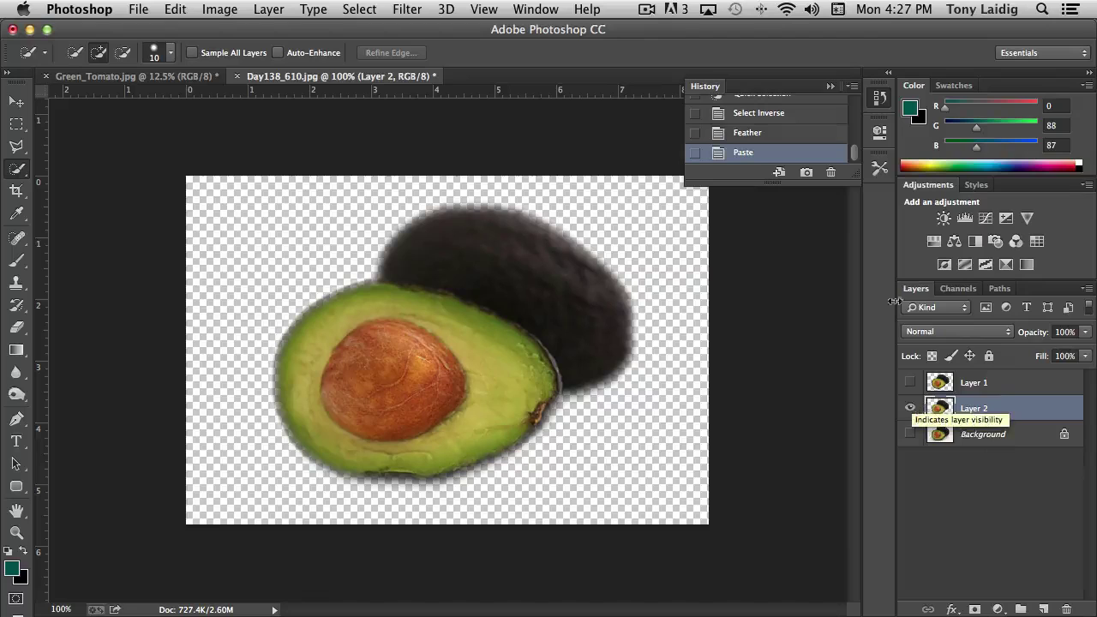
Step: Revert History to the unfeathered selection and feather it by 2 pixels instead
{"action": "left_click", "coordinate": [760, 115]}
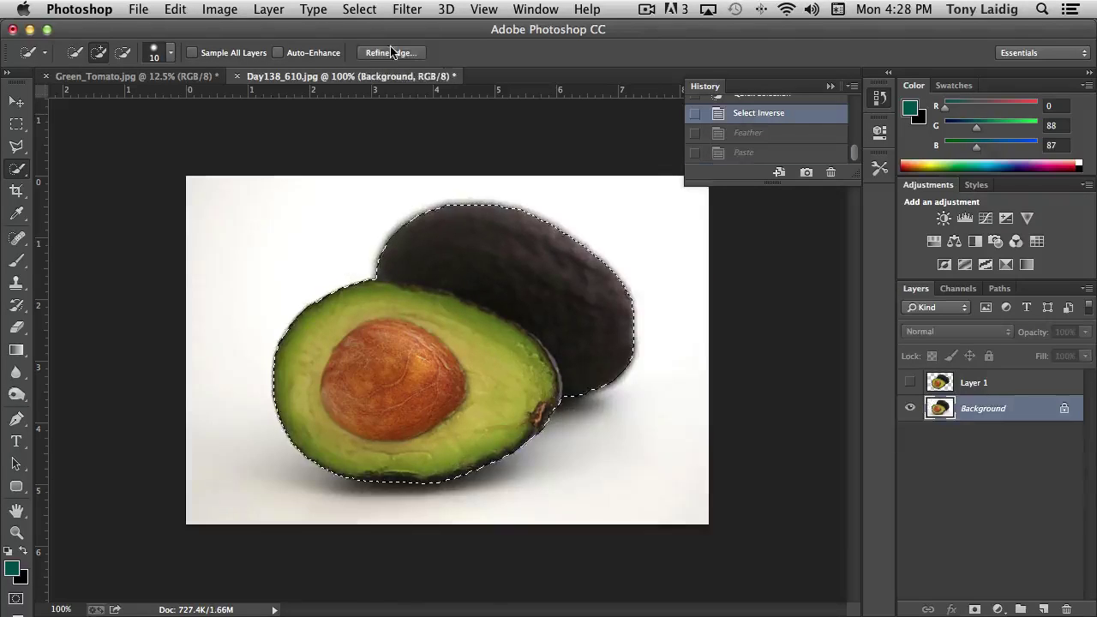
{"action": "left_click", "coordinate": [359, 10]}
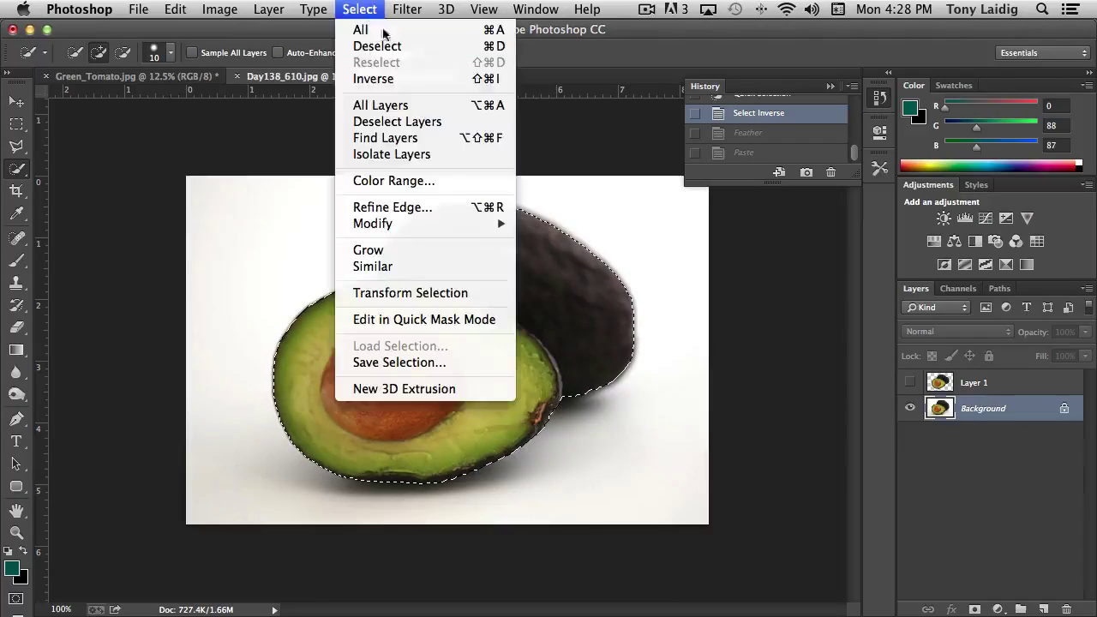
{"action": "mouse_move", "coordinate": [373, 224]}
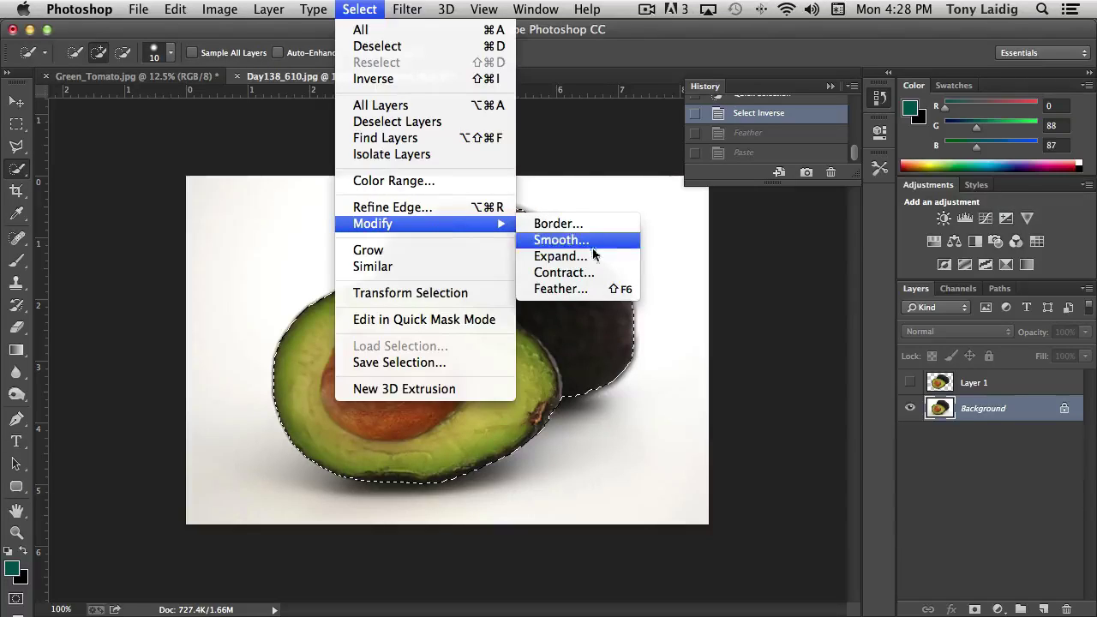
{"action": "left_click", "coordinate": [576, 289]}
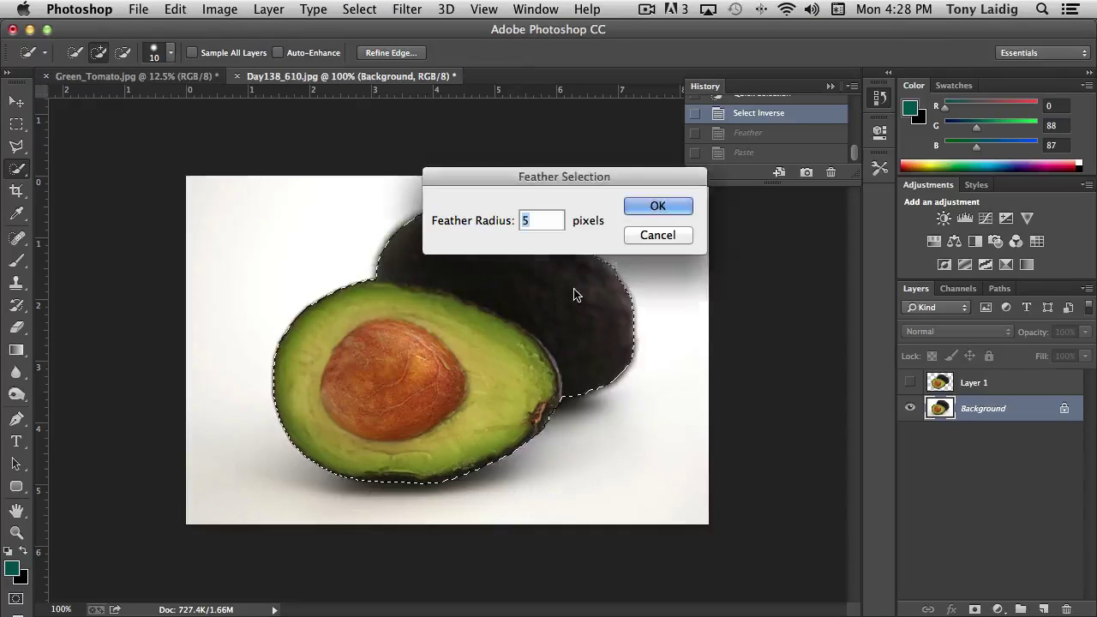
{"action": "type", "text": "2"}
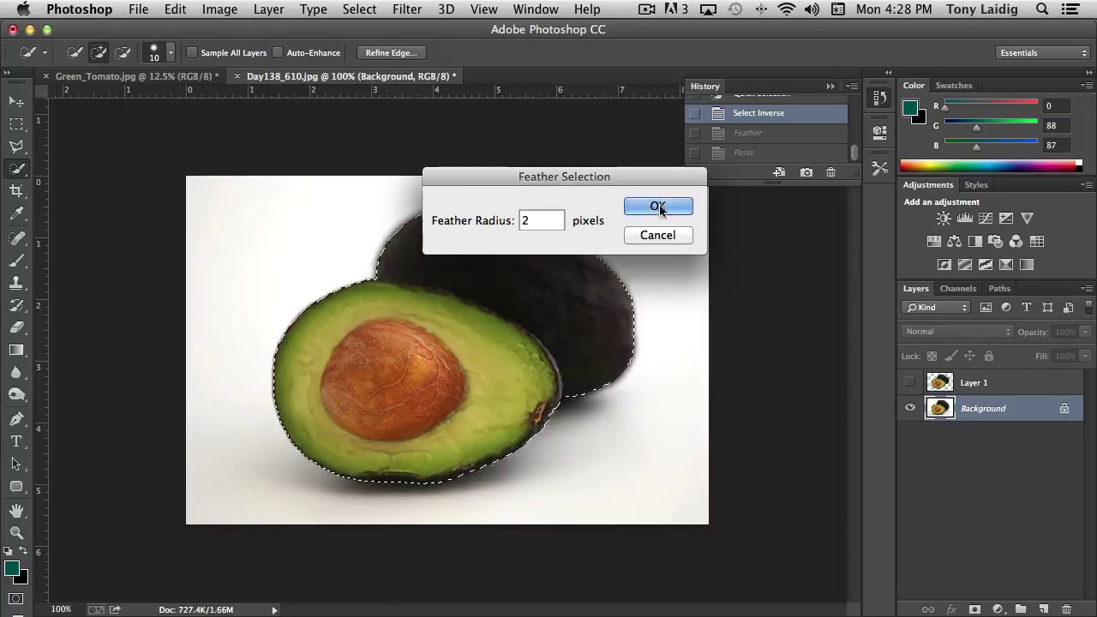
{"action": "left_click", "coordinate": [657, 208]}
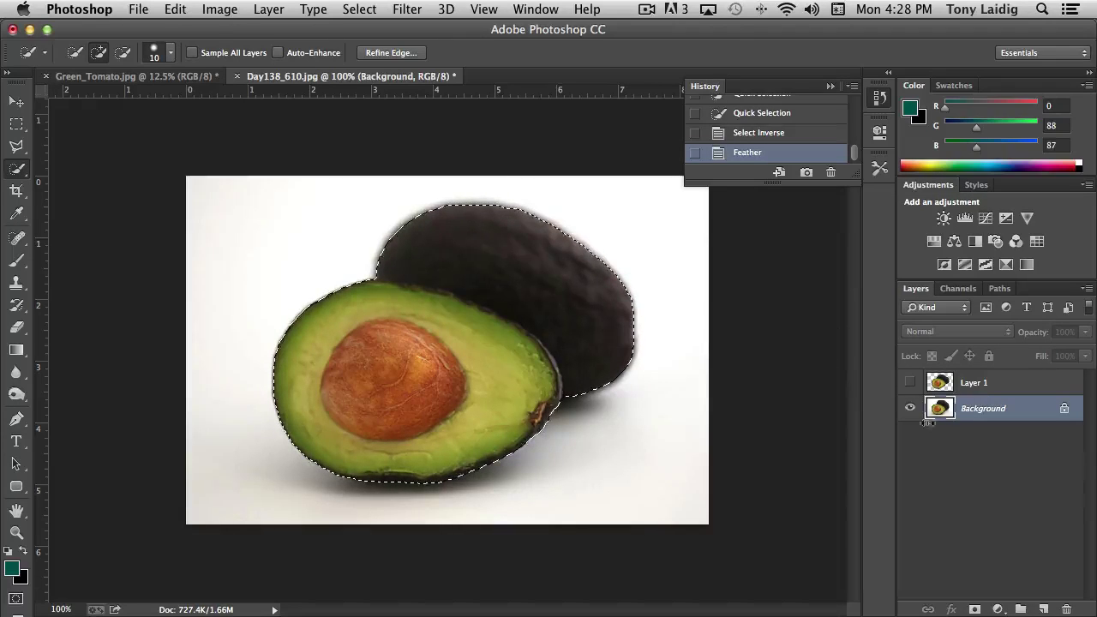
Step: Paste the 2 px feathered avocados to a new layer, compare edges against the Background, then discard it
{"action": "key", "text": "super+c"}
{"action": "key", "text": "super+v"}
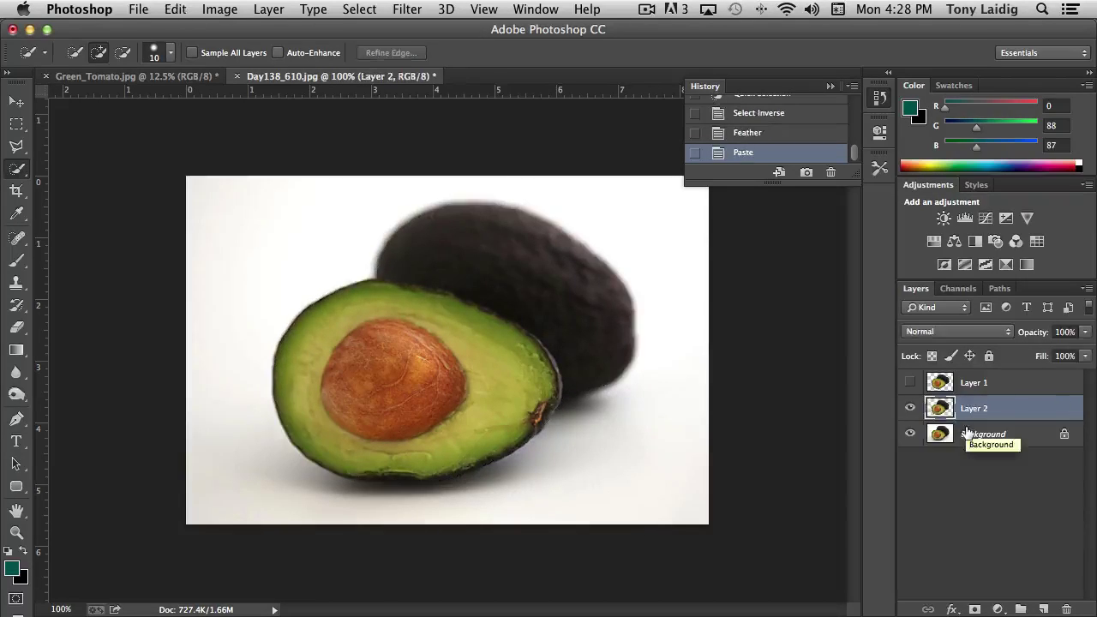
{"action": "left_click", "coordinate": [910, 435]}
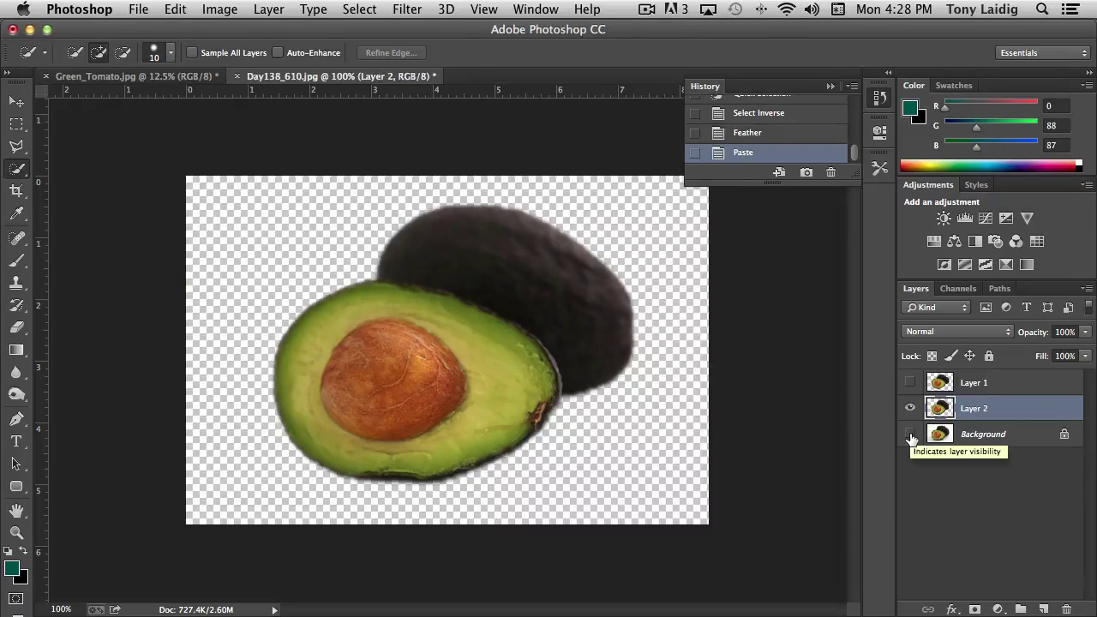
{"action": "left_click", "coordinate": [910, 434]}
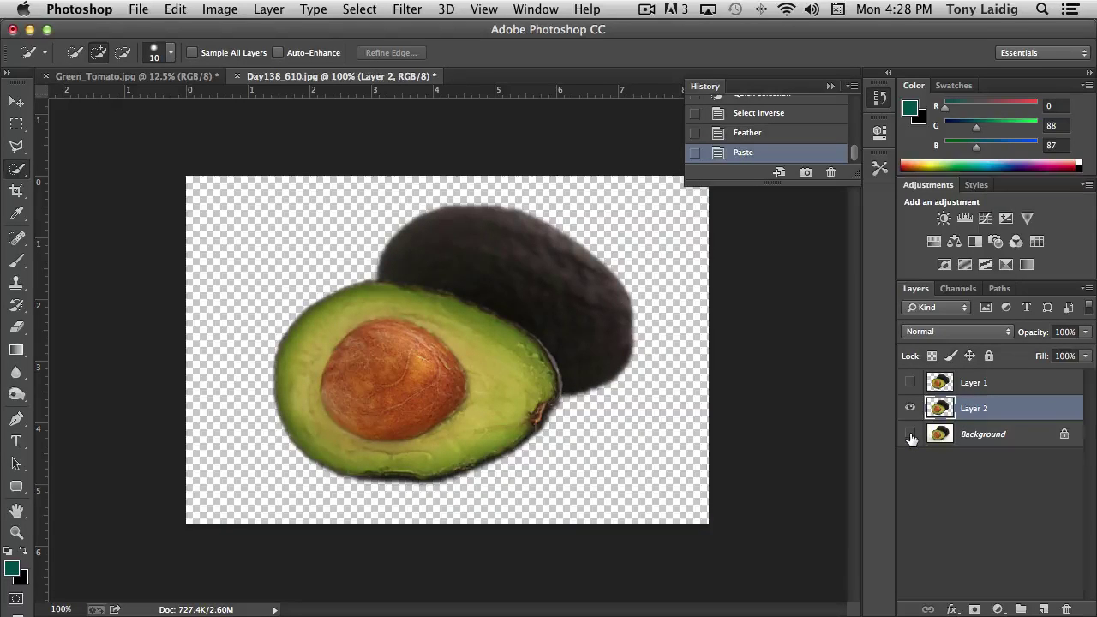
{"action": "left_click", "coordinate": [910, 434]}
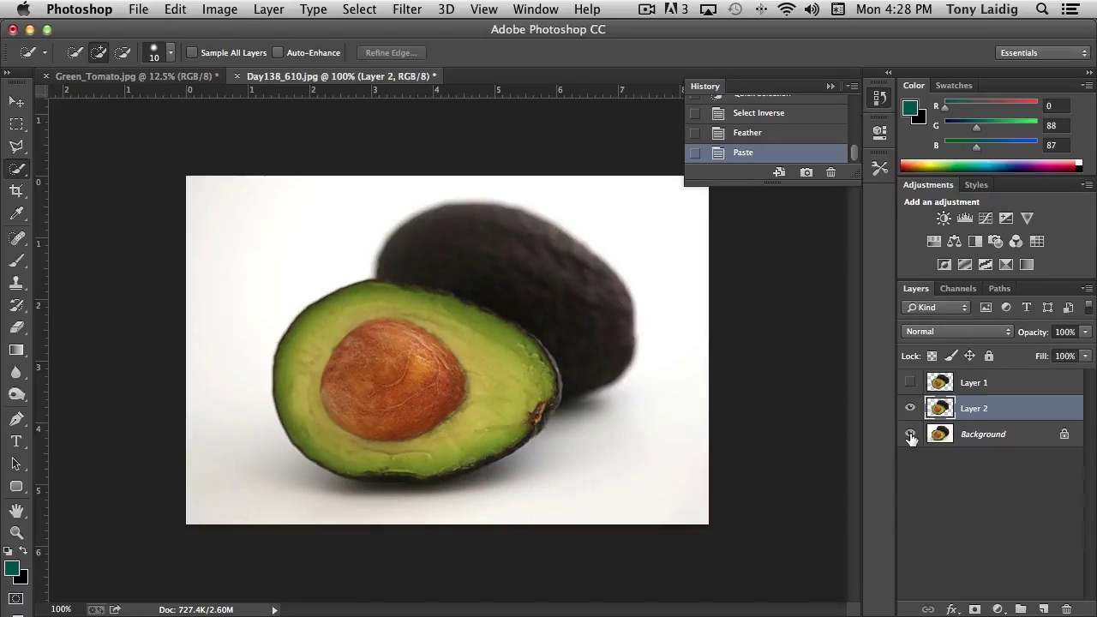
{"action": "left_click", "coordinate": [909, 434]}
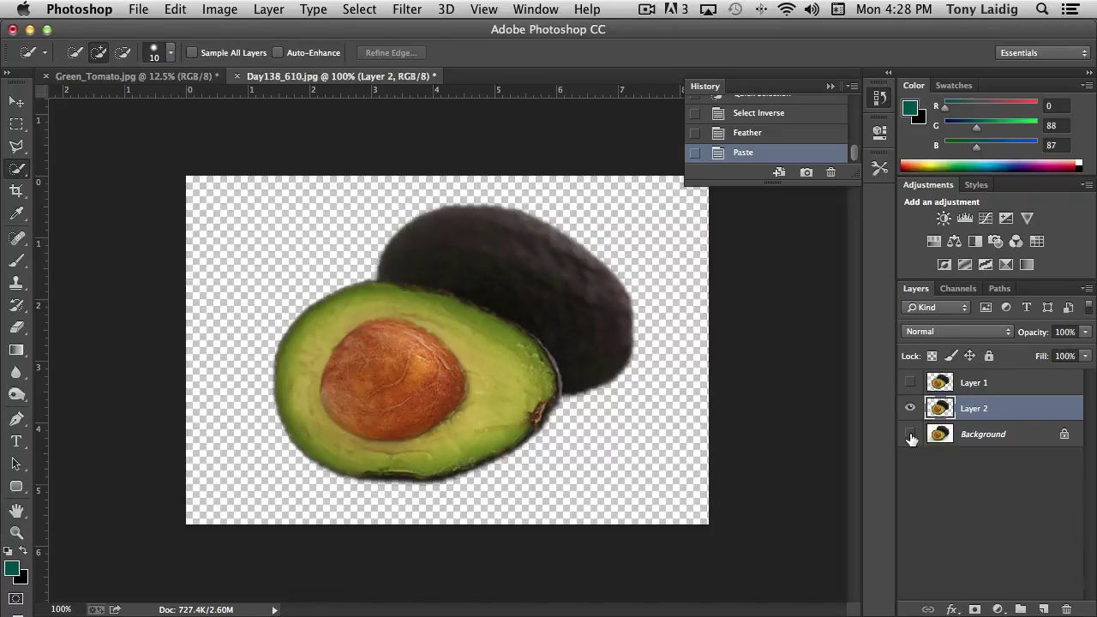
{"action": "left_click", "coordinate": [910, 435]}
{"action": "left_click", "coordinate": [910, 410]}
Step: Revert History to the Select Inverse state and feather the selection by 1 pixel
{"action": "left_click", "coordinate": [745, 134]}
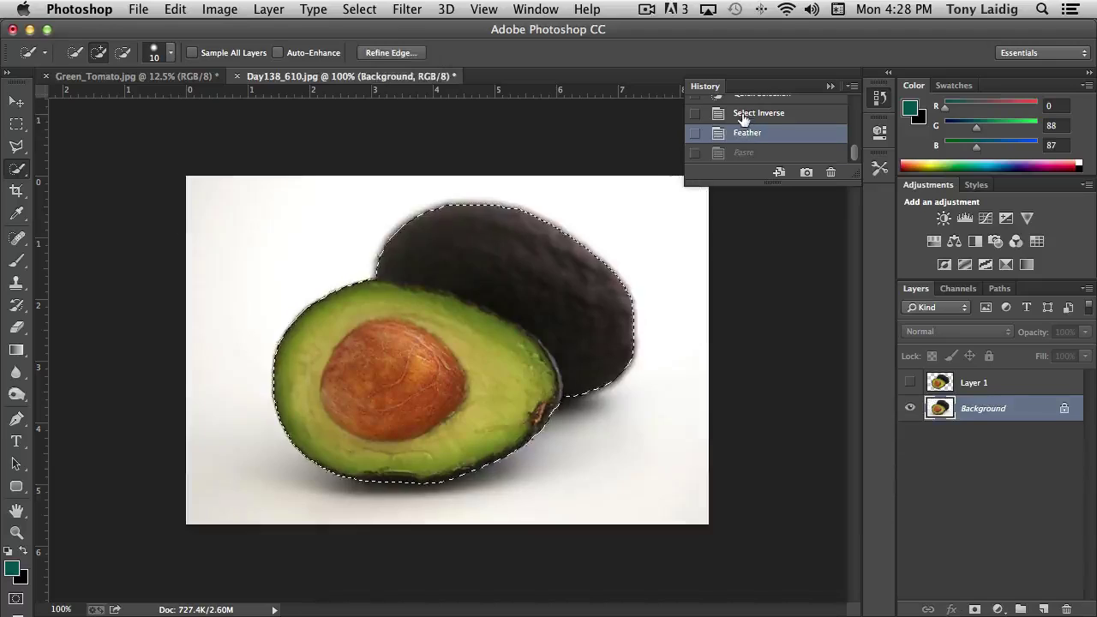
{"action": "left_click", "coordinate": [742, 115]}
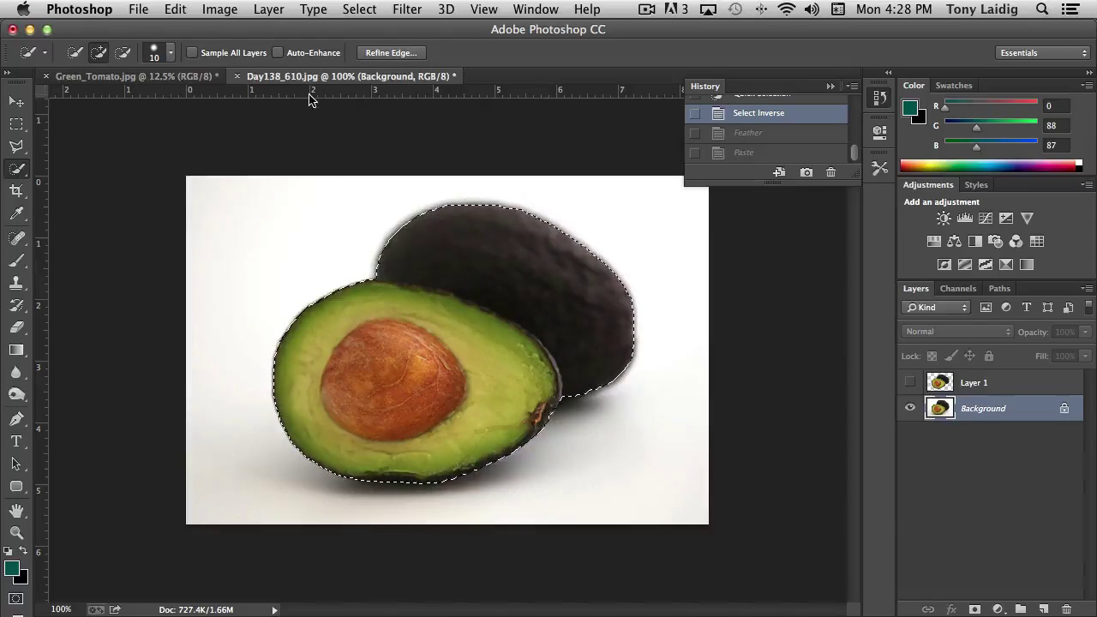
{"action": "left_click", "coordinate": [359, 8]}
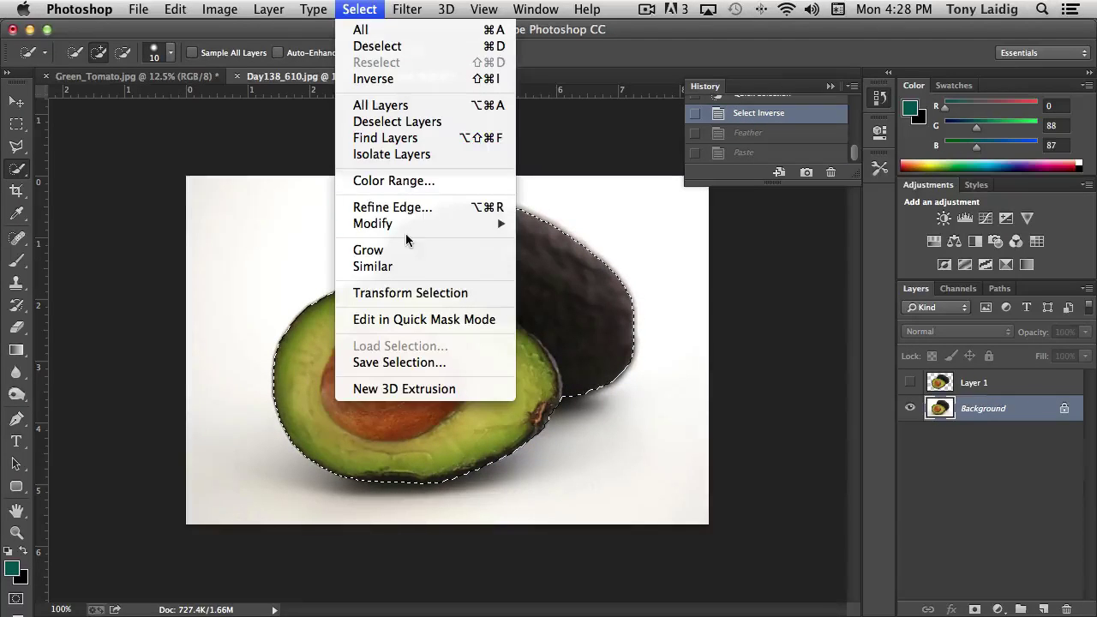
{"action": "mouse_move", "coordinate": [372, 223]}
{"action": "left_click", "coordinate": [562, 291]}
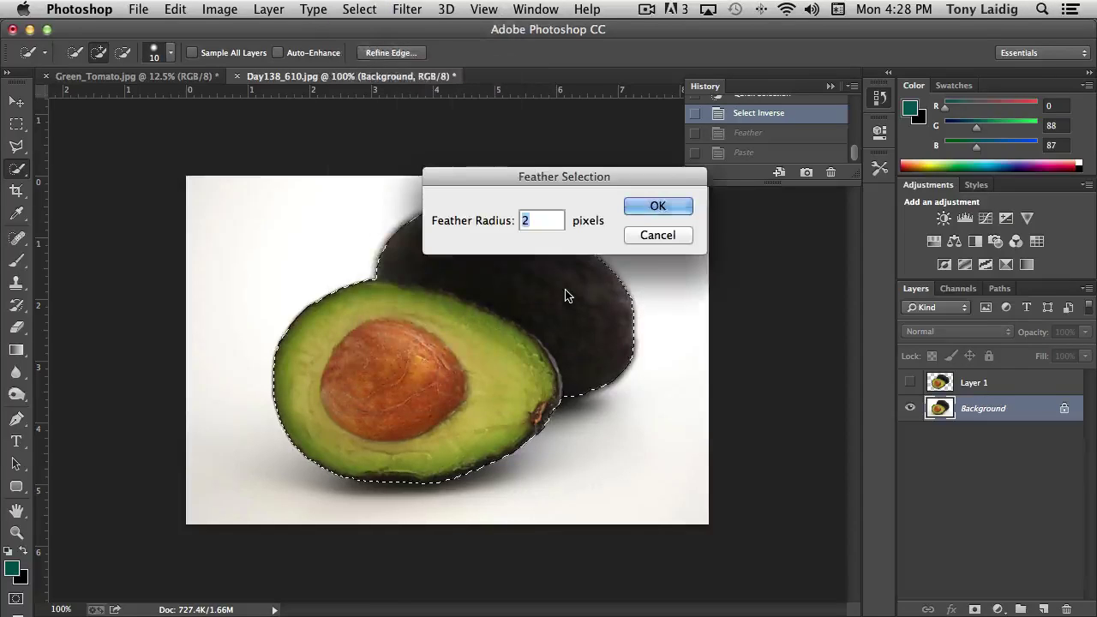
{"action": "type", "text": "1"}
{"action": "left_click", "coordinate": [656, 205]}
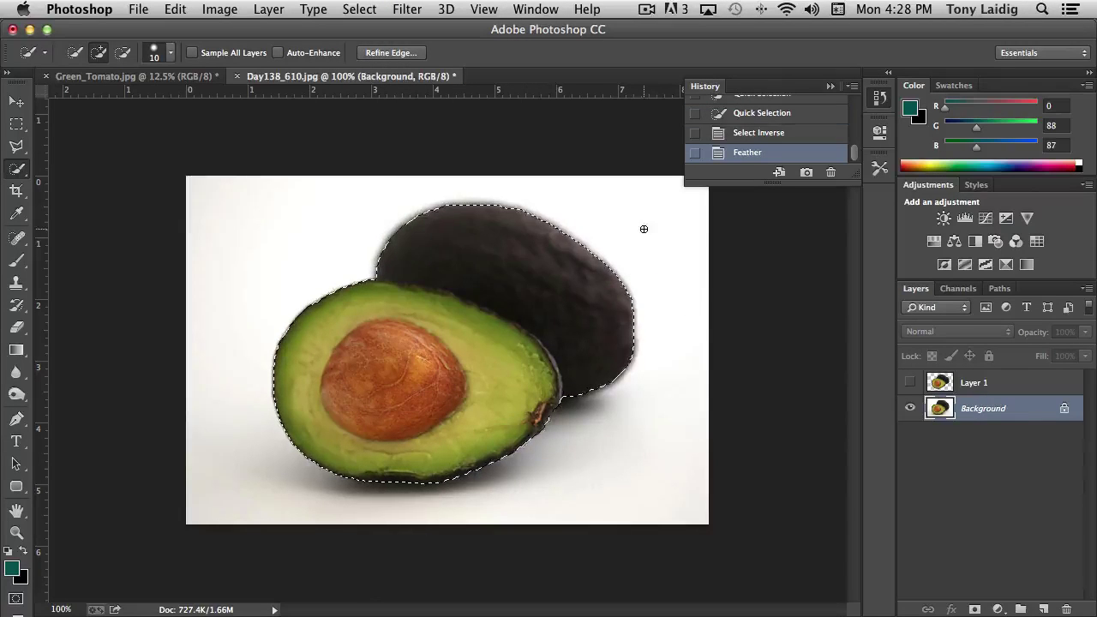
Step: Paste the 1 px feathered avocados onto a new layer and check the cutout with the Background hidden
{"action": "key", "text": "ctrl+c"}
{"action": "key", "text": "ctrl+v"}
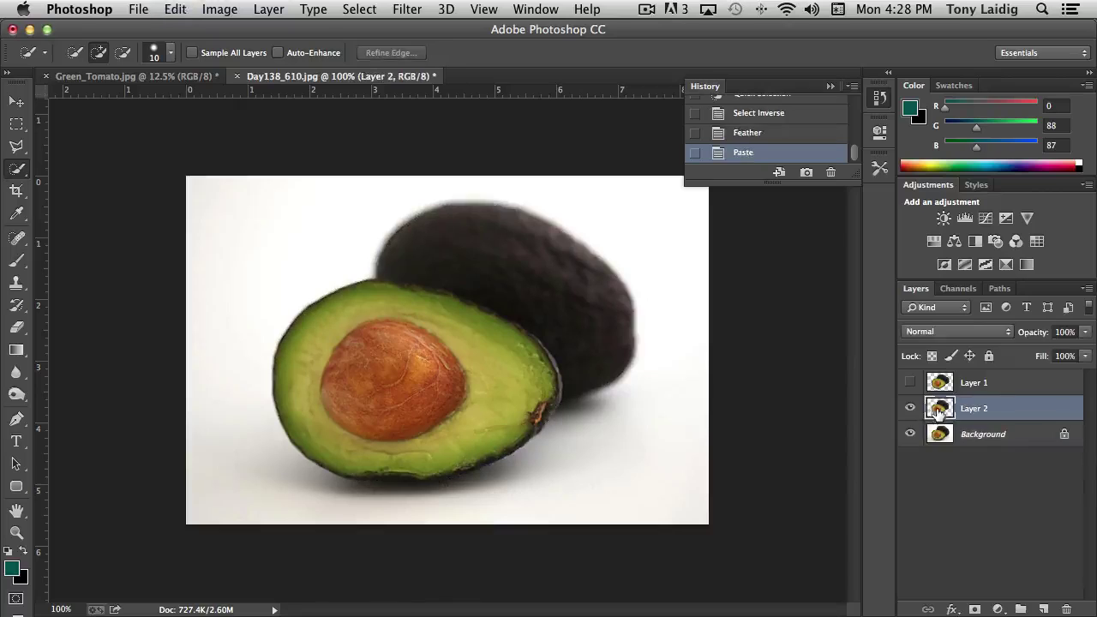
{"action": "left_click", "coordinate": [910, 434]}
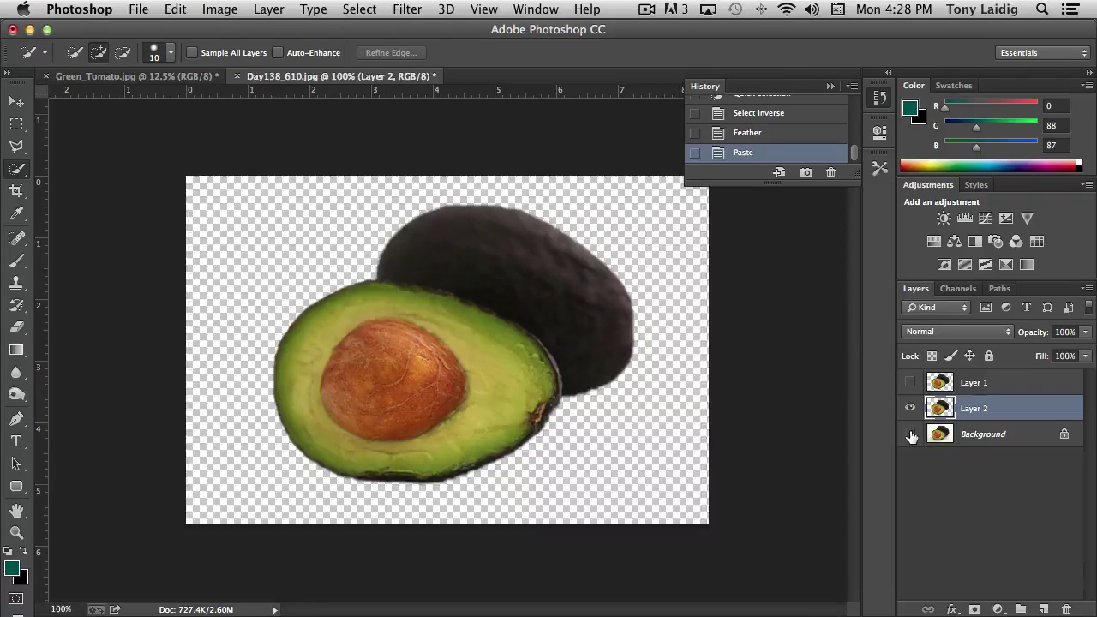
{"action": "left_click", "coordinate": [910, 433]}
{"action": "left_click", "coordinate": [910, 433]}
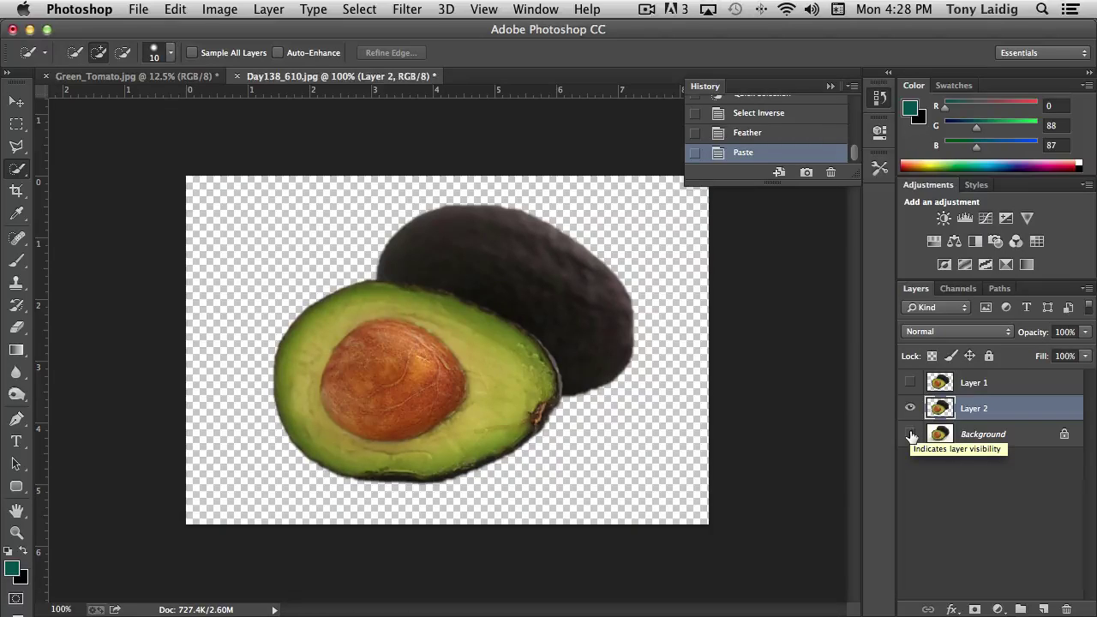
{"action": "left_click", "coordinate": [910, 434]}
{"action": "left_click", "coordinate": [910, 433]}
{"action": "left_click", "coordinate": [910, 433]}
{"action": "left_click", "coordinate": [910, 435]}
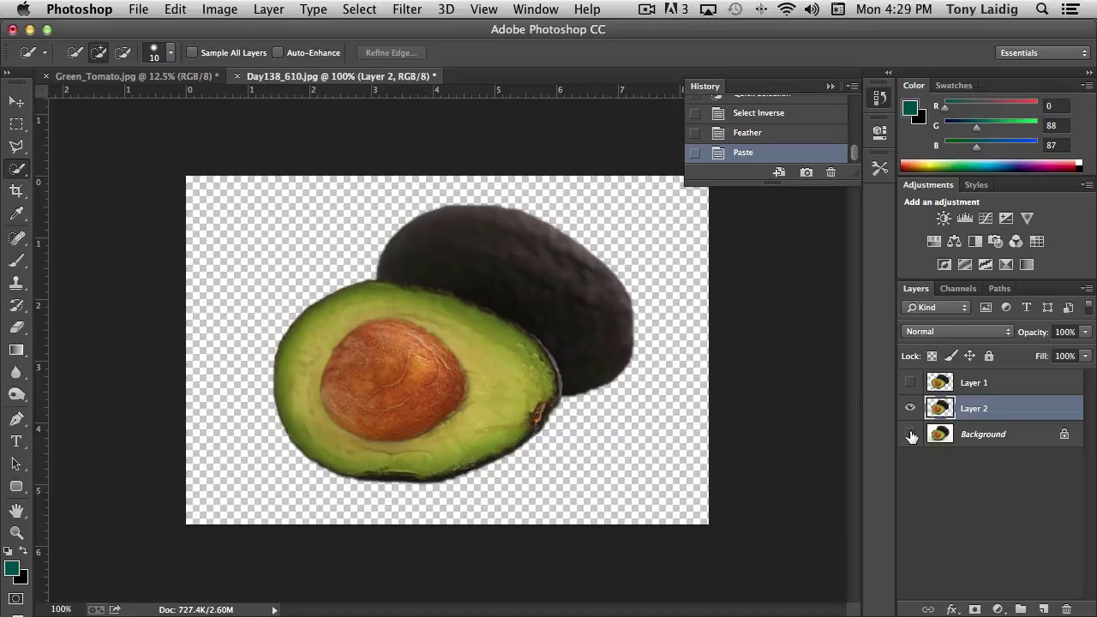
Step: Save the document as Day138_610.psd, disabling the compatibility prompt
{"action": "key", "text": "super+s"}
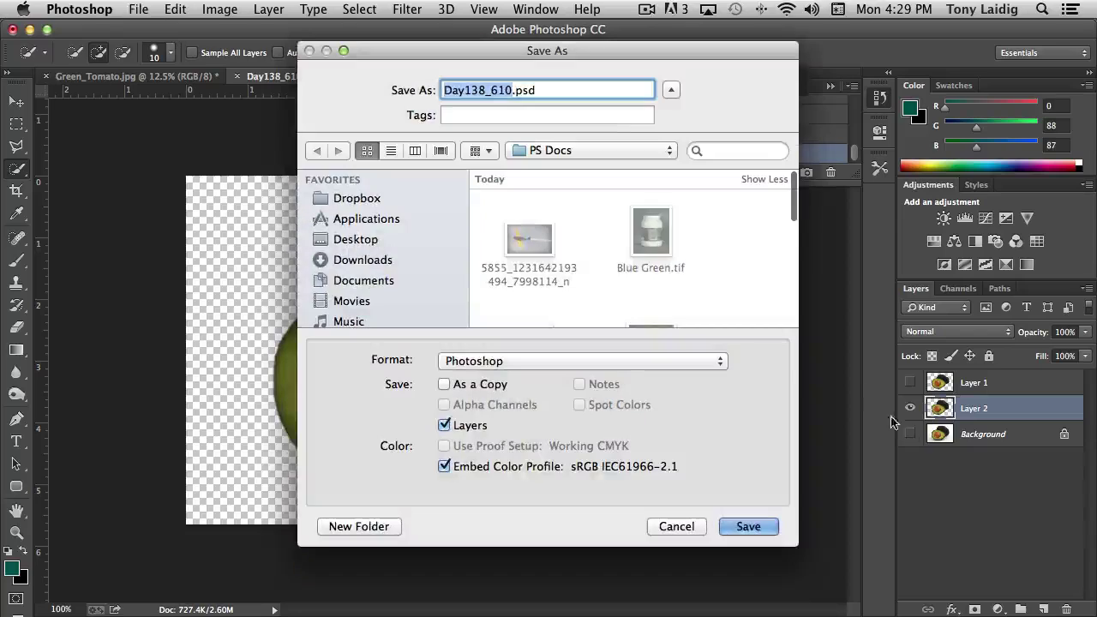
{"action": "left_click", "coordinate": [763, 528]}
{"action": "left_click", "coordinate": [385, 296]}
{"action": "left_click", "coordinate": [770, 190]}
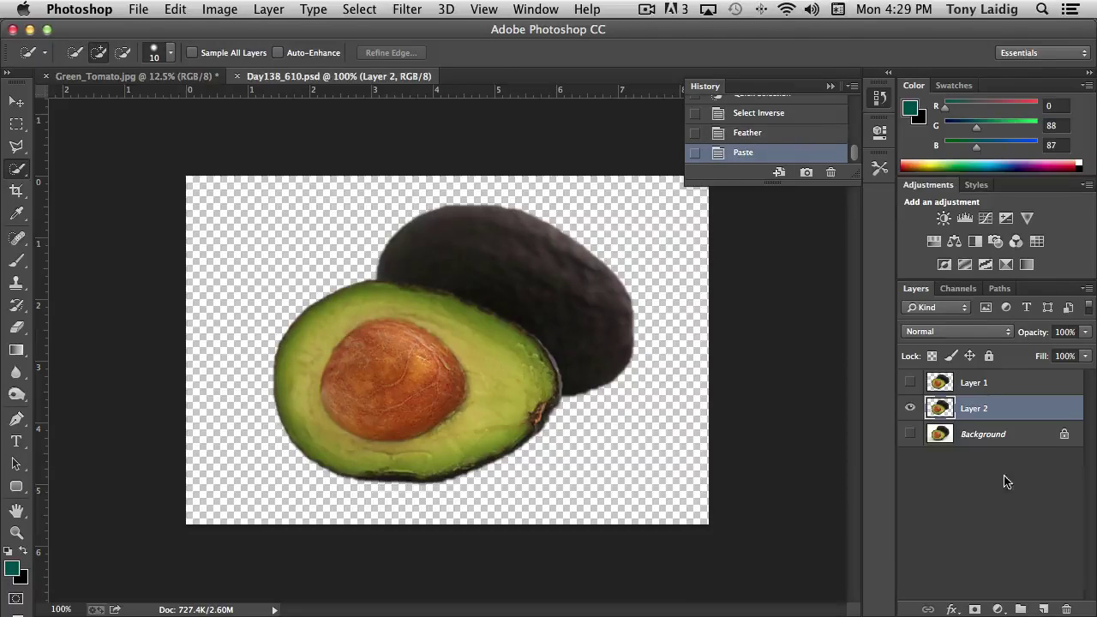
Step: Hide Layer 2, make the Background layer active and visible, and collapse the History panel
{"action": "left_click", "coordinate": [910, 408]}
{"action": "left_click", "coordinate": [950, 436]}
{"action": "left_click", "coordinate": [909, 434]}
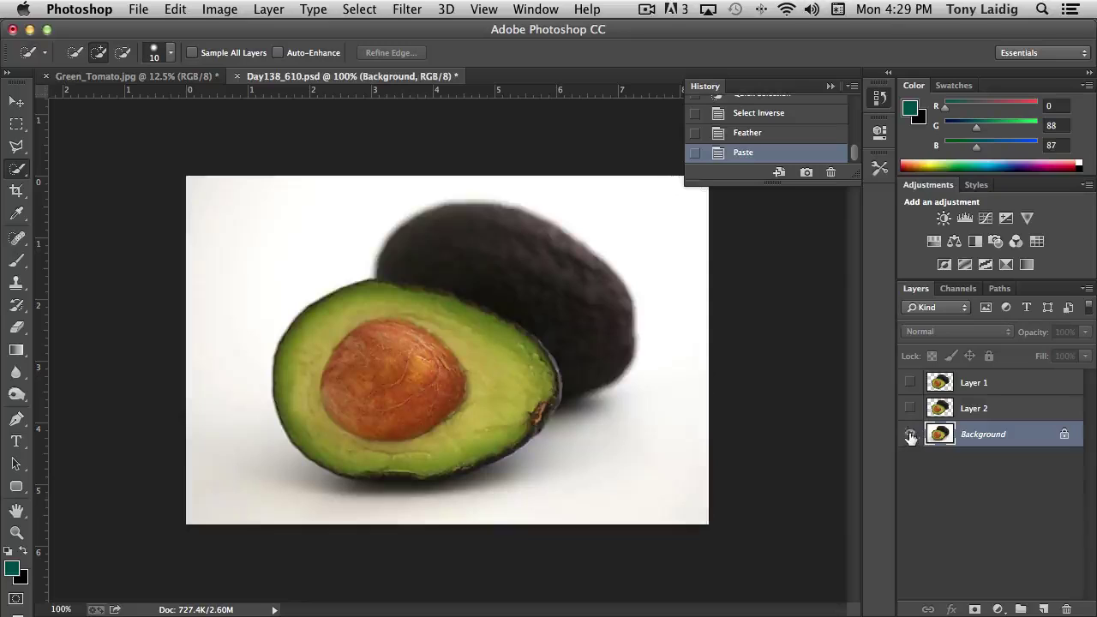
{"action": "left_click", "coordinate": [18, 169]}
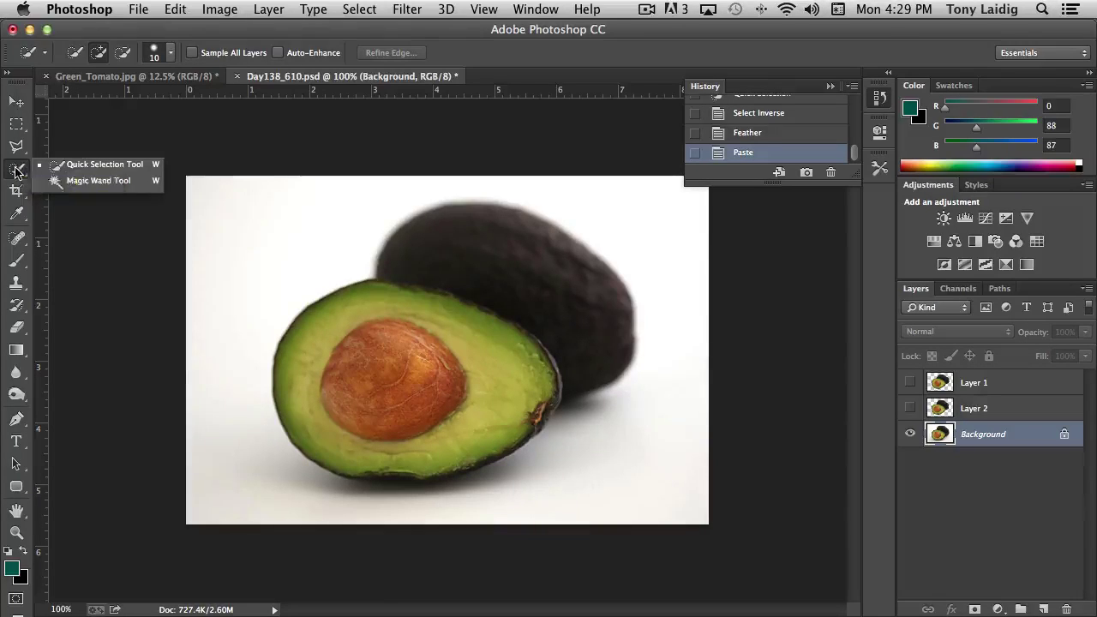
{"action": "left_click", "coordinate": [880, 99]}
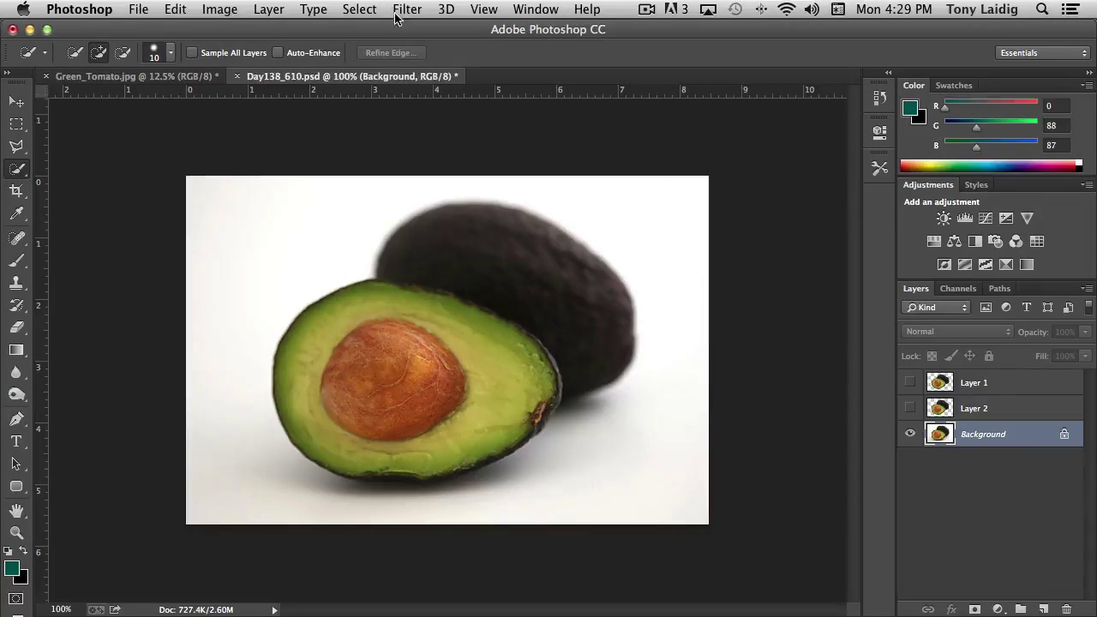
Step: Start a Color Range selection, move its dialog aside, and sample several spots on the avocado pit
{"action": "left_click", "coordinate": [358, 10]}
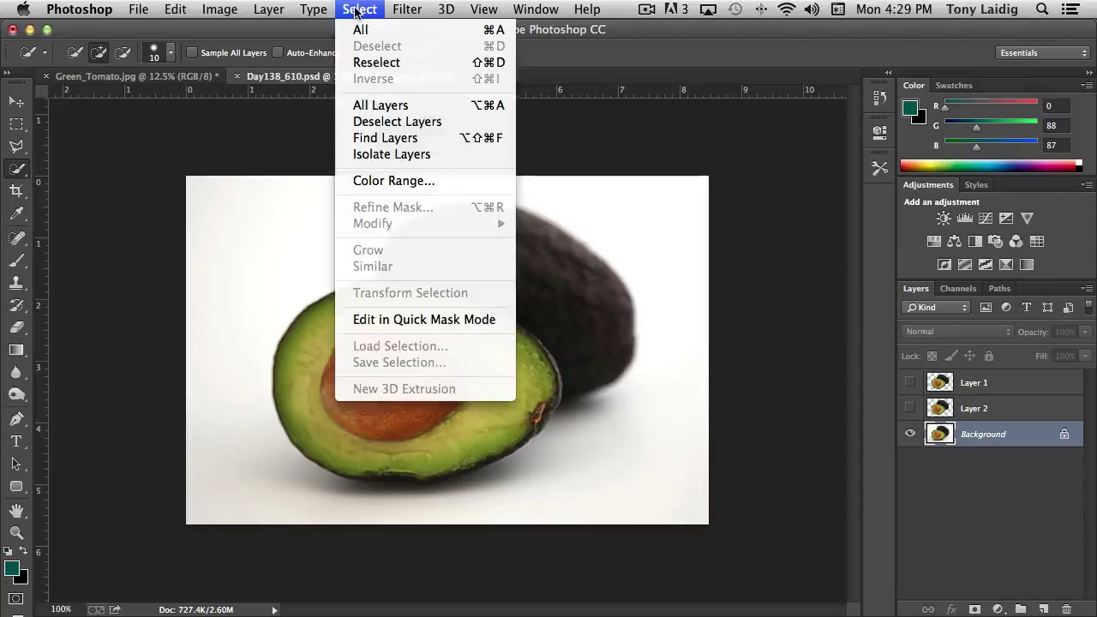
{"action": "left_click", "coordinate": [388, 182]}
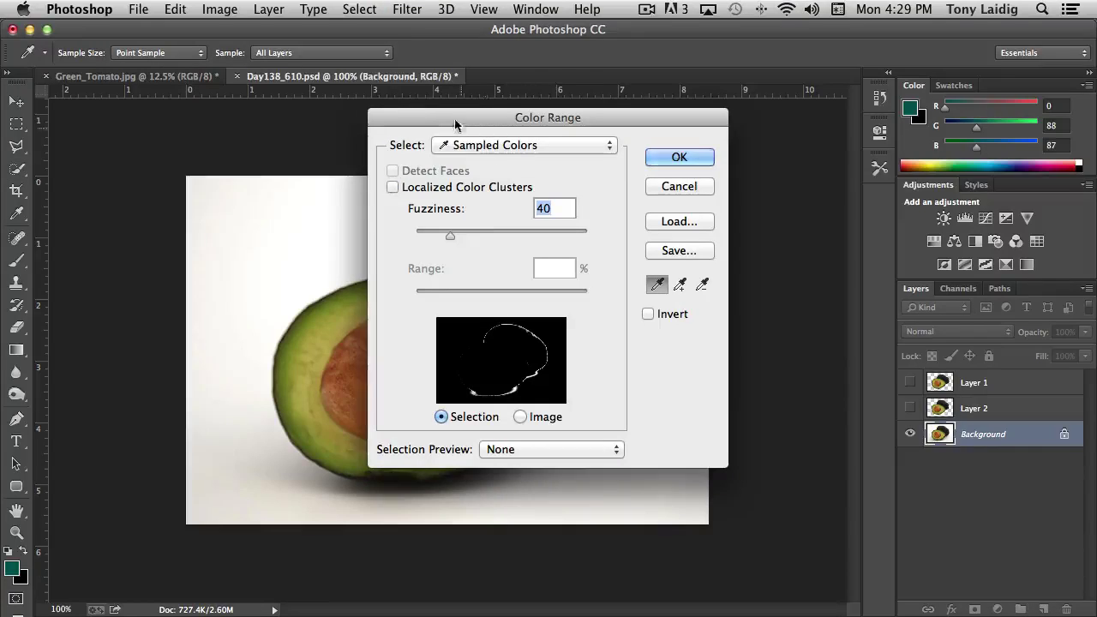
{"action": "left_click_drag", "start_coordinate": [454, 118], "coordinate": [741, 105]}
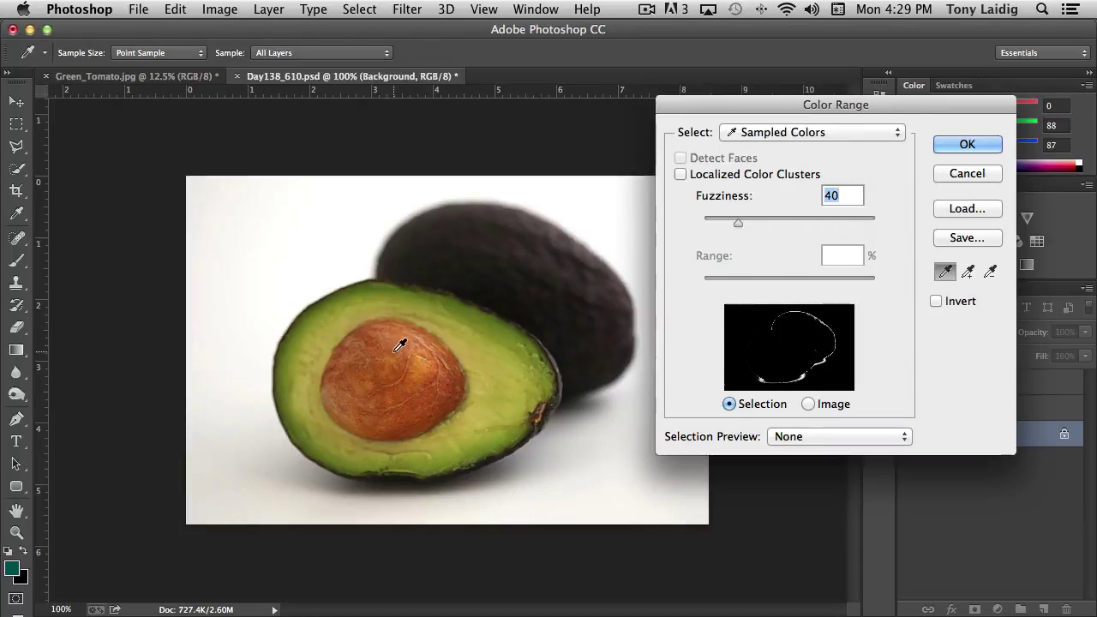
{"action": "left_click", "coordinate": [399, 344]}
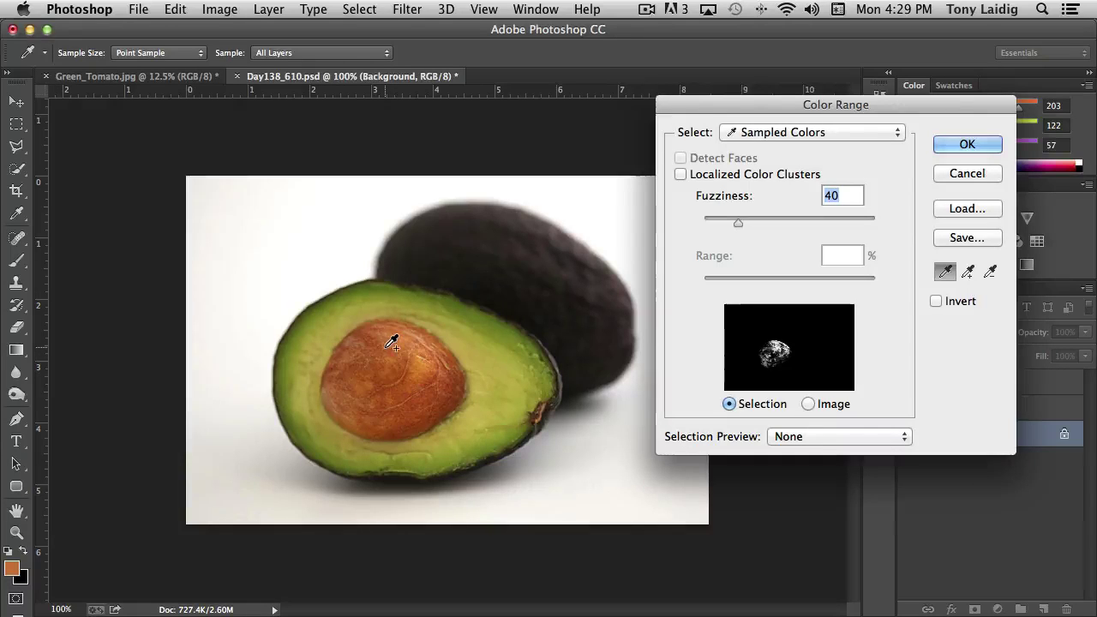
{"action": "left_click", "coordinate": [392, 342], "text": "shift"}
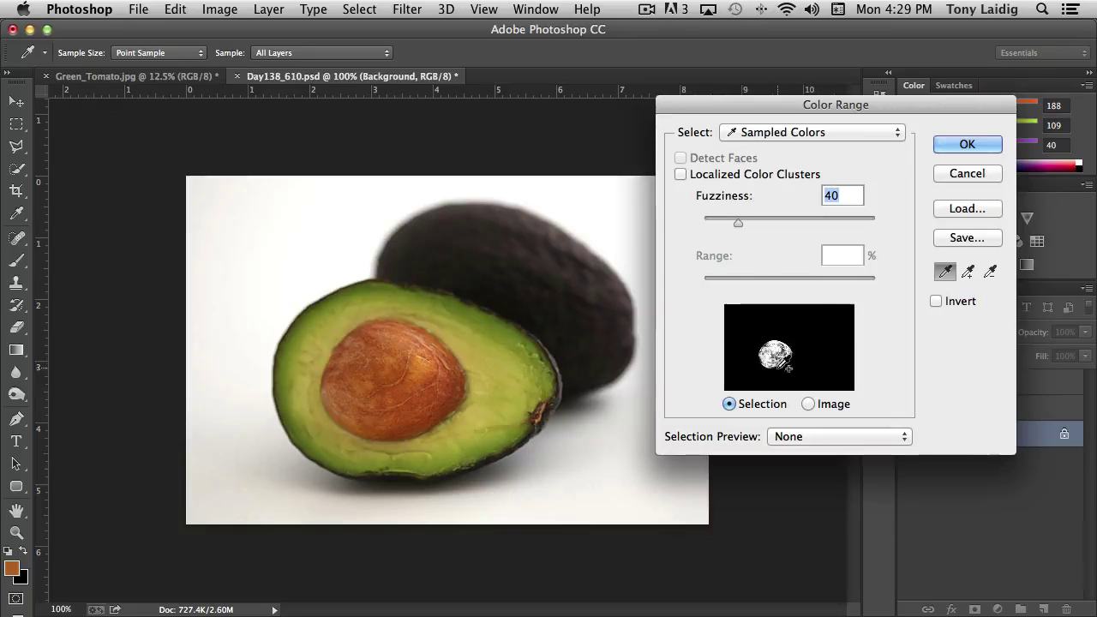
{"action": "left_click", "coordinate": [434, 371], "text": "shift"}
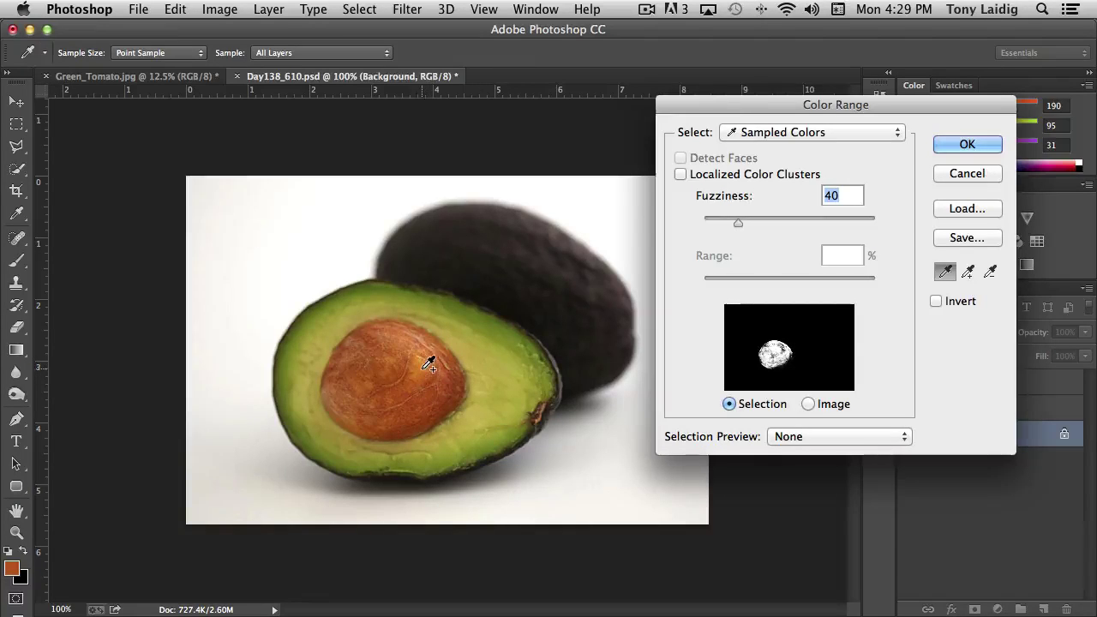
{"action": "left_click", "coordinate": [435, 362], "text": "shift"}
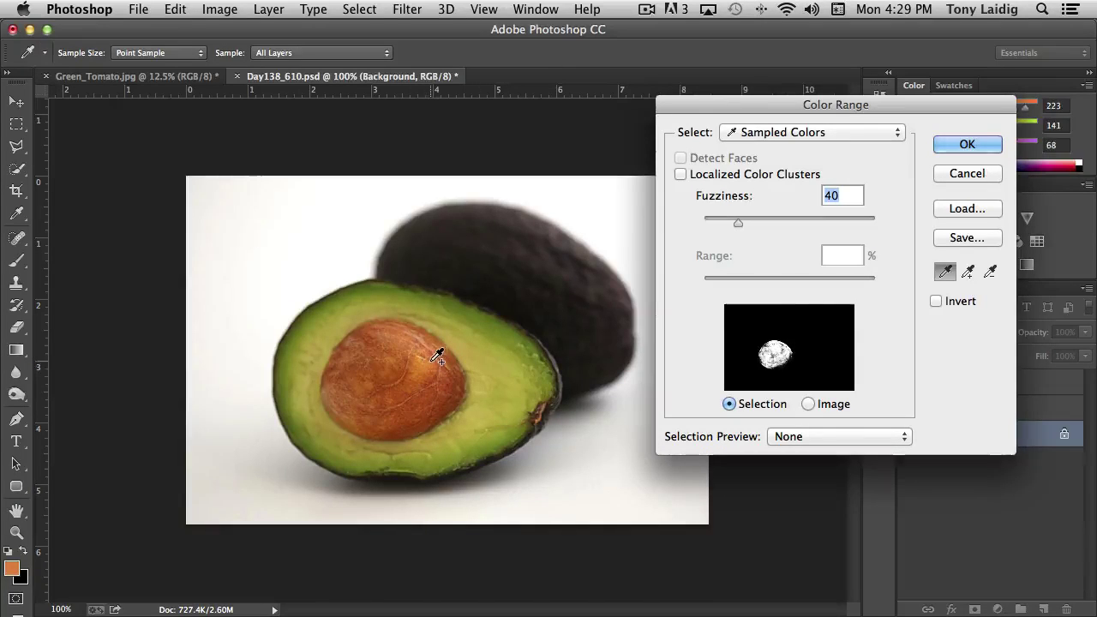
{"action": "left_click", "coordinate": [458, 404], "text": "shift"}
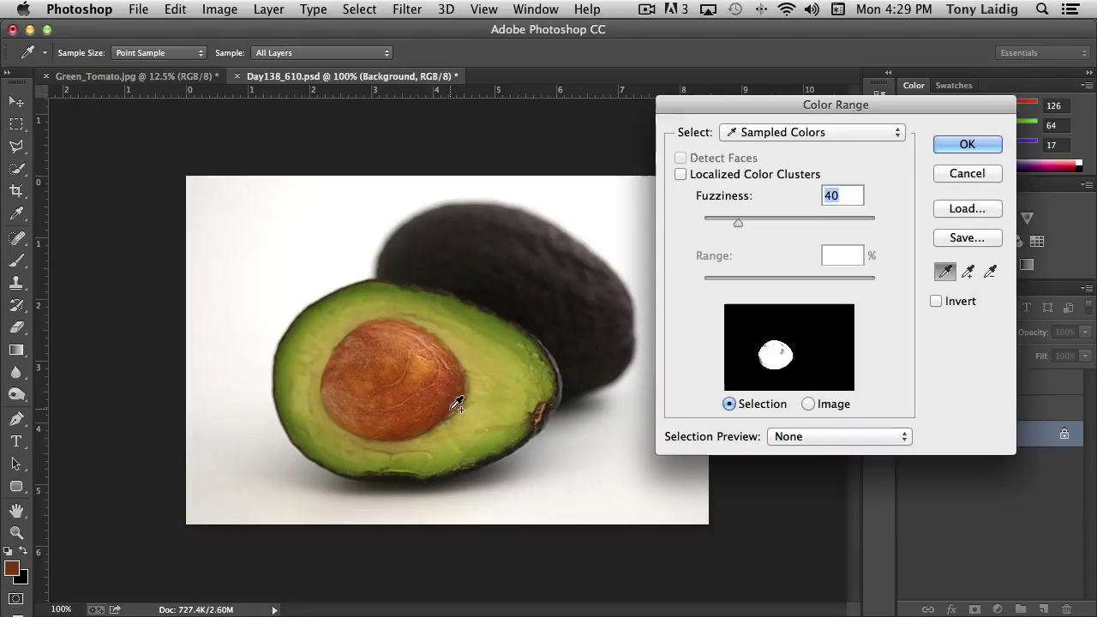
{"action": "left_click", "coordinate": [406, 430], "text": "shift"}
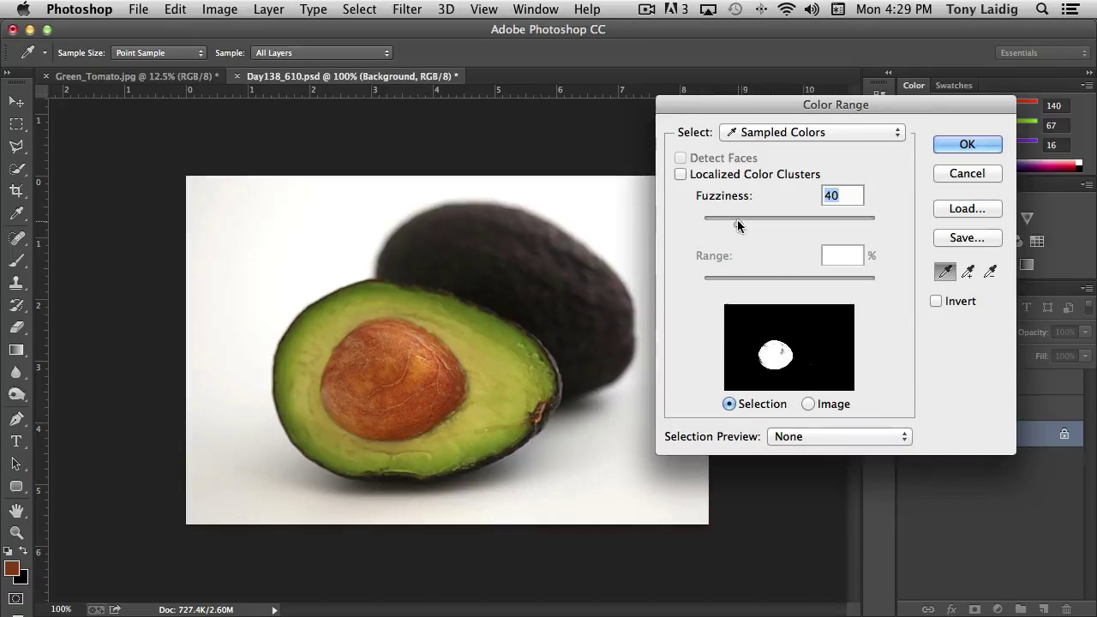
Step: Resample the pit's lighter and darker areas and raise Fuzziness to 61
{"action": "mouse_move", "coordinate": [741, 220]}
{"action": "left_mouse_down"}
{"action": "mouse_move", "coordinate": [751, 220]}
{"action": "mouse_move", "coordinate": [740, 220]}
{"action": "left_mouse_up"}
{"action": "left_click", "coordinate": [439, 358]}
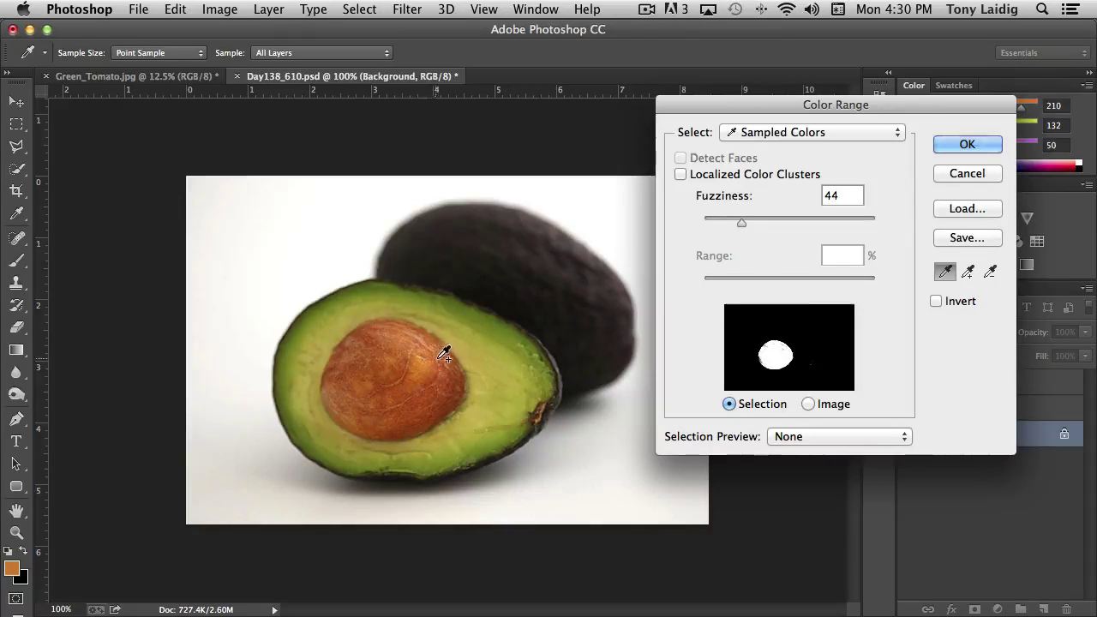
{"action": "left_click", "coordinate": [437, 350]}
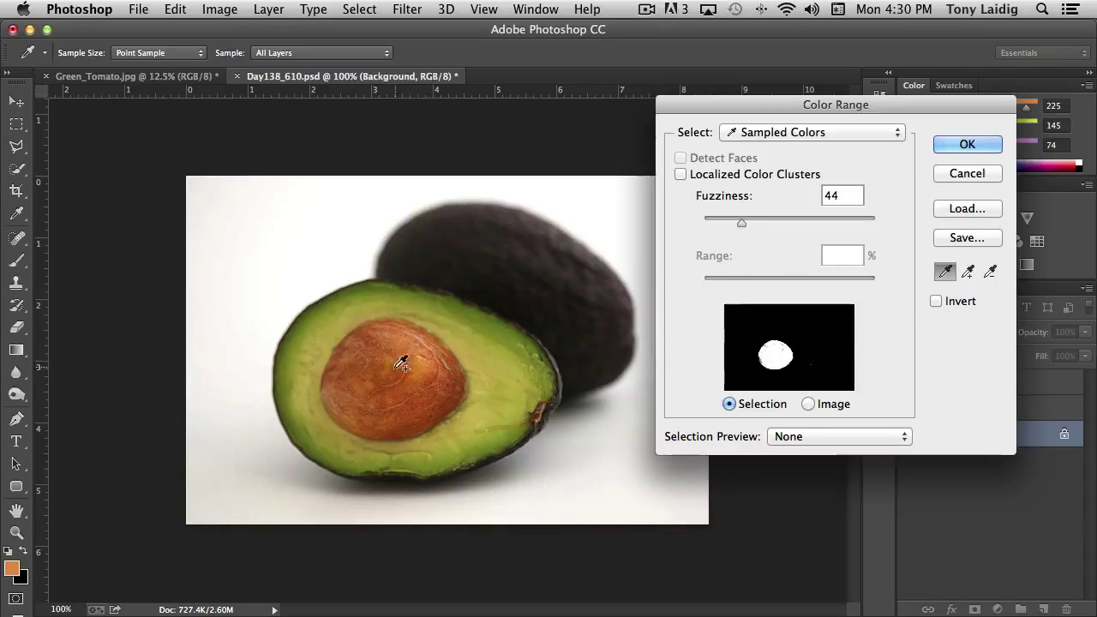
{"action": "left_click", "coordinate": [335, 386]}
{"action": "left_click", "coordinate": [423, 355]}
{"action": "left_click_drag", "start_coordinate": [742, 219], "coordinate": [755, 221]}
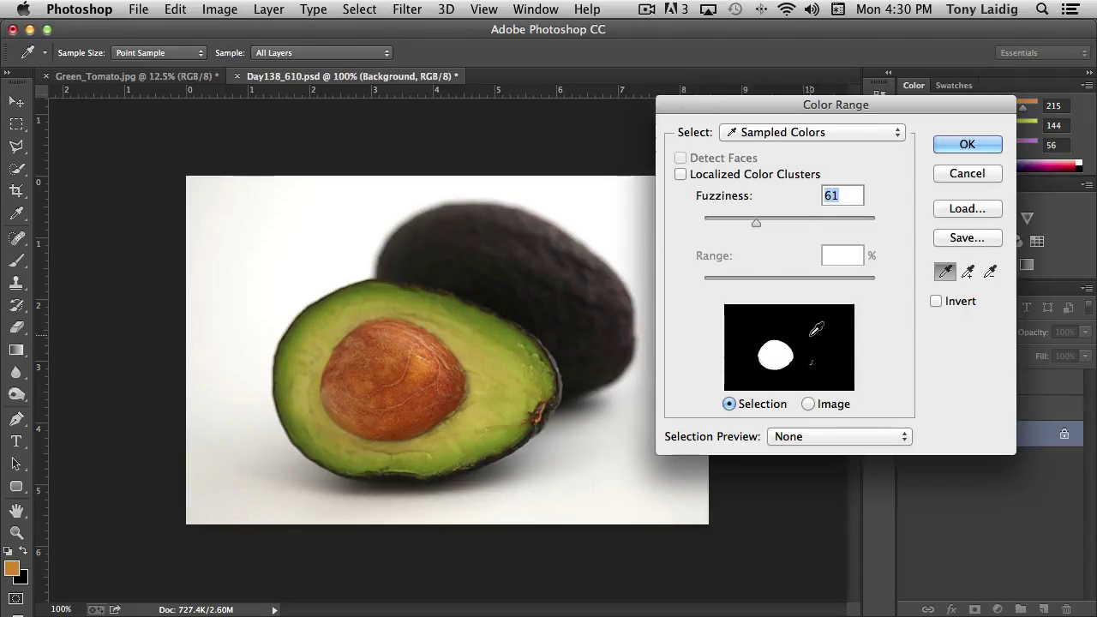
Step: Accept the Color Range pit selection and trim its edge with the Lasso, adding and subtracting areas
{"action": "left_click", "coordinate": [967, 145]}
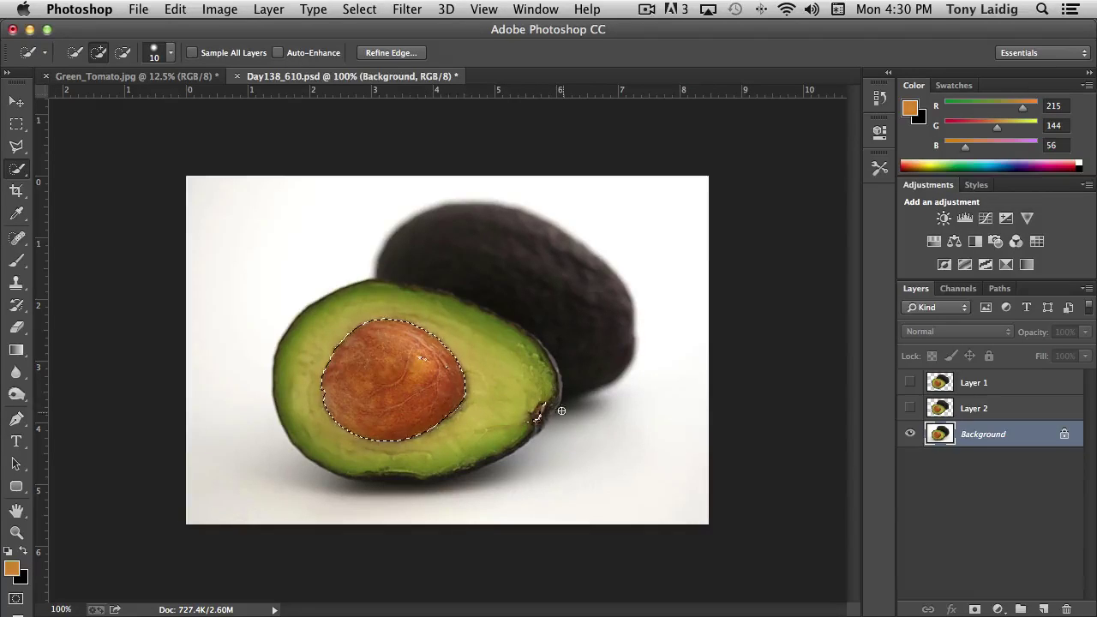
{"action": "left_click", "coordinate": [16, 149]}
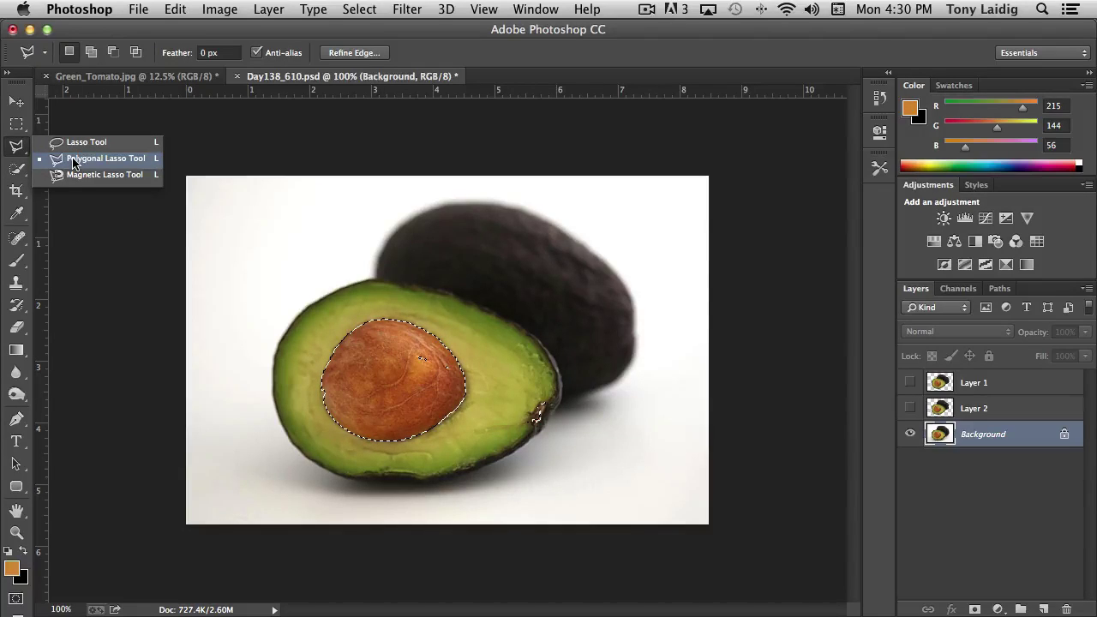
{"action": "left_click", "coordinate": [77, 146]}
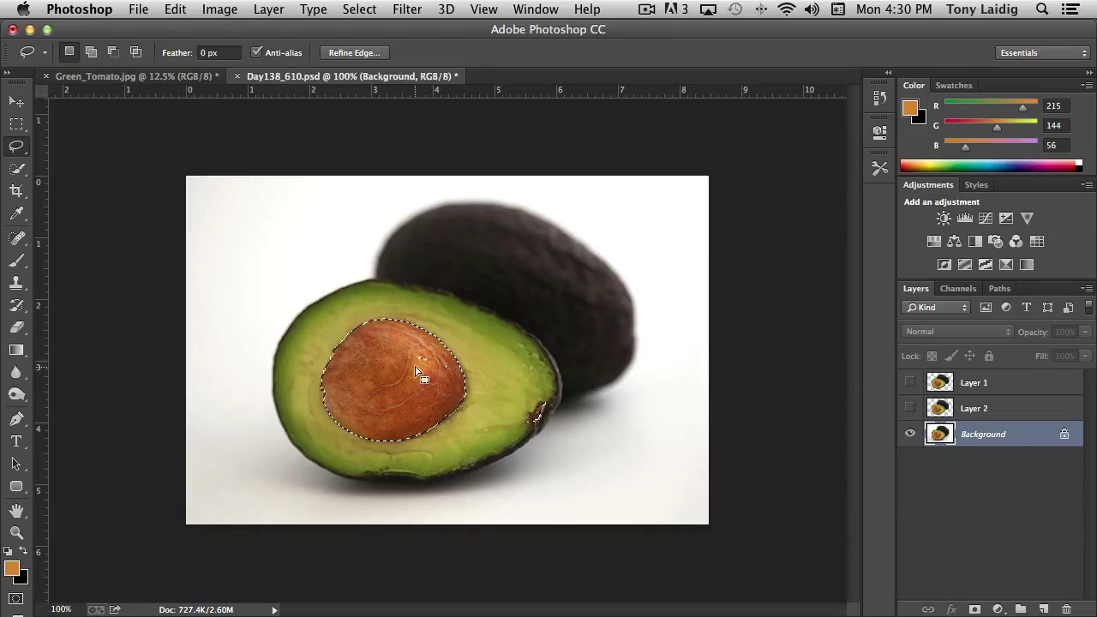
{"action": "key", "text": "shift"}
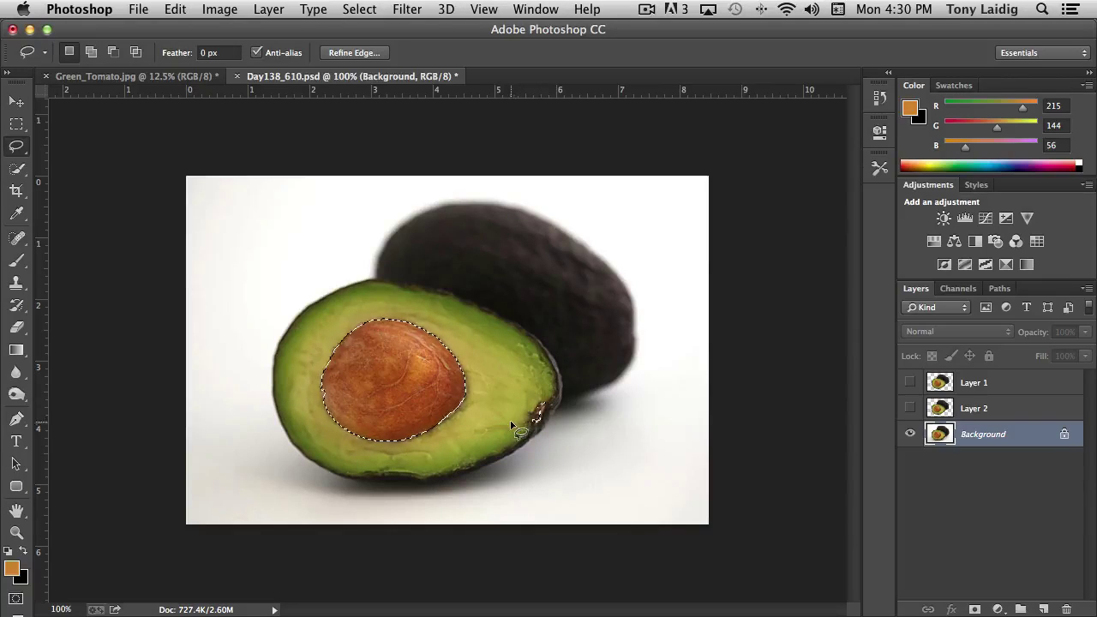
{"action": "key", "text": "alt"}
{"action": "mouse_move", "coordinate": [557, 395]}
{"action": "left_mouse_down"}
{"action": "mouse_move", "coordinate": [518, 439]}
{"action": "mouse_move", "coordinate": [558, 410]}
{"action": "left_mouse_up"}
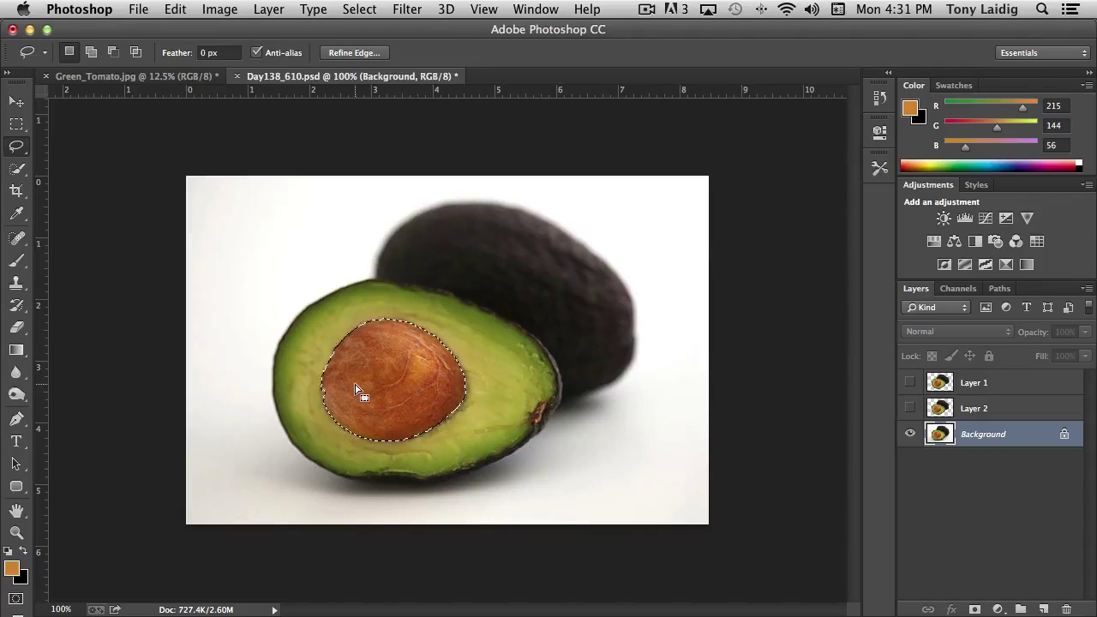
{"action": "key", "text": "shift"}
Step: Paste the pit onto Layer 3, check it without the Background, then revert History to the last Lasso state
{"action": "key", "text": "ctrl+c"}
{"action": "key", "text": "ctrl+v"}
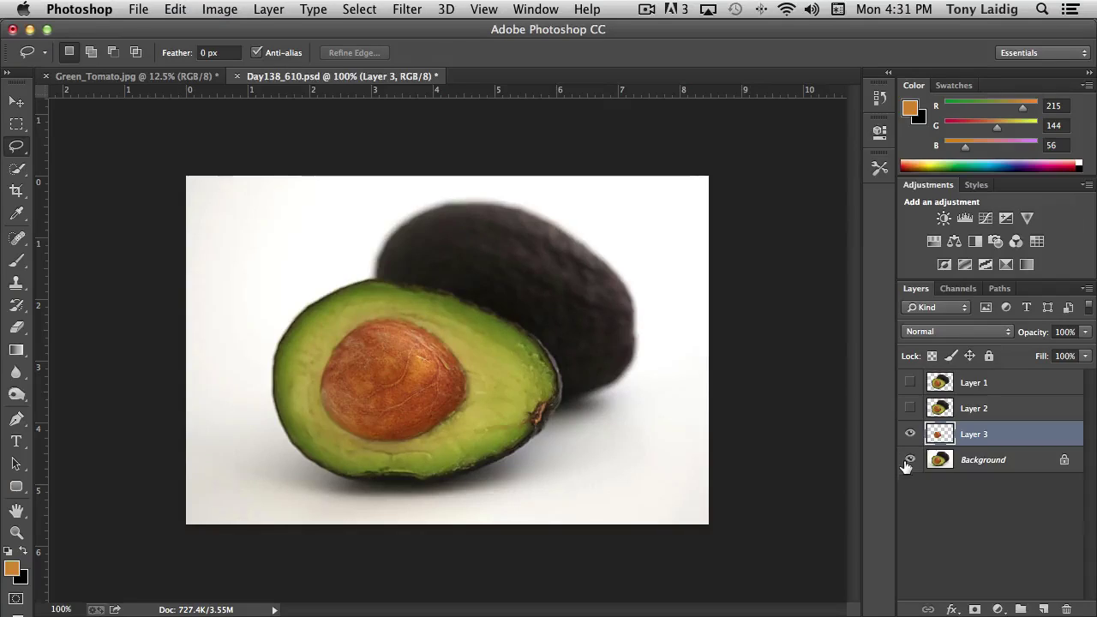
{"action": "left_click", "coordinate": [909, 460]}
{"action": "left_click", "coordinate": [909, 460]}
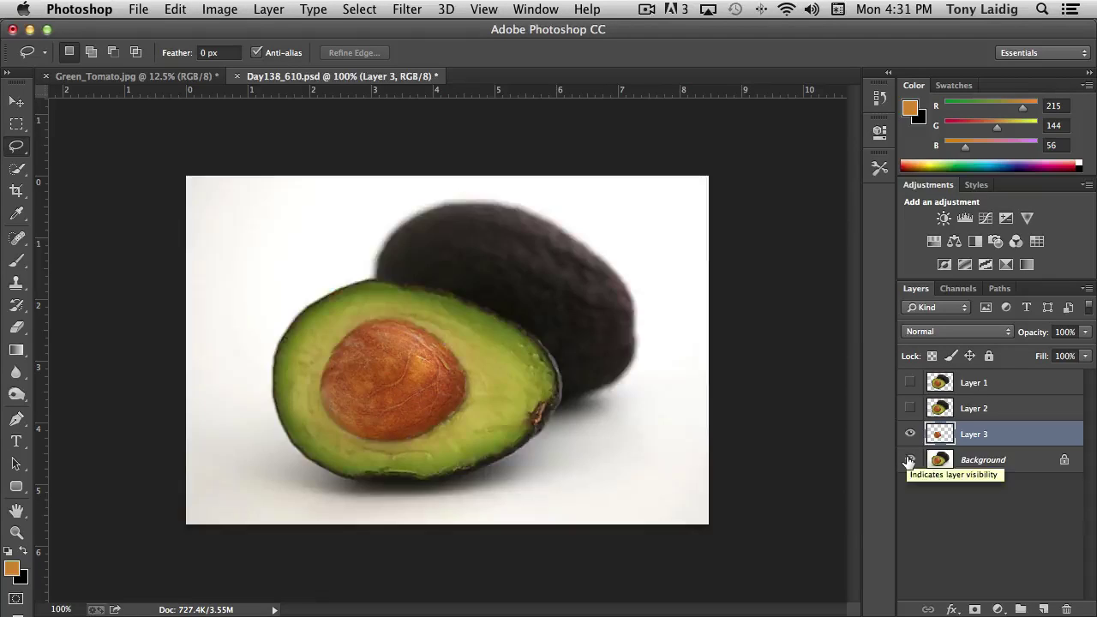
{"action": "left_click", "coordinate": [909, 460]}
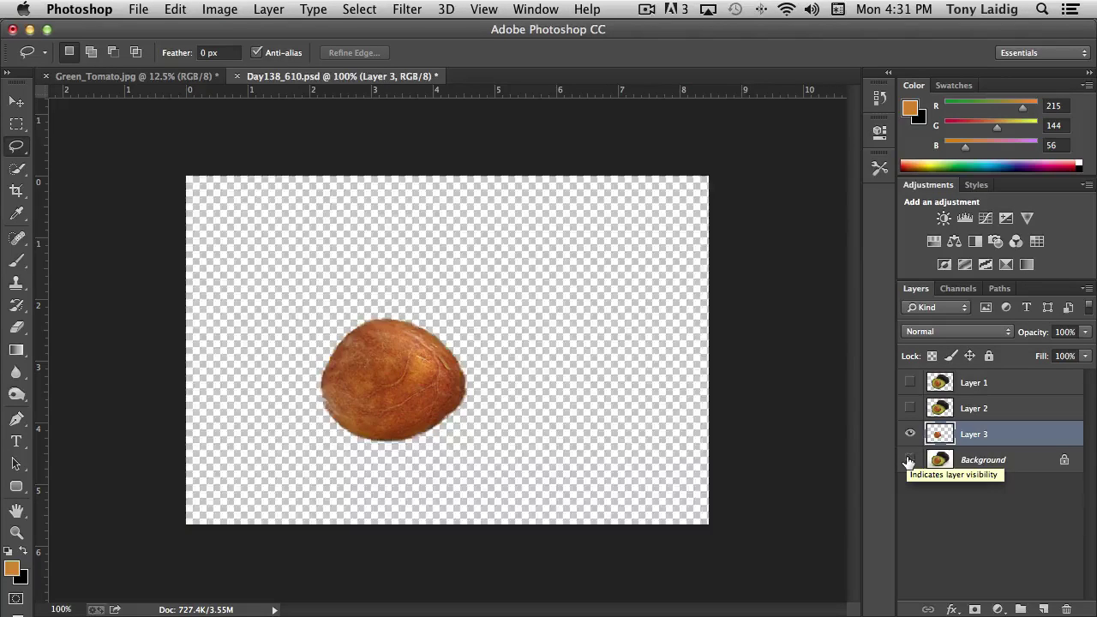
{"action": "left_click", "coordinate": [909, 460]}
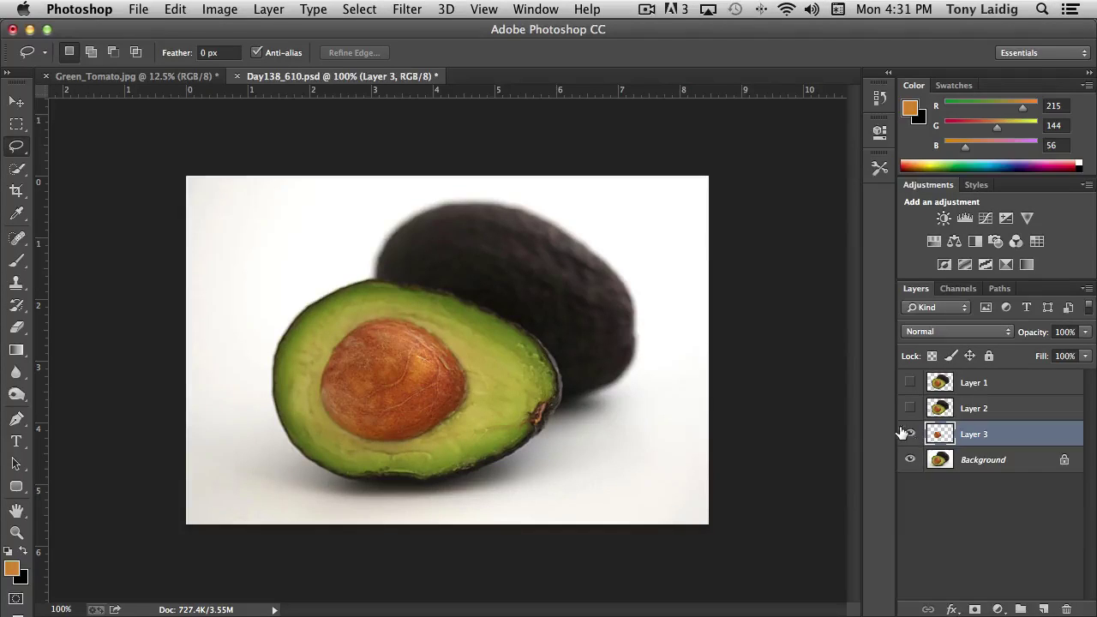
{"action": "left_click", "coordinate": [879, 97]}
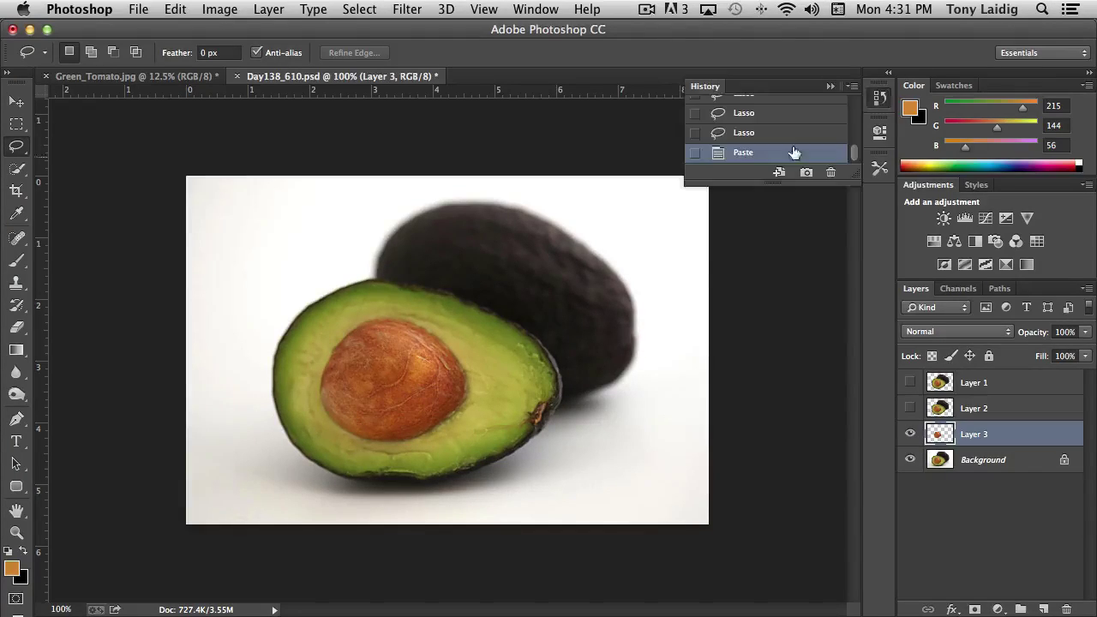
{"action": "left_click", "coordinate": [743, 133]}
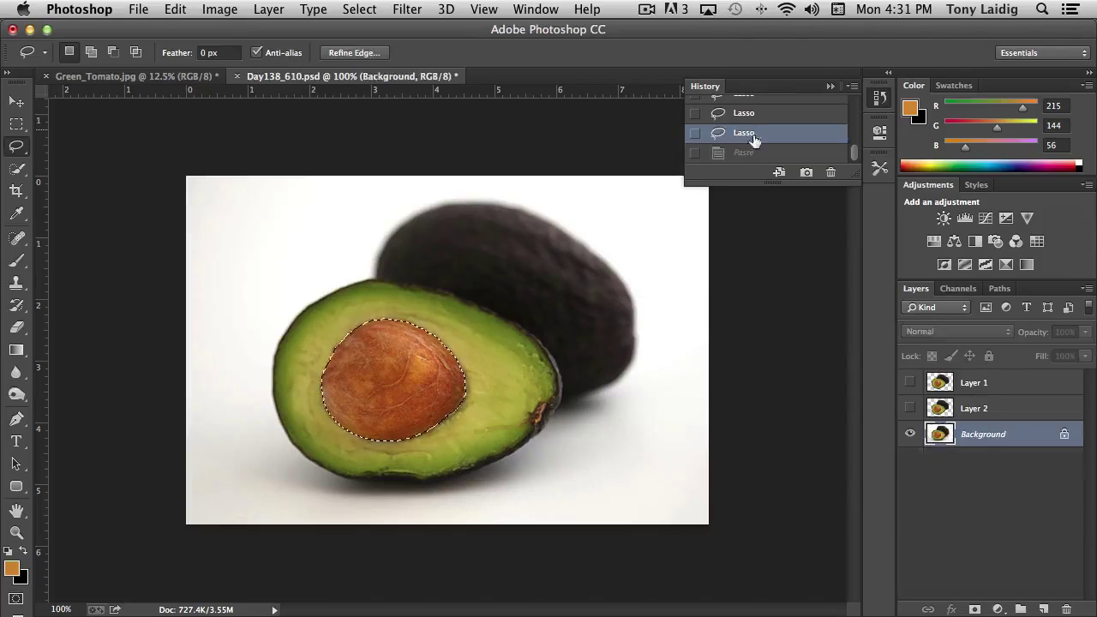
Step: Close History and apply a 1-pixel Feather to the pit selection
{"action": "left_click", "coordinate": [878, 97]}
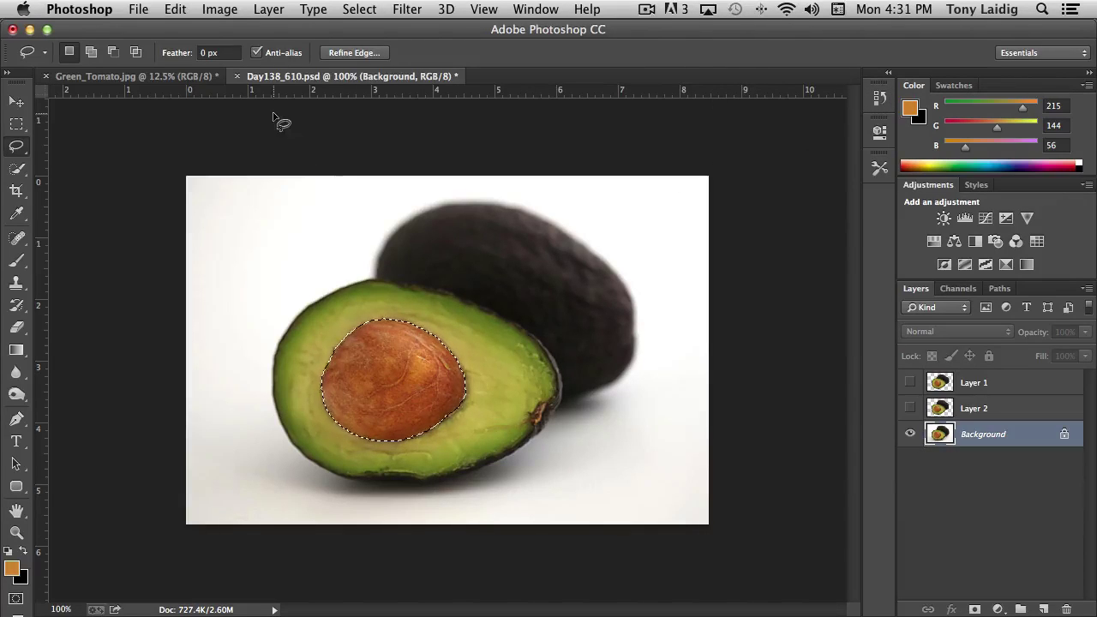
{"action": "left_click", "coordinate": [364, 10]}
{"action": "mouse_move", "coordinate": [373, 224]}
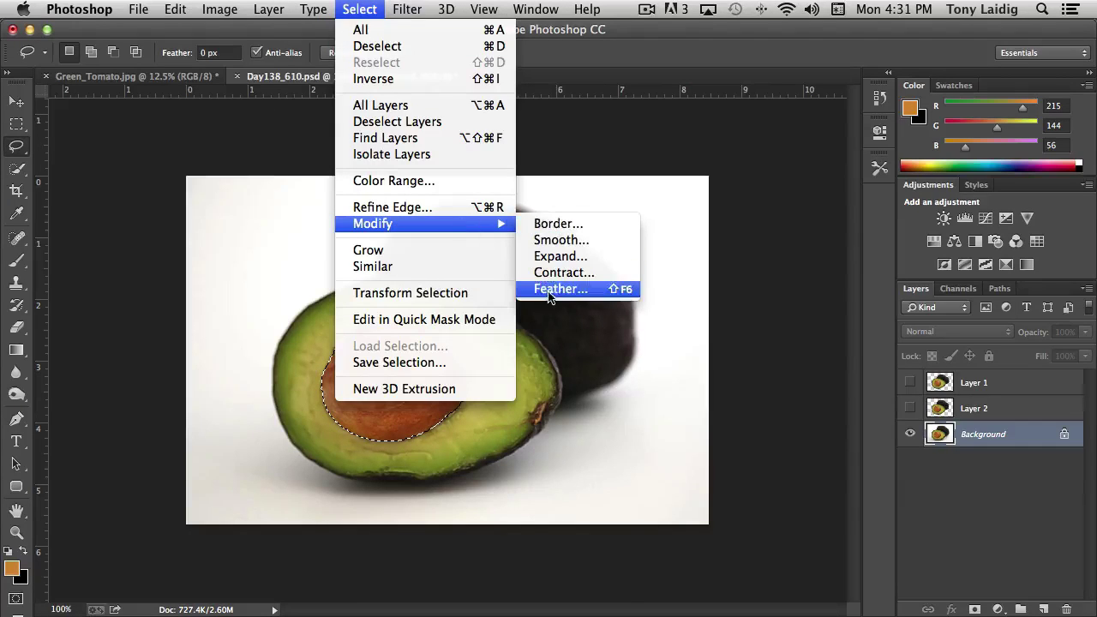
{"action": "left_click", "coordinate": [558, 290]}
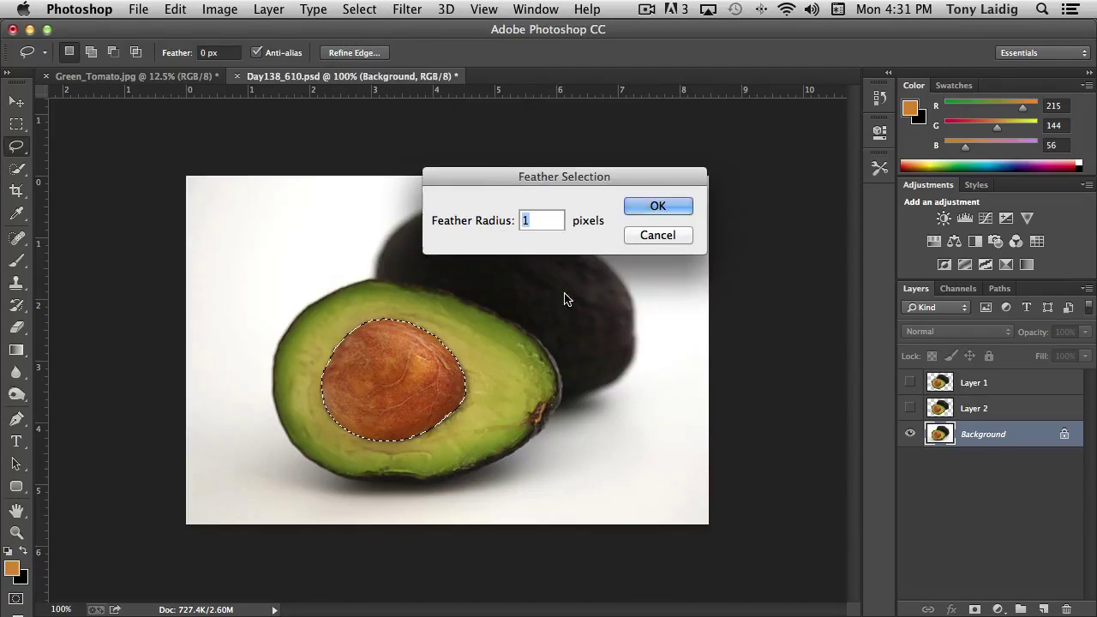
{"action": "left_click", "coordinate": [666, 206]}
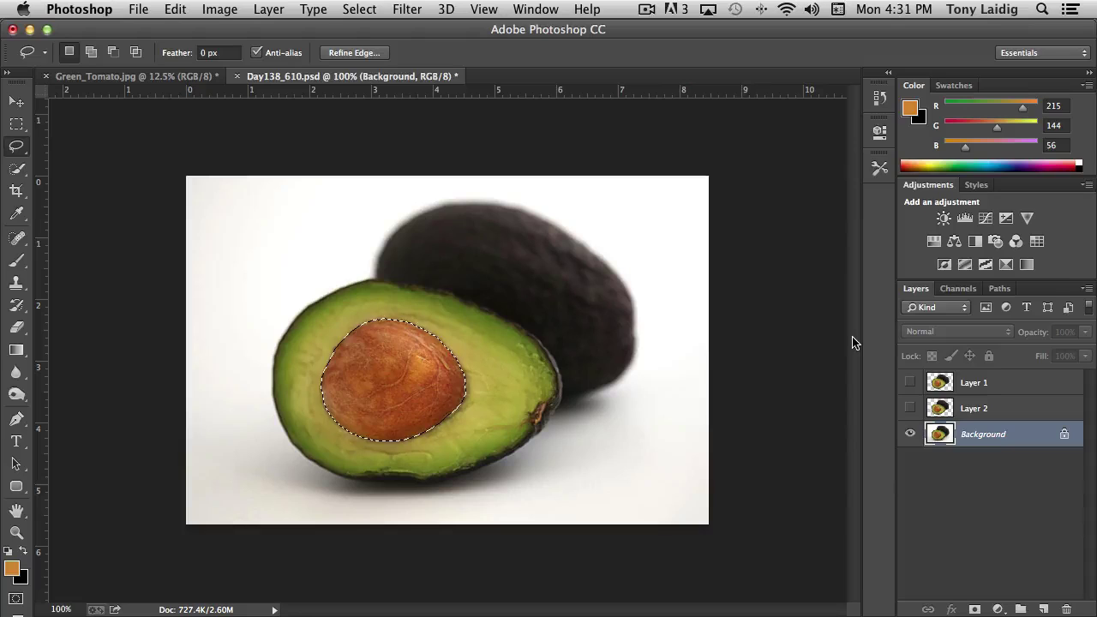
Step: Apply Levels to the pit with midtones at 0.87 and the white point at 237
{"action": "key", "text": "ctrl+l"}
{"action": "key", "text": "Up"}
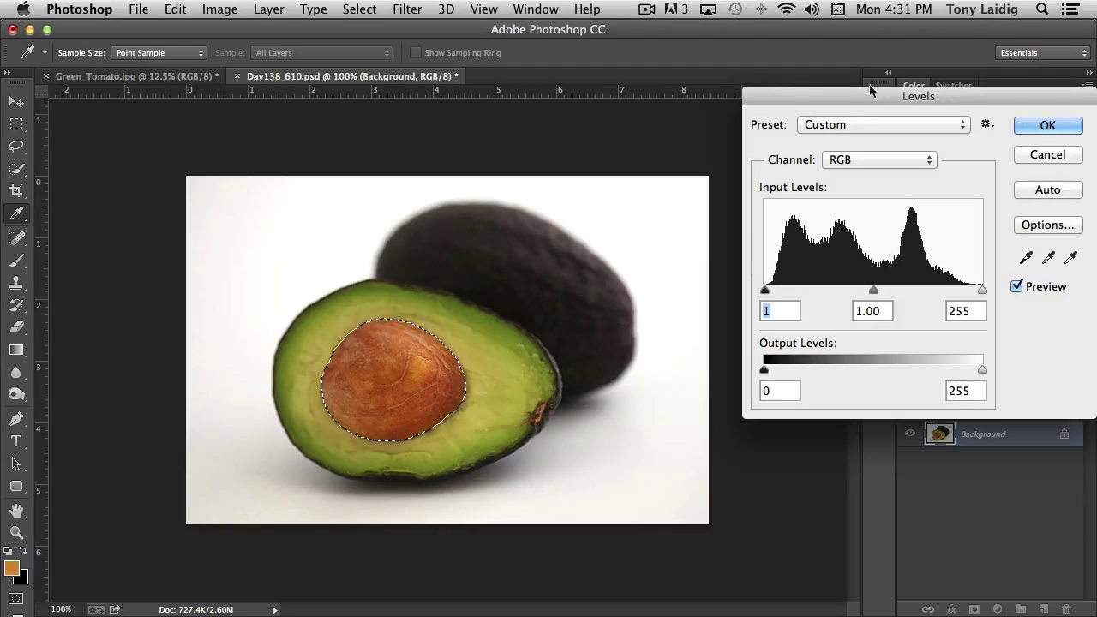
{"action": "left_click_drag", "start_coordinate": [857, 98], "coordinate": [697, 30]}
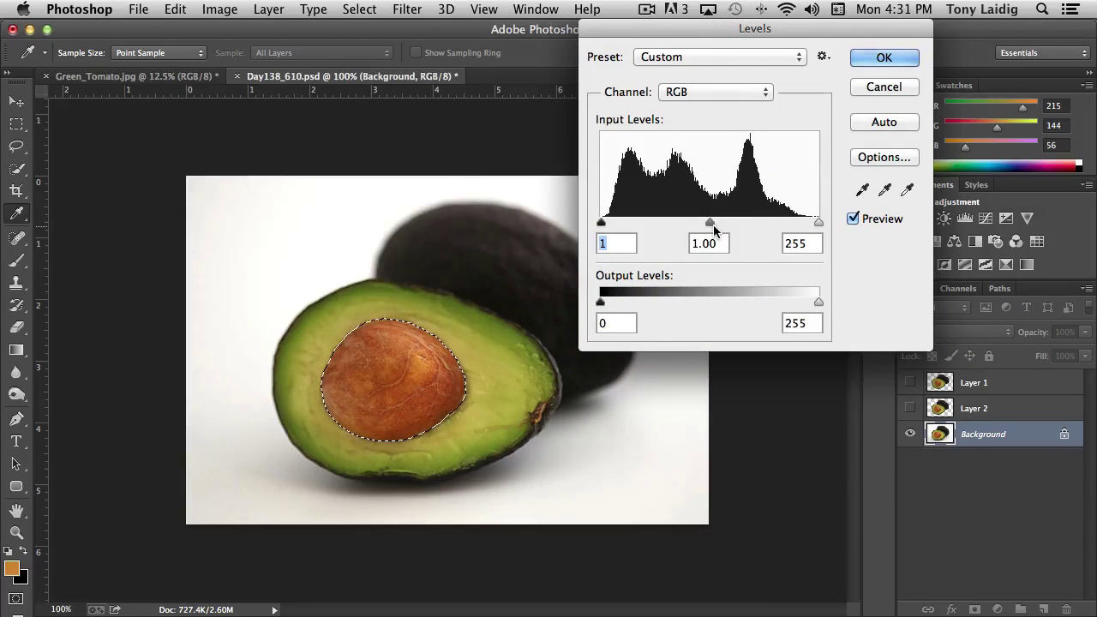
{"action": "mouse_move", "coordinate": [711, 221]}
{"action": "left_mouse_down"}
{"action": "mouse_move", "coordinate": [740, 225]}
{"action": "mouse_move", "coordinate": [720, 224]}
{"action": "left_mouse_up"}
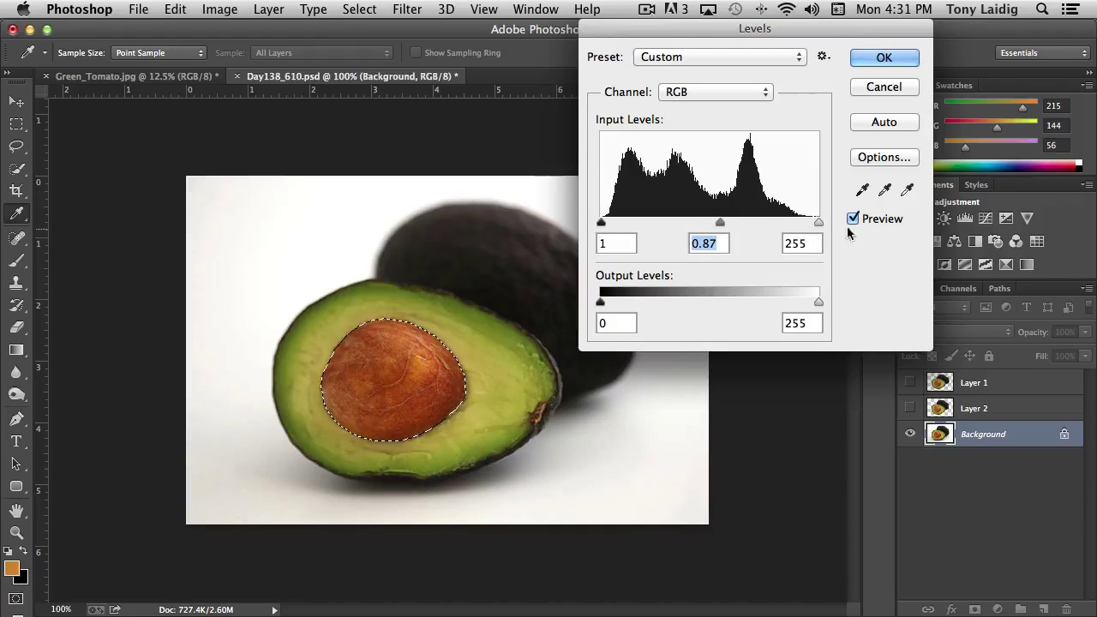
{"action": "mouse_move", "coordinate": [818, 222]}
{"action": "left_mouse_down"}
{"action": "mouse_move", "coordinate": [791, 223]}
{"action": "mouse_move", "coordinate": [803, 225]}
{"action": "left_mouse_up"}
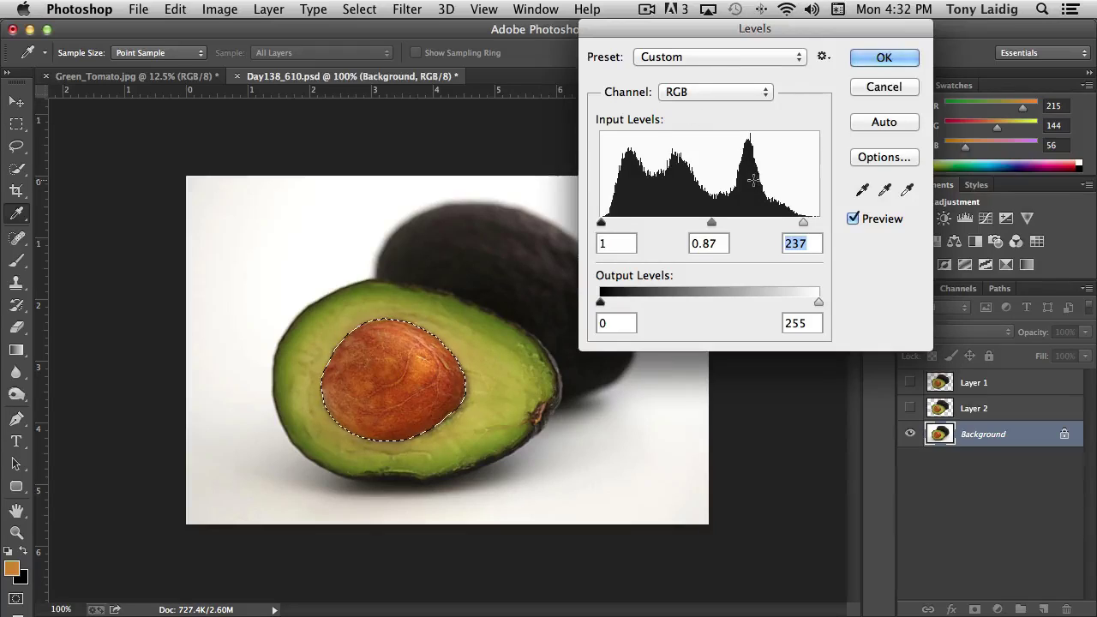
{"action": "left_click", "coordinate": [903, 60]}
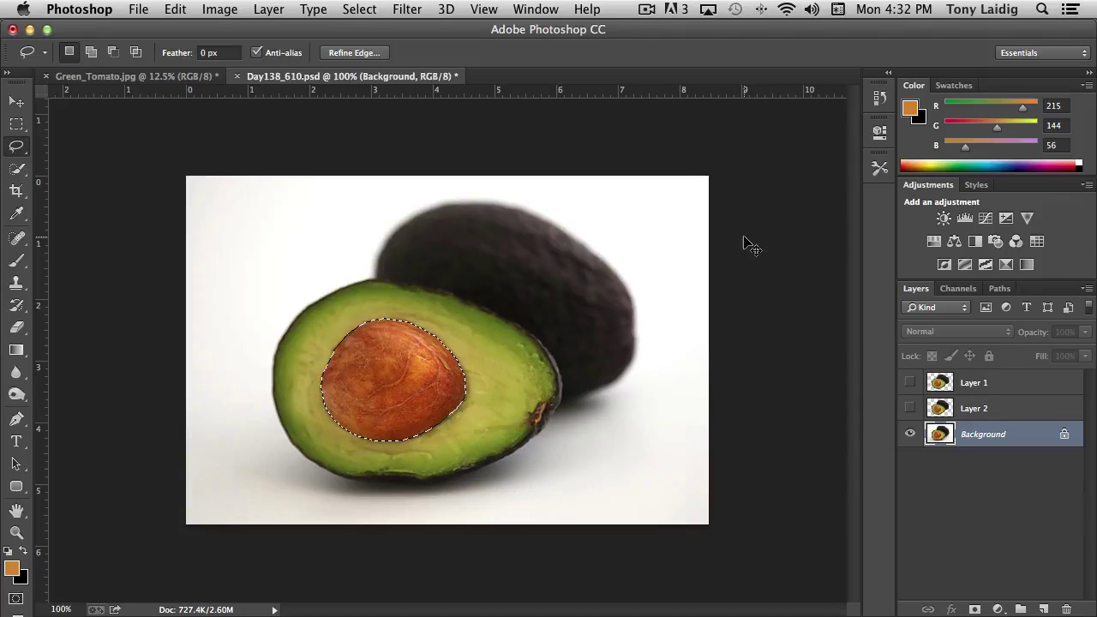
Step: Apply Hue/Saturation to the pit with Hue +12 and Saturation -35, then deselect
{"action": "key", "text": "ctrl+u"}
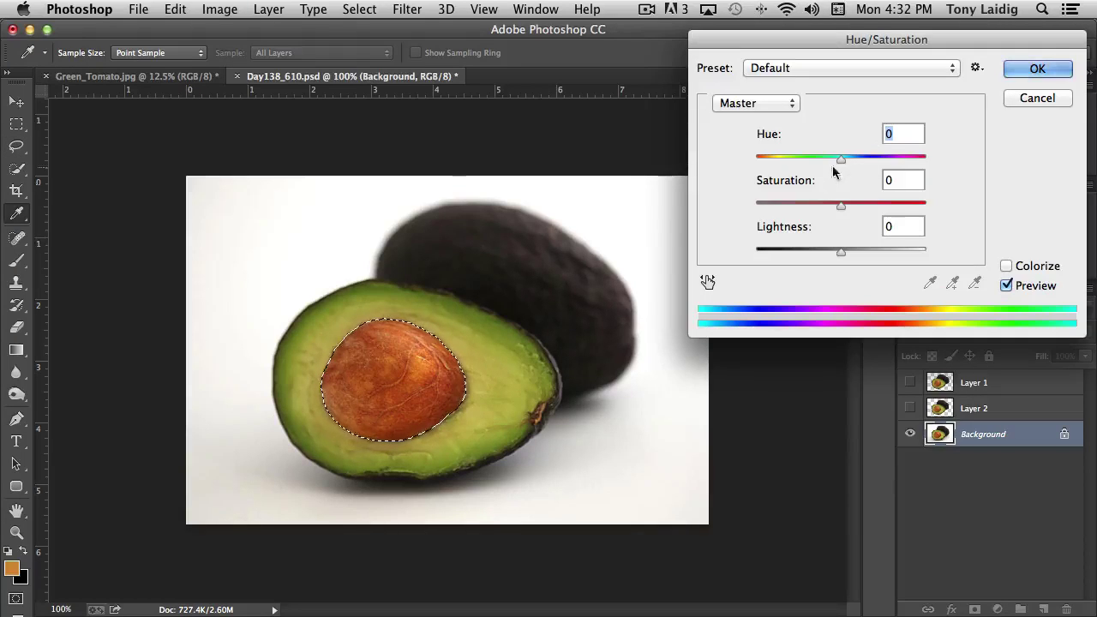
{"action": "mouse_move", "coordinate": [839, 159]}
{"action": "left_mouse_down"}
{"action": "mouse_move", "coordinate": [928, 163]}
{"action": "mouse_move", "coordinate": [822, 162]}
{"action": "left_mouse_up"}
{"action": "left_click_drag", "start_coordinate": [840, 204], "coordinate": [811, 206]}
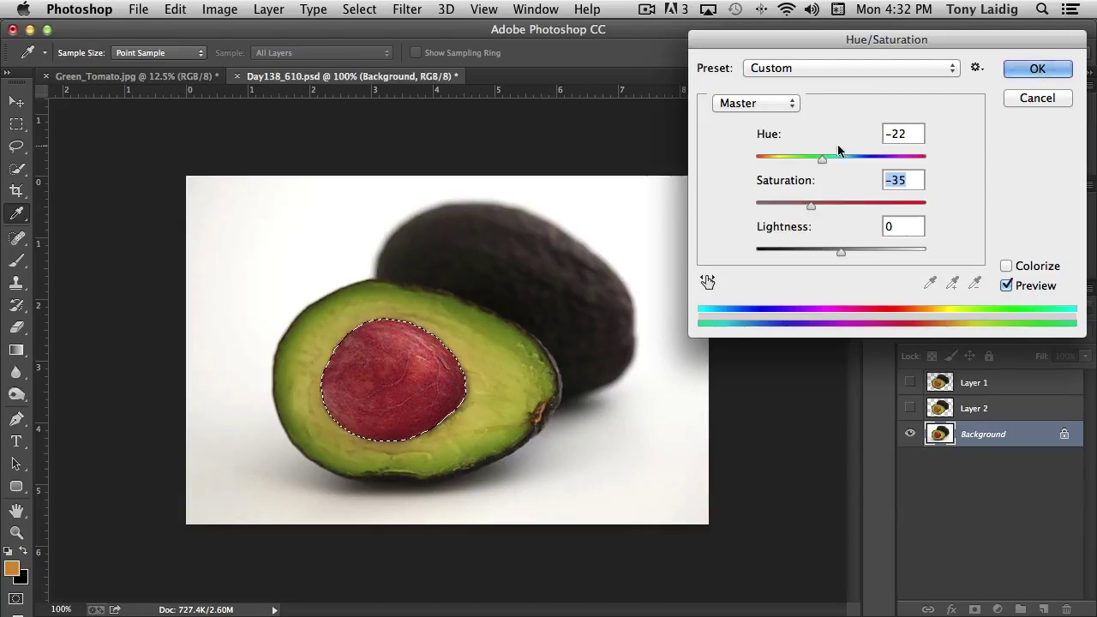
{"action": "mouse_move", "coordinate": [823, 162]}
{"action": "left_mouse_down"}
{"action": "mouse_move", "coordinate": [807, 163]}
{"action": "mouse_move", "coordinate": [850, 167]}
{"action": "left_mouse_up"}
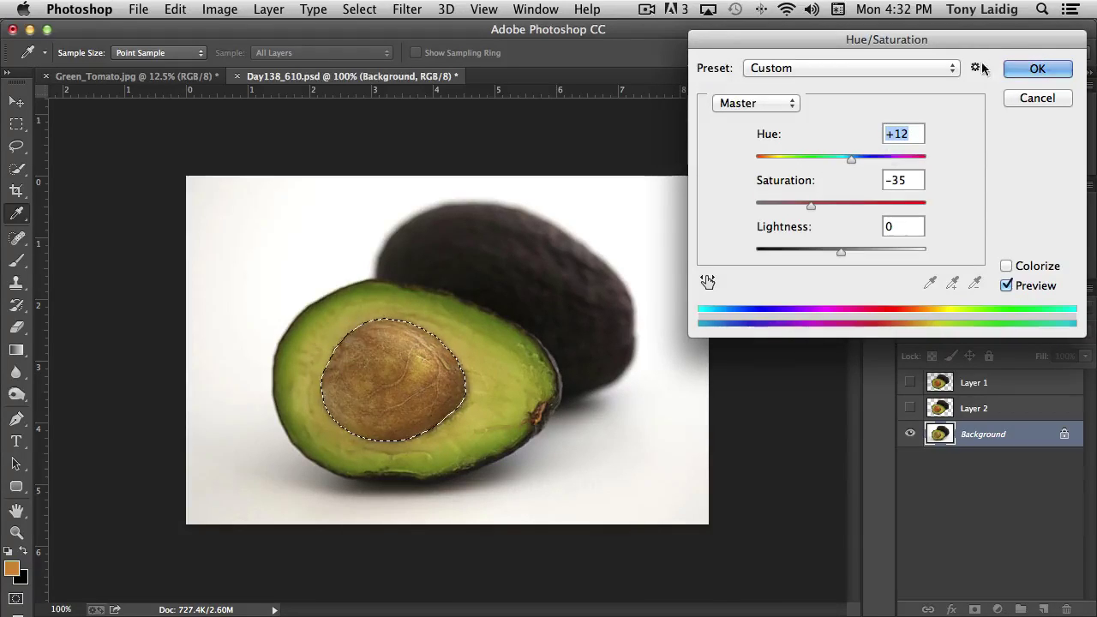
{"action": "key", "text": "Return"}
{"action": "key", "text": "l"}
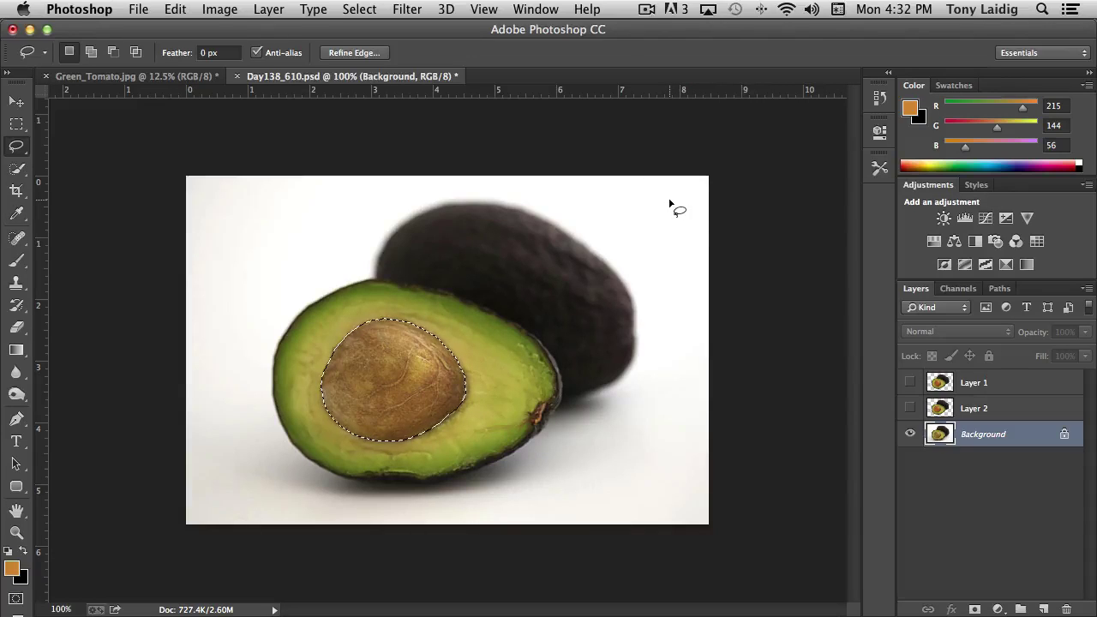
{"action": "key", "text": "ctrl+d"}
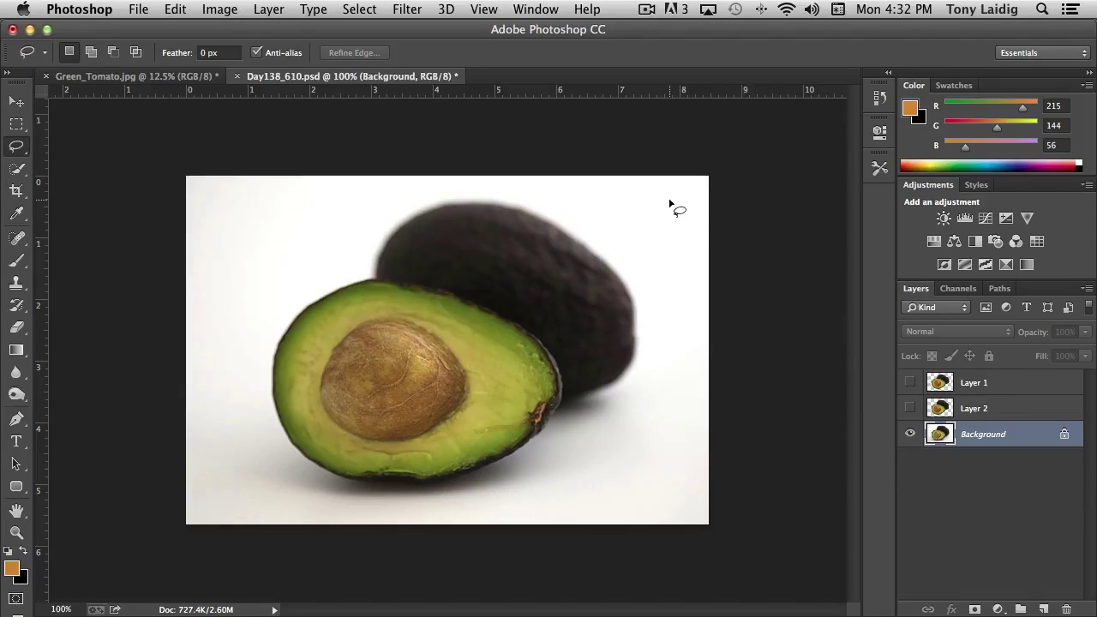